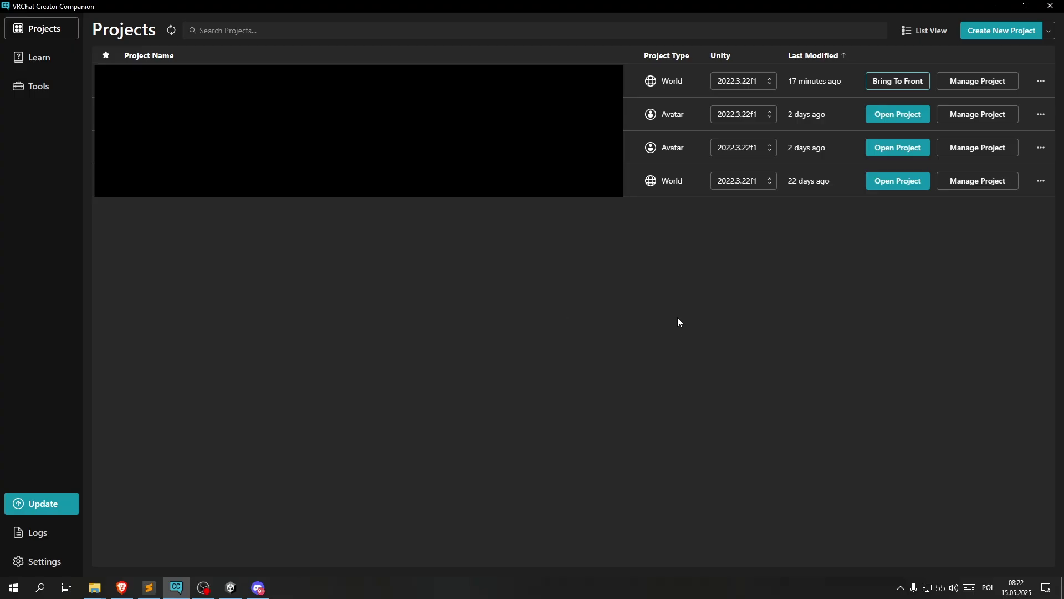
Create a new project named AudioLinkTutorial from the Unity 2022 World Project template.
{"action": "left_click", "coordinate": [1004, 32]}
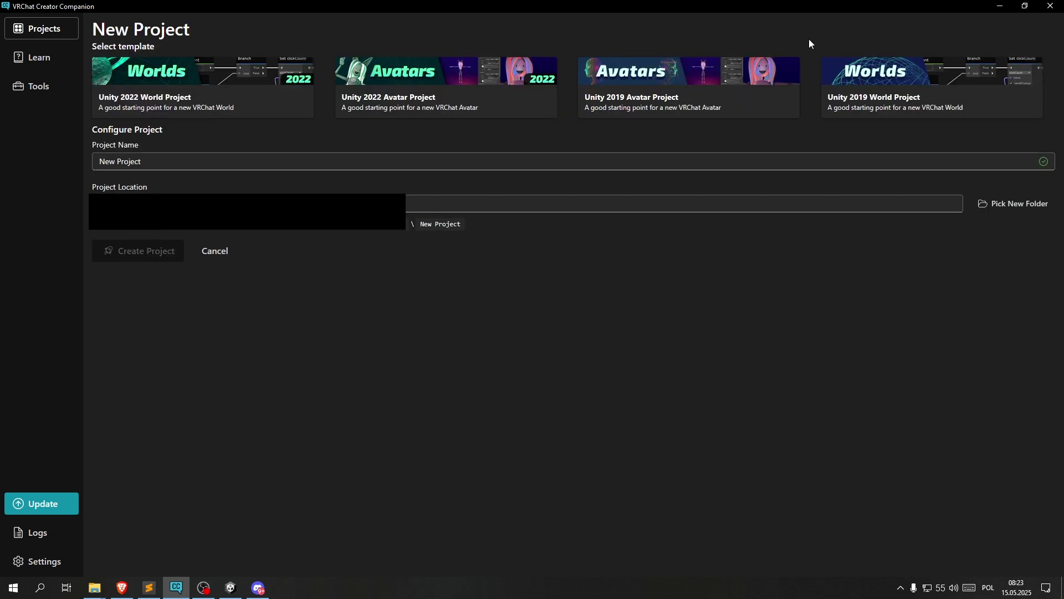
{"action": "left_click", "coordinate": [130, 108]}
{"action": "left_click_drag", "start_coordinate": [169, 163], "coordinate": [83, 171]}
{"action": "type", "text": "AUdioLinkTutorial"}
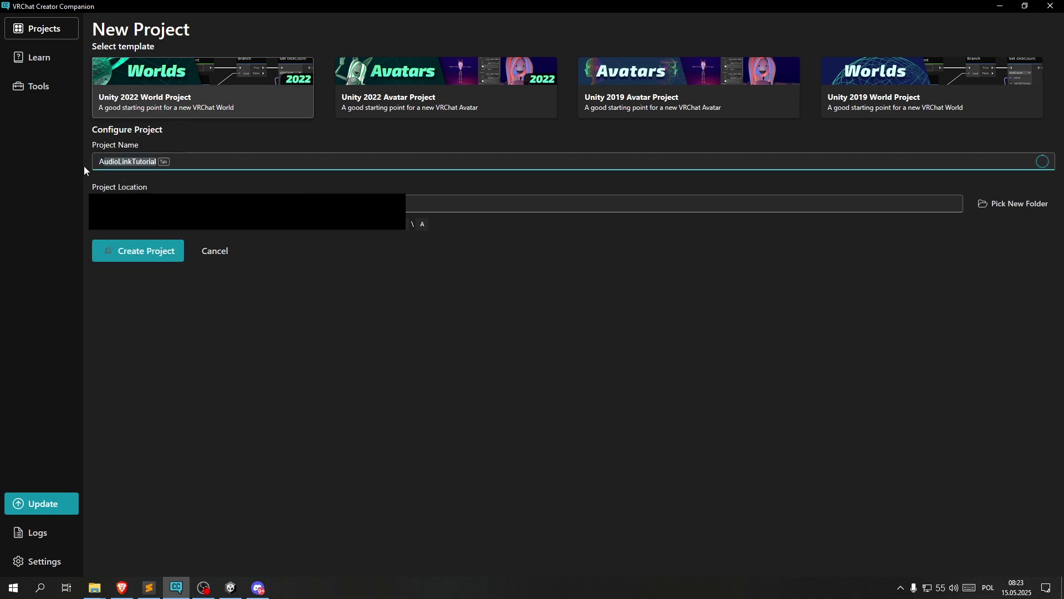
{"action": "key", "text": "BackSpace"}
{"action": "key", "text": "BackSpace"}
{"action": "key", "text": "BackSpace"}
{"action": "key", "text": "BackSpace"}
{"action": "type", "text": "udi"}
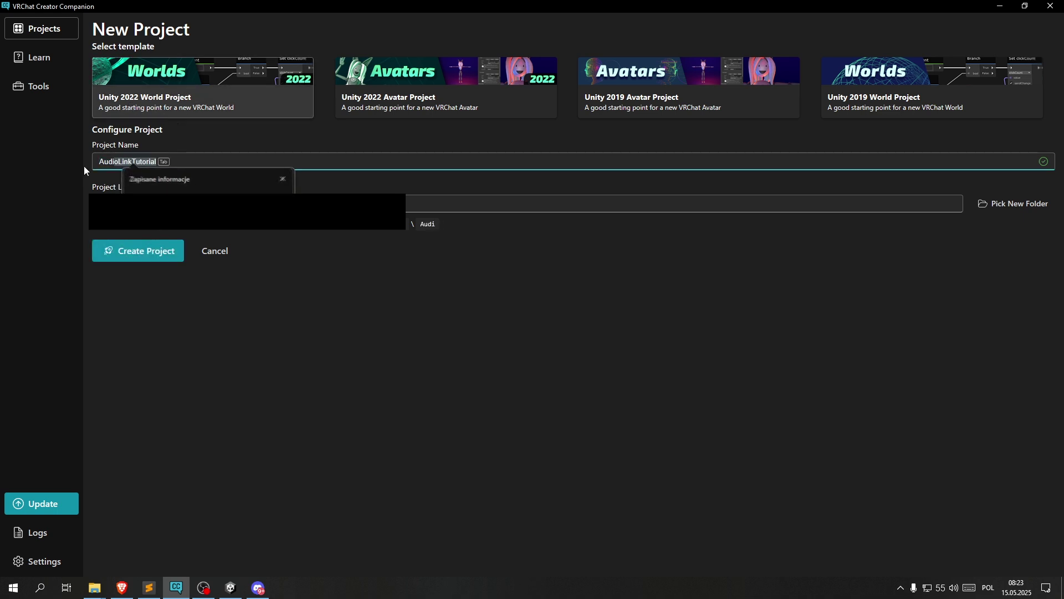
{"action": "type", "text": "oLinkTutorial"}
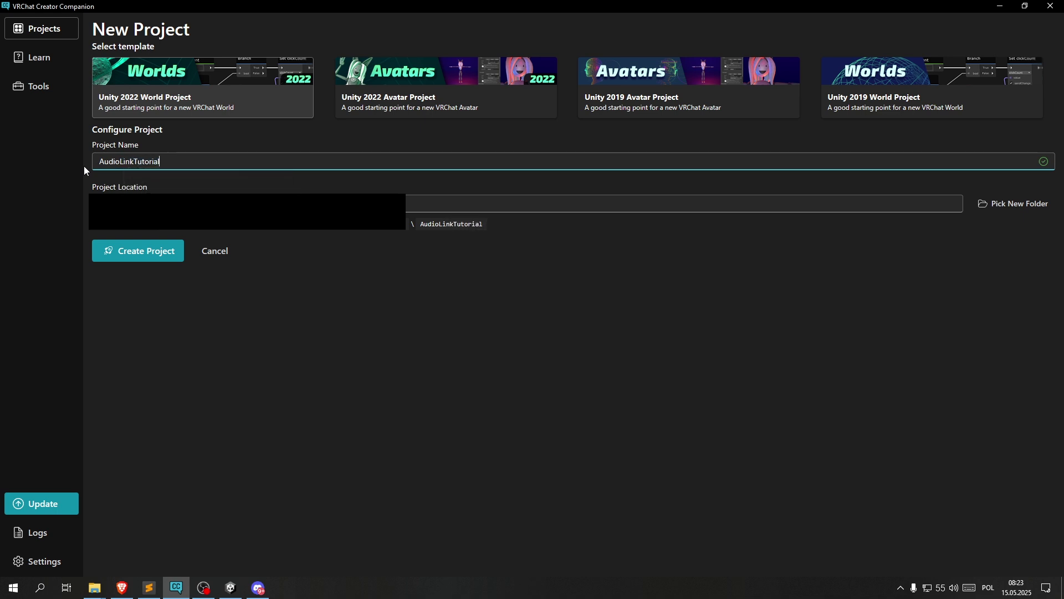
{"action": "left_click", "coordinate": [153, 257]}
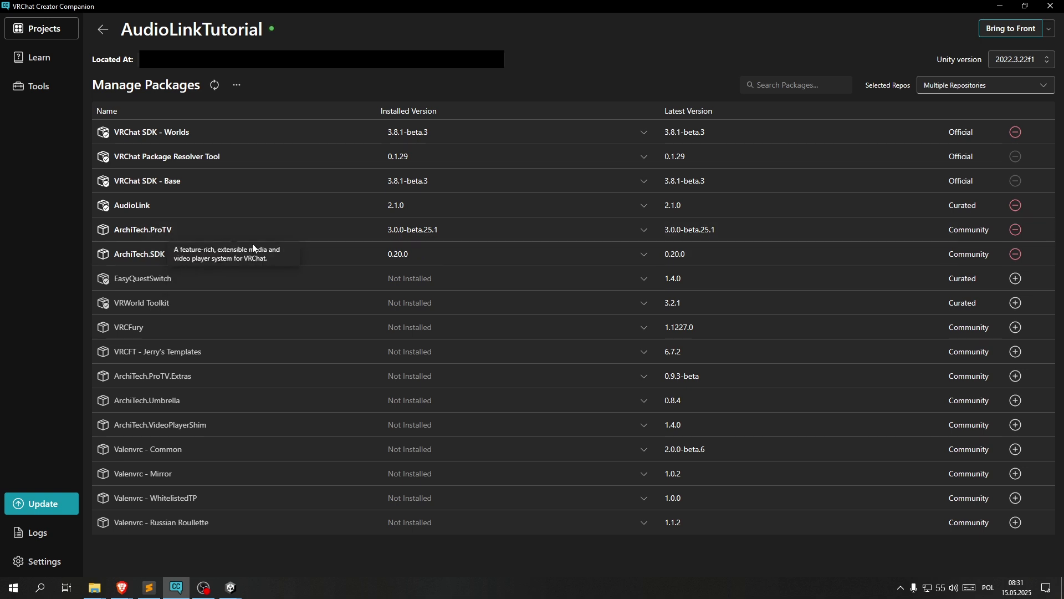
Switch to the browser and add the ProTV repository through the download link on protv.dev.
{"action": "left_click", "coordinate": [991, 3]}
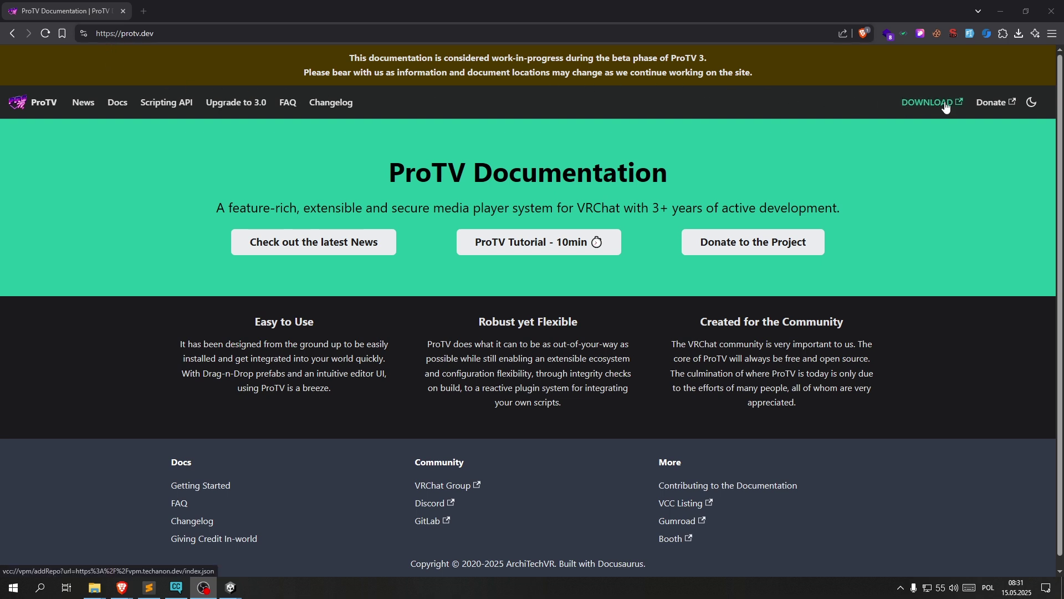
{"action": "left_click", "coordinate": [925, 114]}
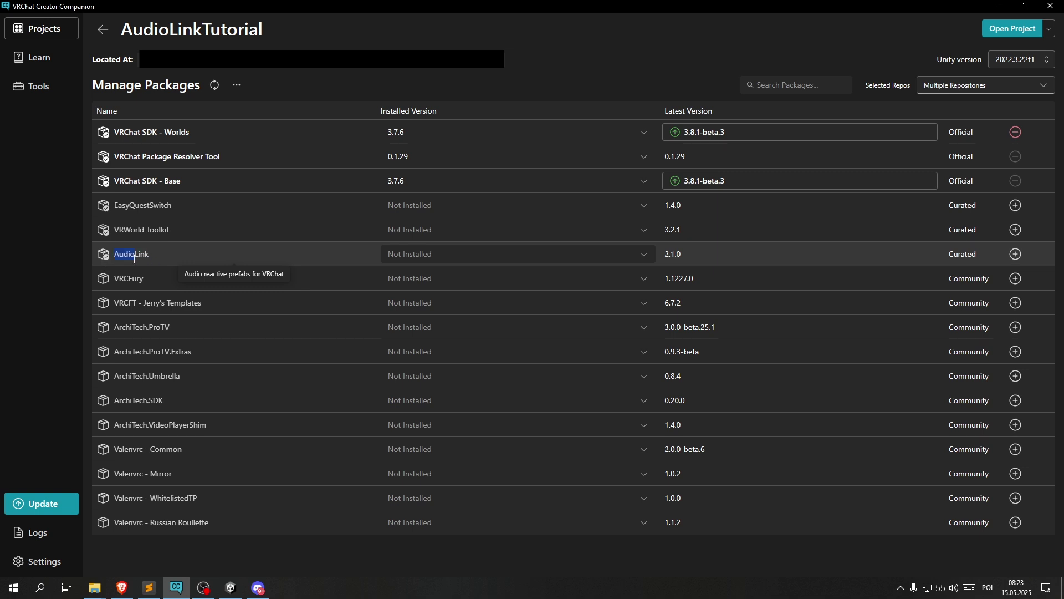
Install AudioLink 2.1.0 and ArchiTech.ProTV 3.0.0-beta.25.1 in the AudioLinkTutorial project.
{"action": "left_click", "coordinate": [407, 256]}
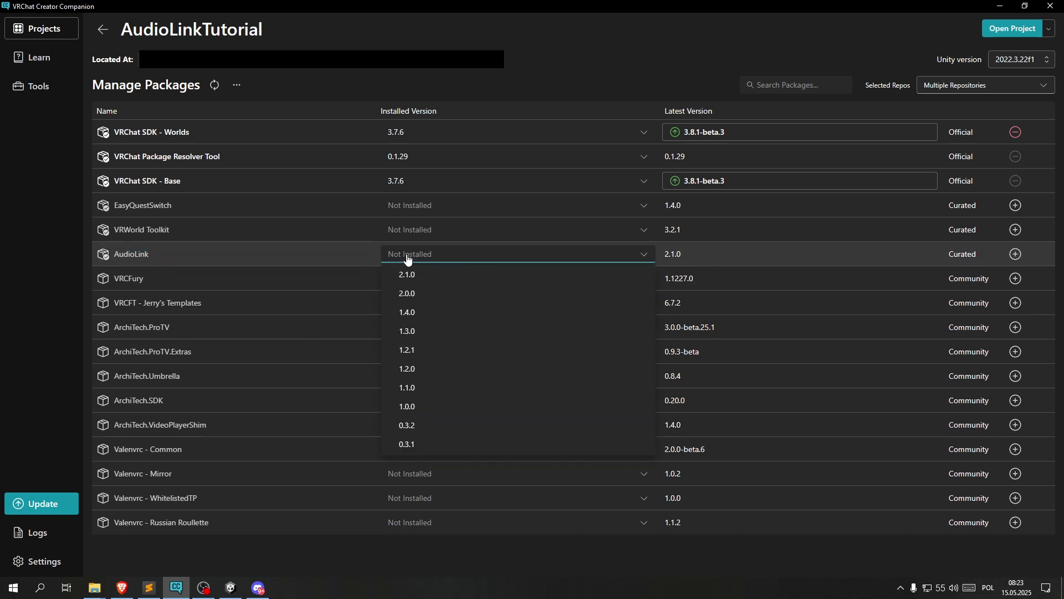
{"action": "left_click", "coordinate": [391, 275]}
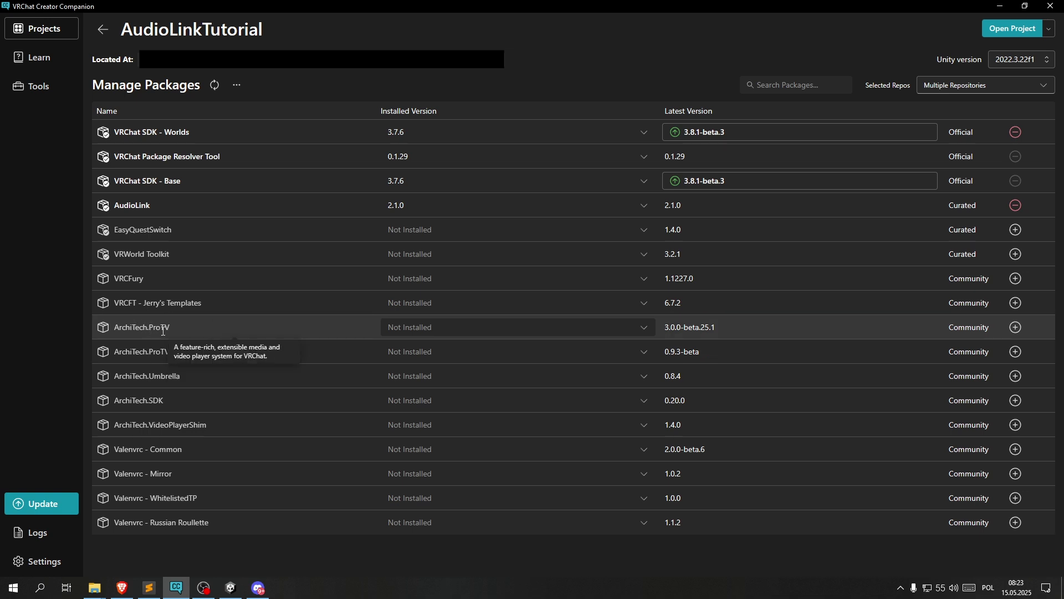
{"action": "left_click", "coordinate": [411, 329]}
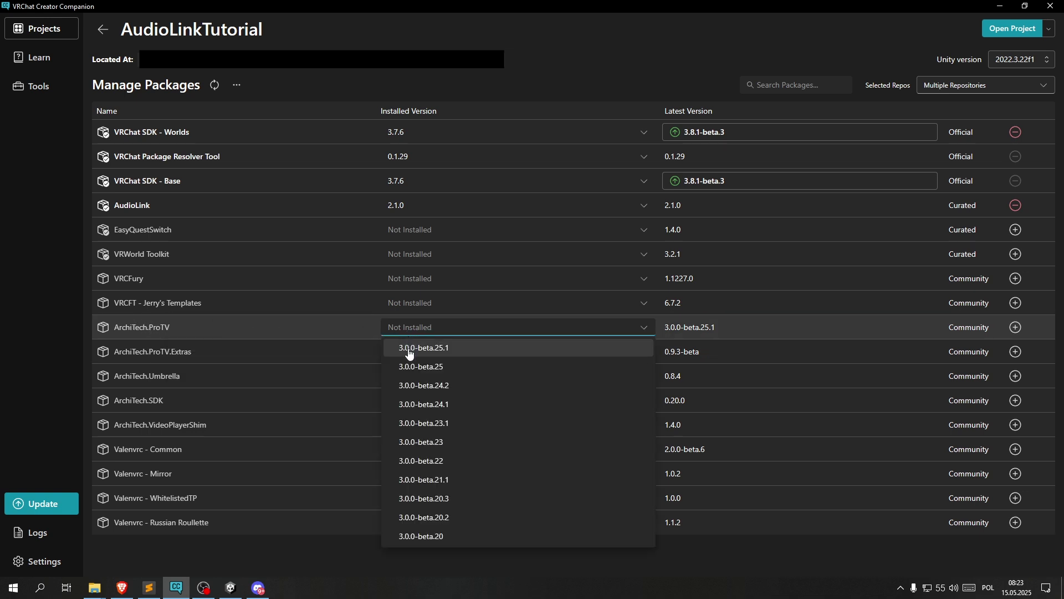
{"action": "left_click", "coordinate": [423, 347]}
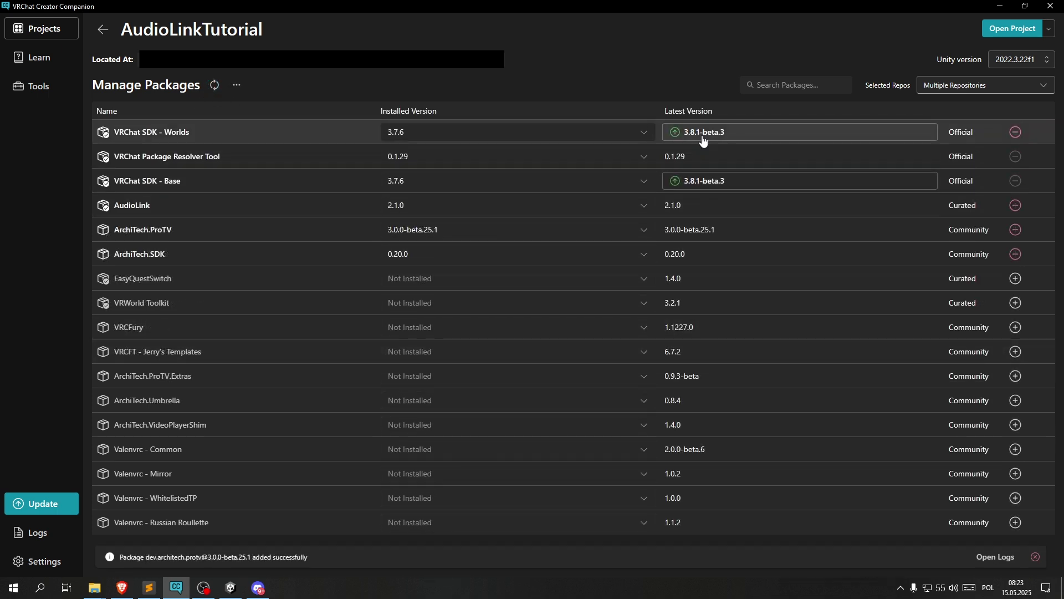
Upgrade VRChat SDK - Worlds to 3.8.1-beta.3 along with its base package, and open the project in Unity.
{"action": "left_click", "coordinate": [703, 137]}
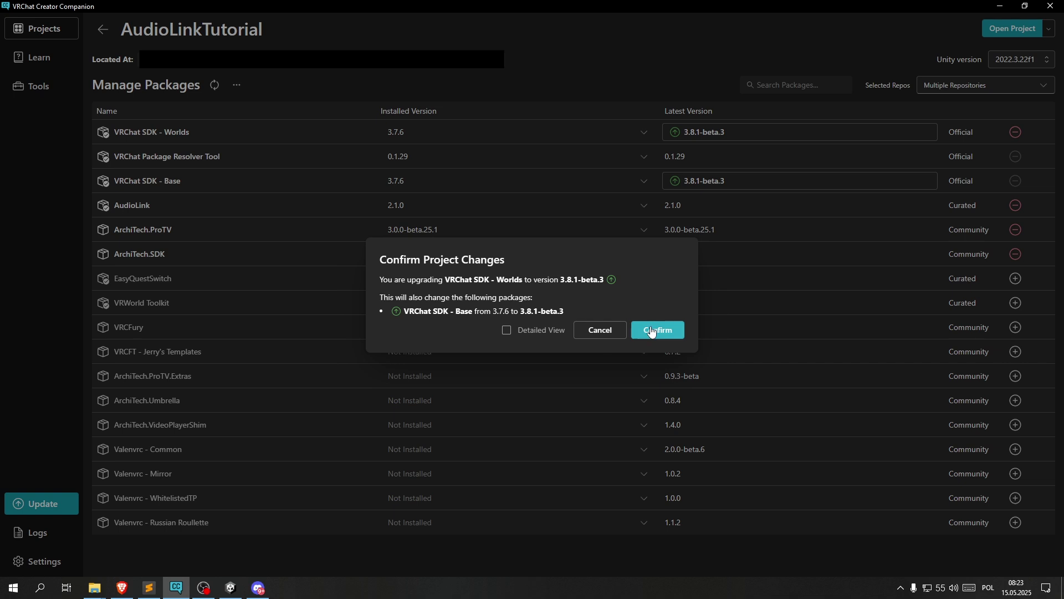
{"action": "left_click", "coordinate": [651, 331]}
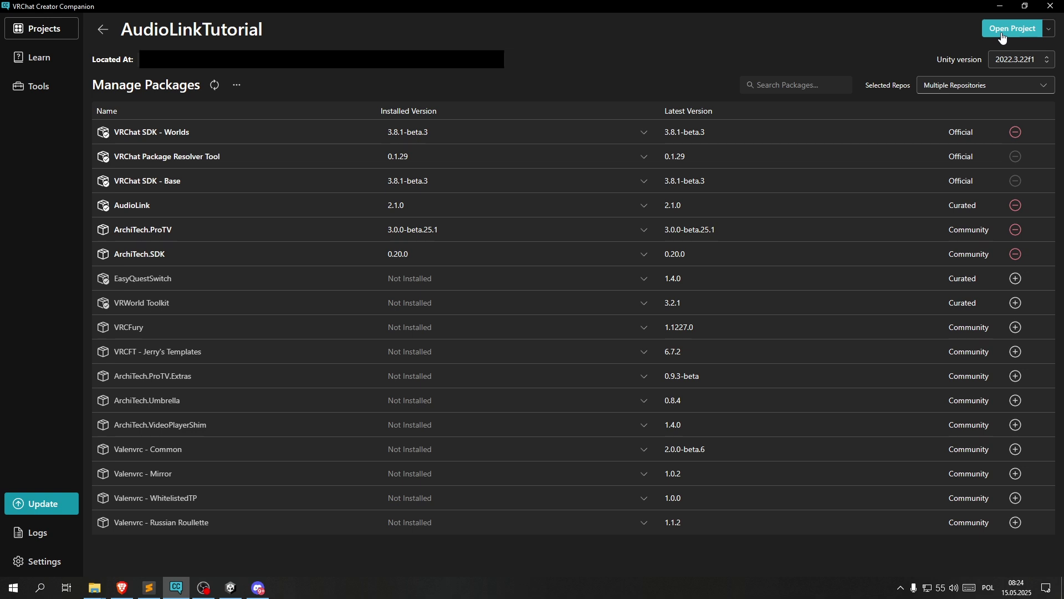
{"action": "left_click", "coordinate": [1002, 34]}
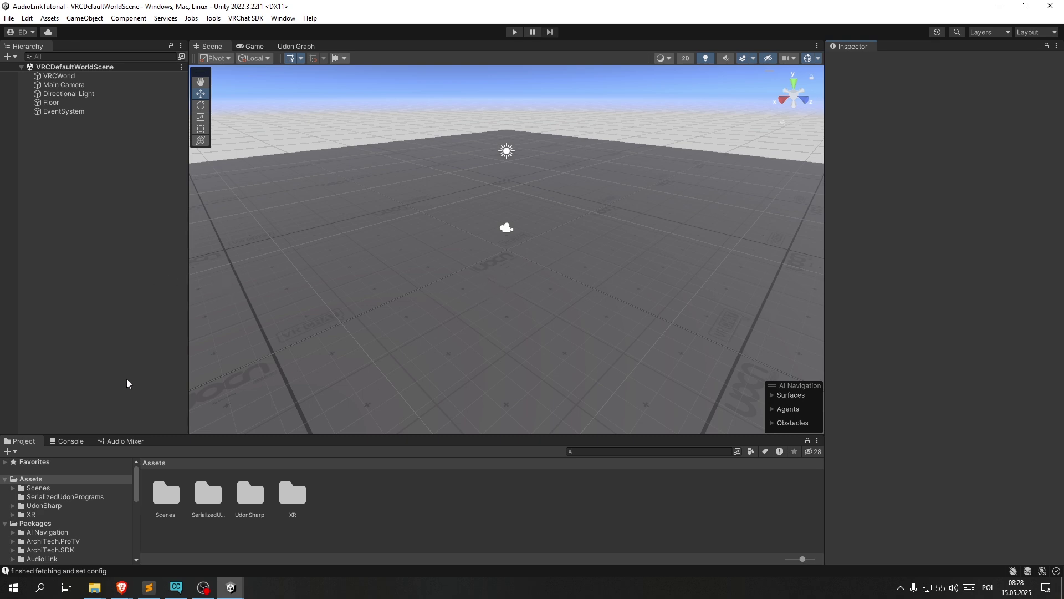
Switch to the browser and download VR.Stage.Lighting_v2.7.1.unitypackage from the releases of the AcChosen/VR-Stage-Lighting GitHub repository.
{"action": "left_click", "coordinate": [122, 588]}
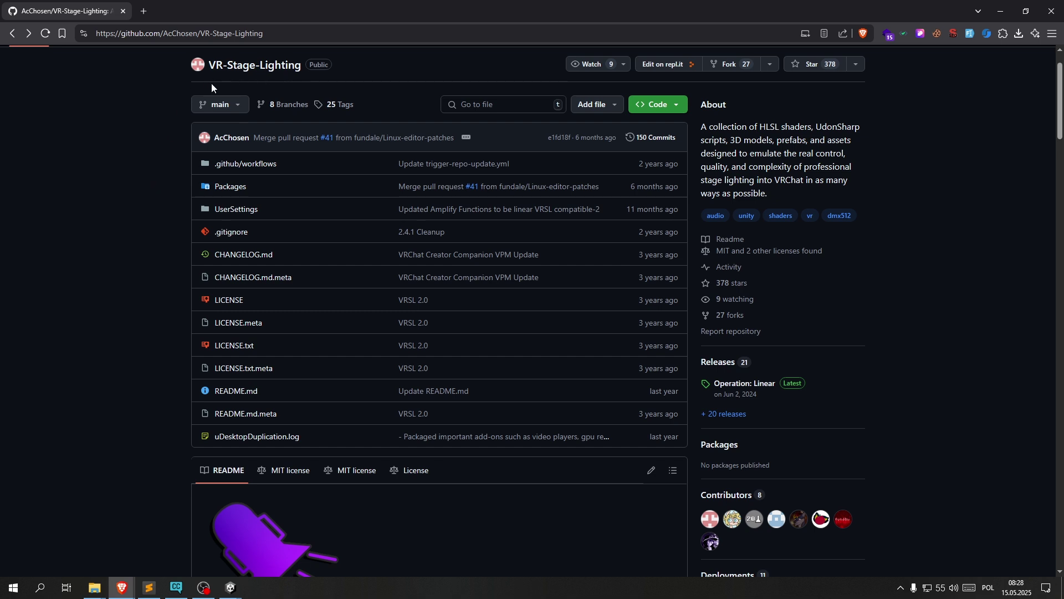
{"action": "left_click", "coordinate": [283, 31]}
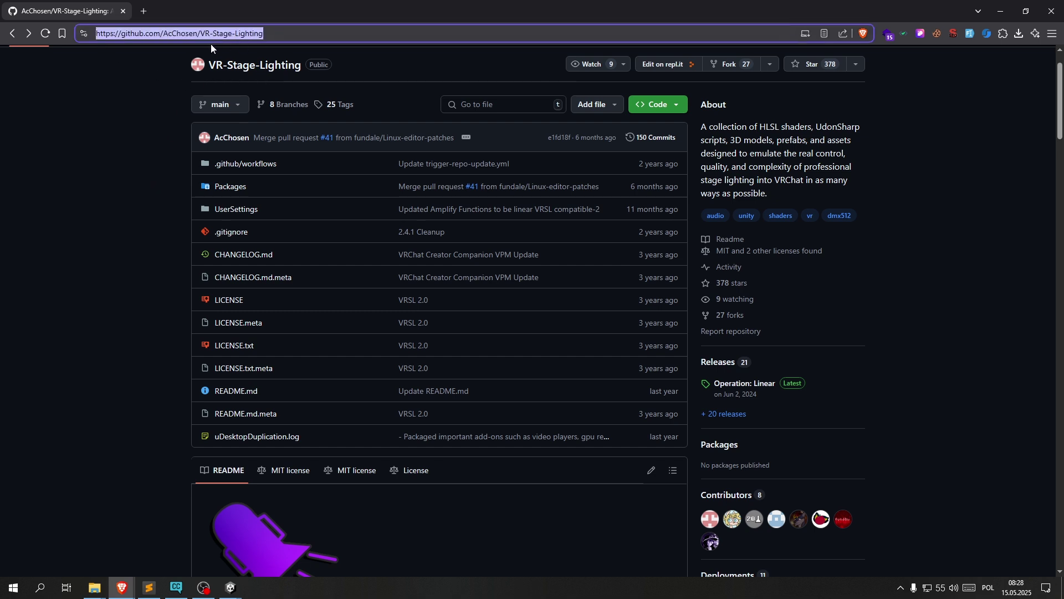
{"action": "left_click", "coordinate": [119, 71]}
{"action": "scroll", "coordinate": [129, 194], "scroll_direction": "down", "scroll_amount": 2}
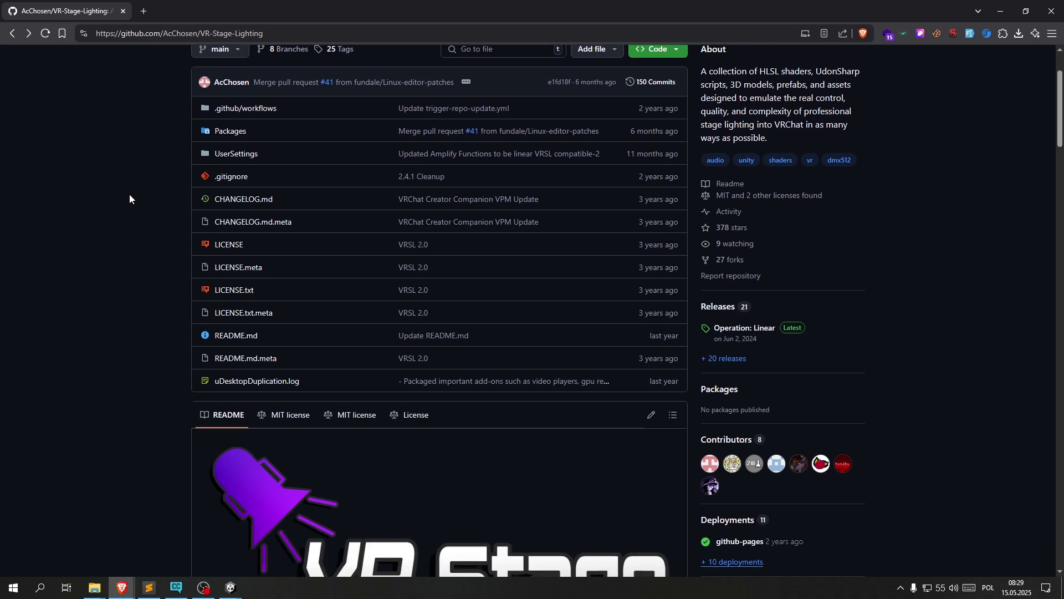
{"action": "left_click", "coordinate": [712, 308]}
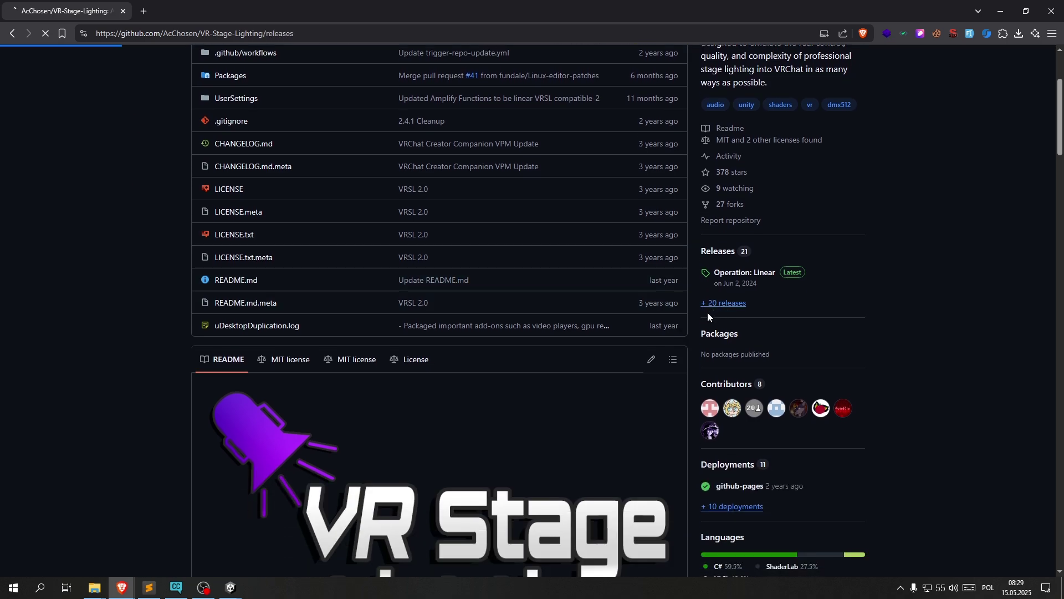
{"action": "scroll", "coordinate": [496, 236], "scroll_direction": "down", "scroll_amount": 15}
{"action": "scroll", "coordinate": [495, 235], "scroll_direction": "up", "scroll_amount": 10}
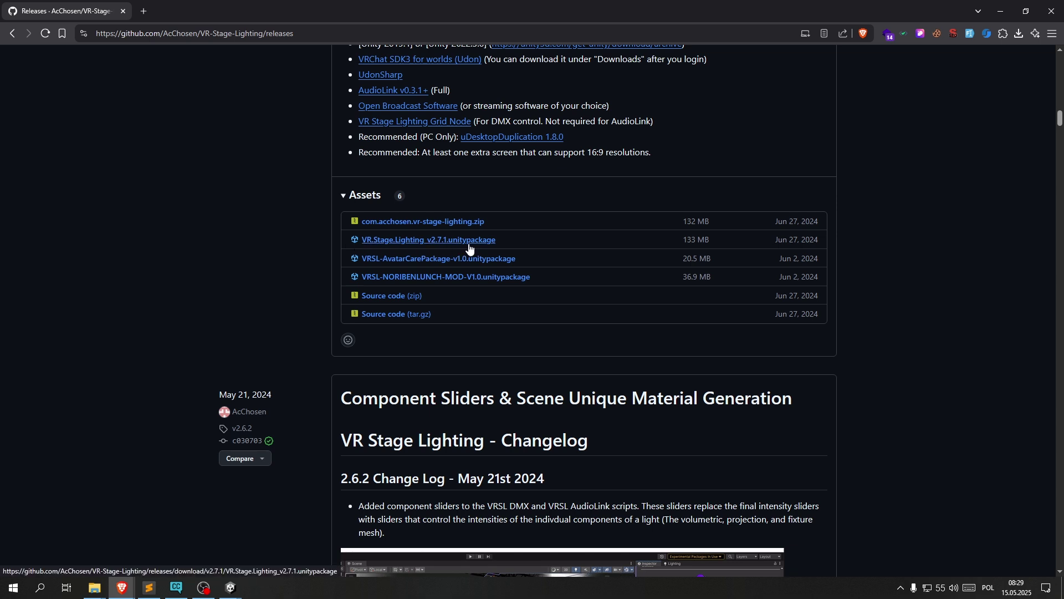
Open the downloaded VR.Stage.Lighting_v2.7.1 package in Unity and import all of its contents.
{"action": "left_click", "coordinate": [1019, 33]}
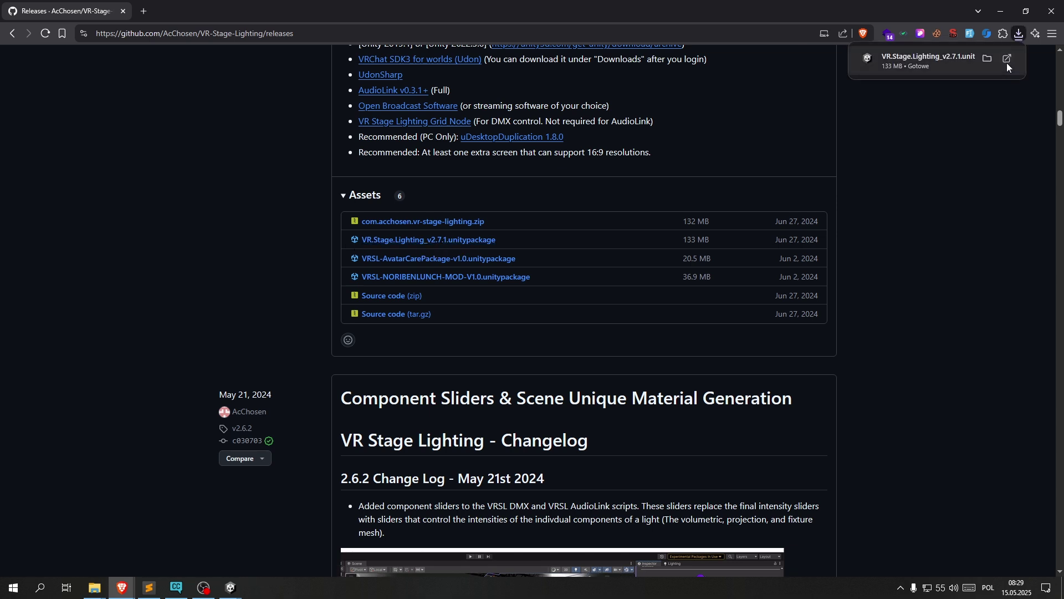
{"action": "left_click", "coordinate": [966, 64]}
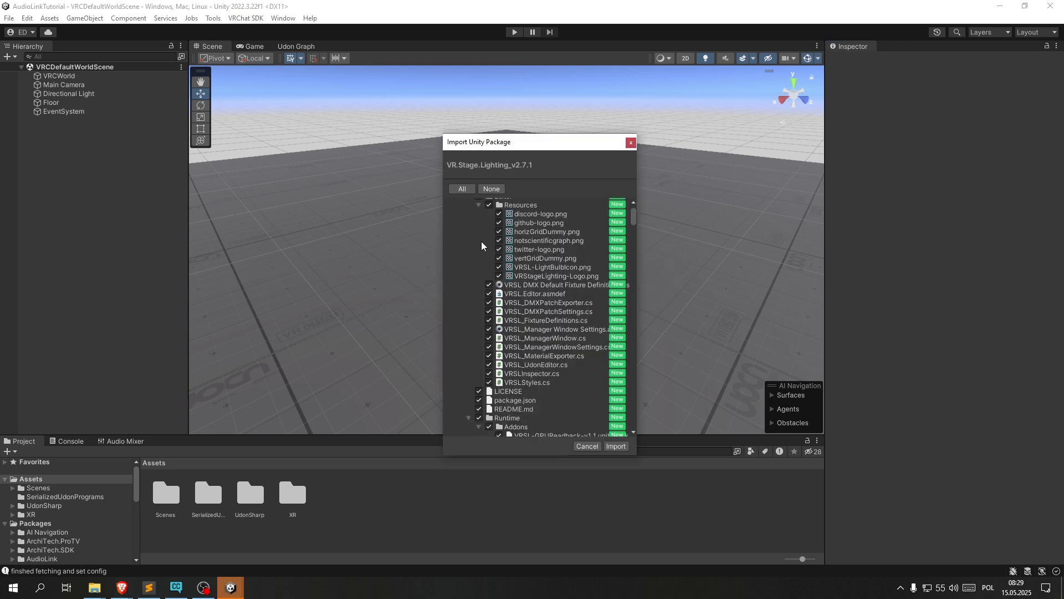
{"action": "scroll", "coordinate": [482, 246], "scroll_direction": "up", "scroll_amount": 2}
{"action": "scroll", "coordinate": [475, 204], "scroll_direction": "down", "scroll_amount": 5}
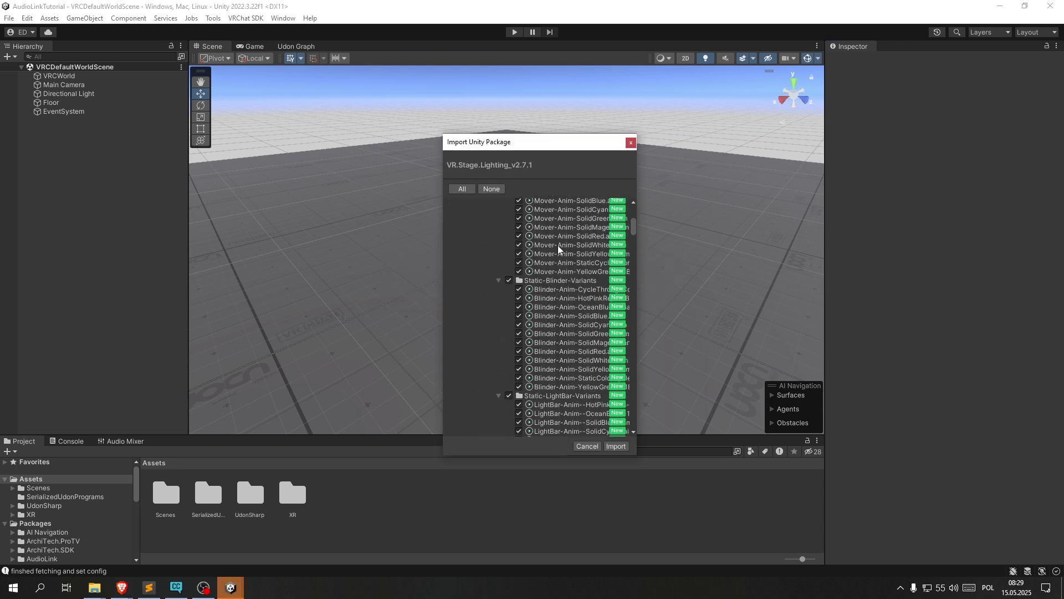
{"action": "scroll", "coordinate": [472, 204], "scroll_direction": "up", "scroll_amount": 5}
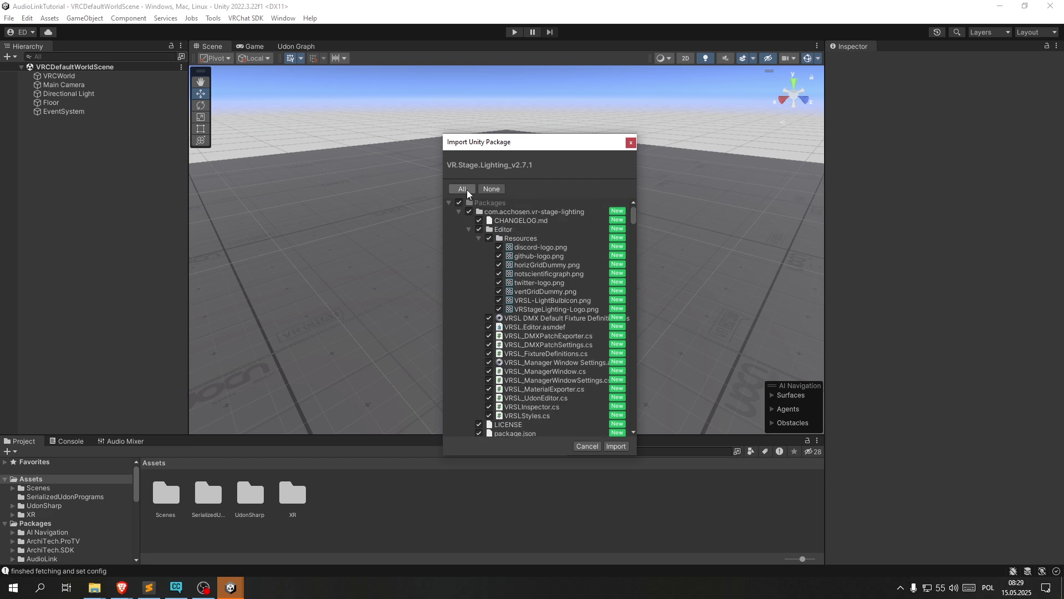
{"action": "left_click", "coordinate": [616, 446]}
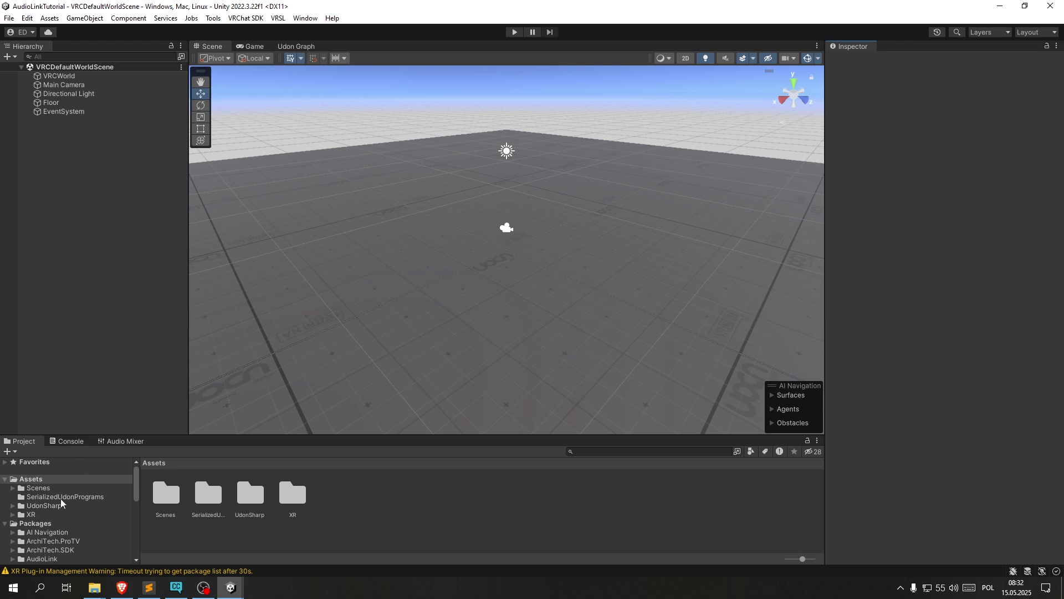
Check the project's packages for the ArchiTech.ProTV, AudioLink and VR Stage Lighting folders.
{"action": "left_click", "coordinate": [77, 384]}
{"action": "scroll", "coordinate": [104, 520], "scroll_direction": "down", "scroll_amount": 3}
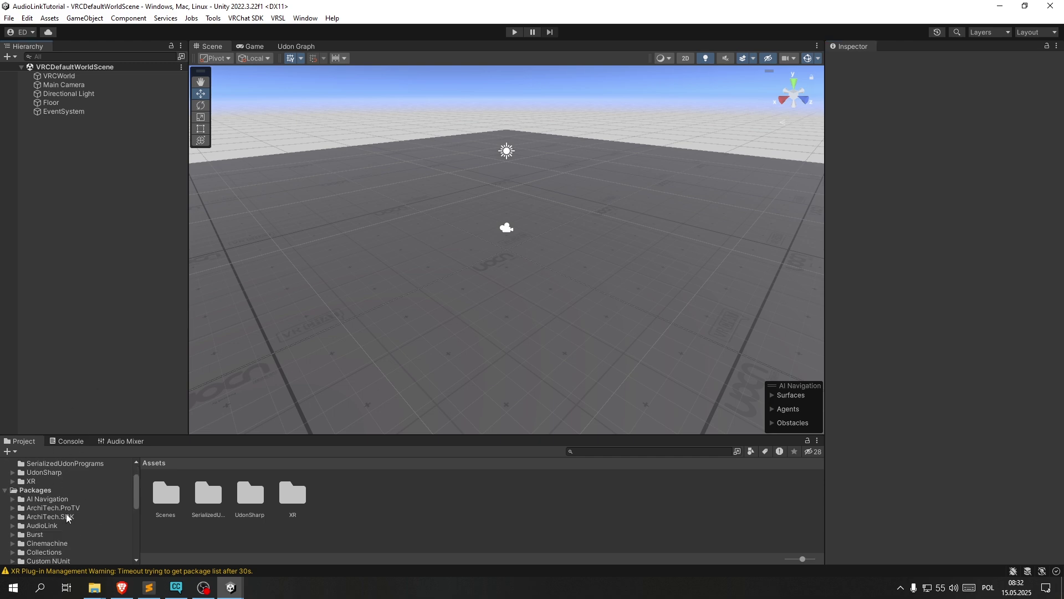
{"action": "scroll", "coordinate": [62, 520], "scroll_direction": "down", "scroll_amount": 3}
{"action": "left_click", "coordinate": [47, 475]}
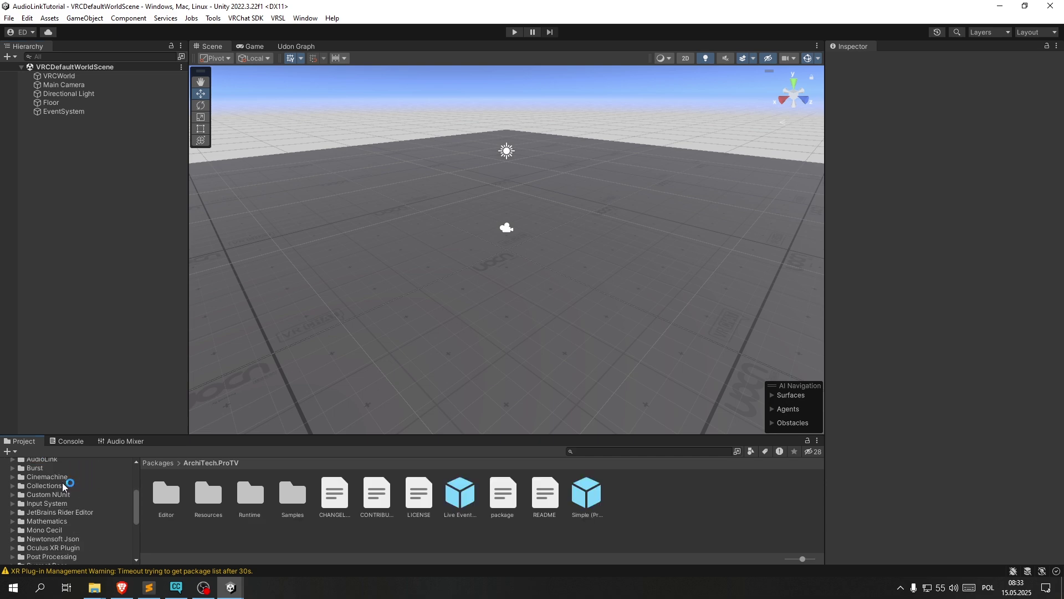
{"action": "left_click", "coordinate": [56, 491]}
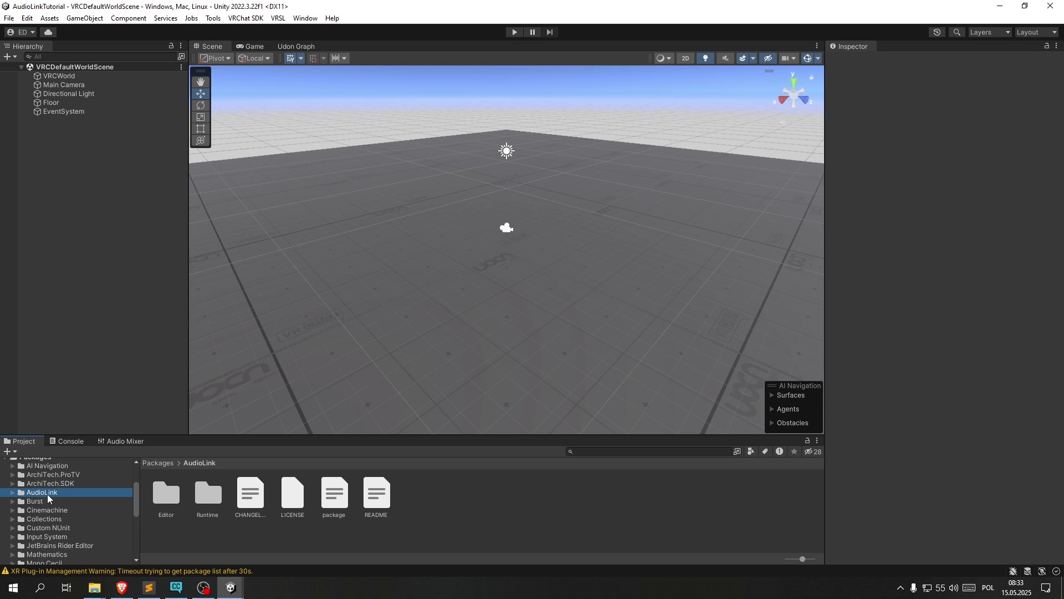
{"action": "scroll", "coordinate": [55, 495], "scroll_direction": "up", "scroll_amount": 3}
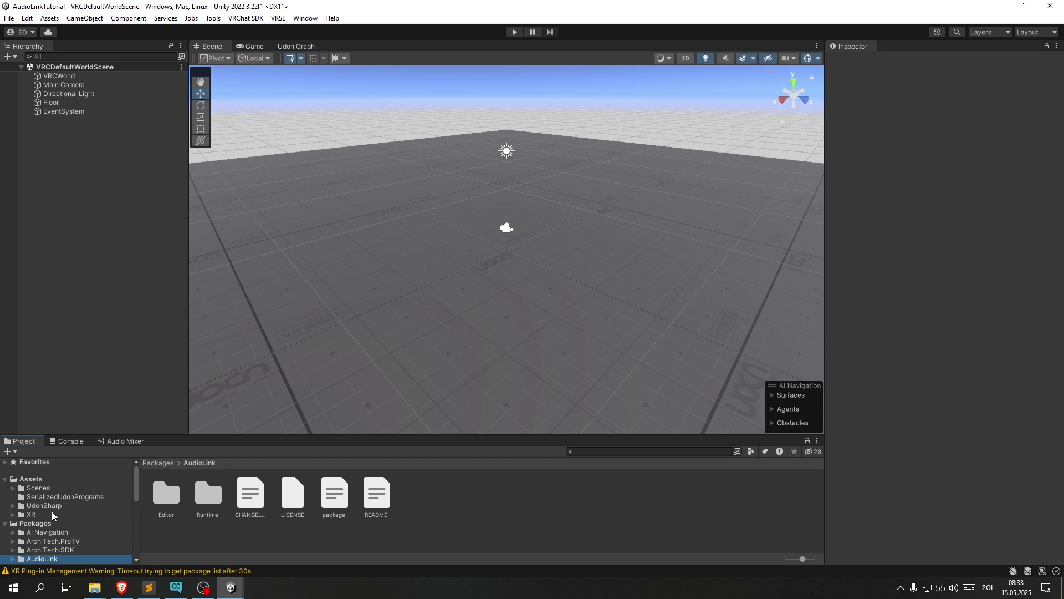
{"action": "scroll", "coordinate": [51, 511], "scroll_direction": "down", "scroll_amount": 5}
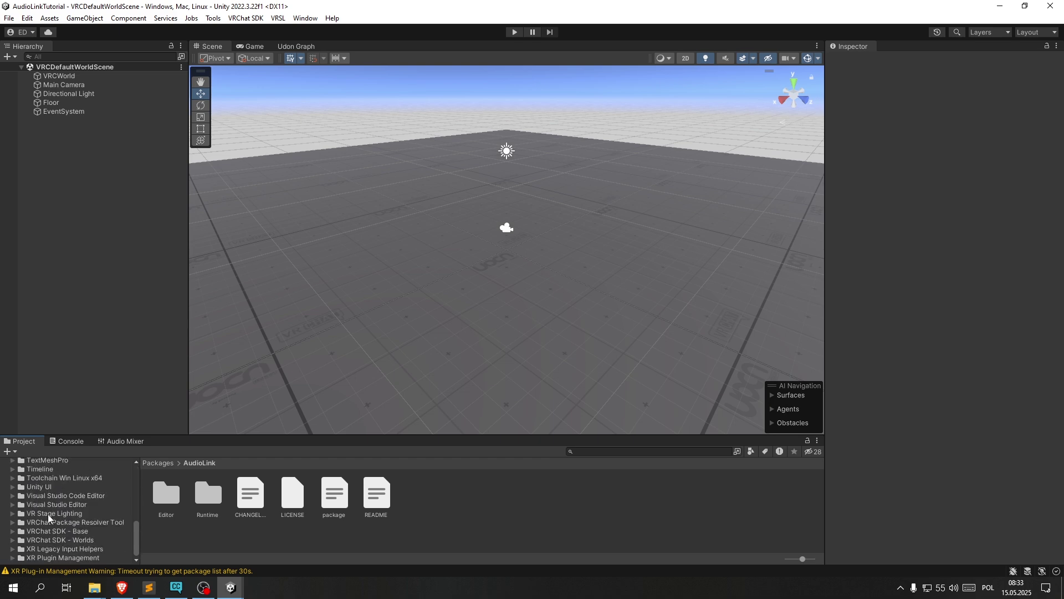
{"action": "left_click", "coordinate": [48, 514]}
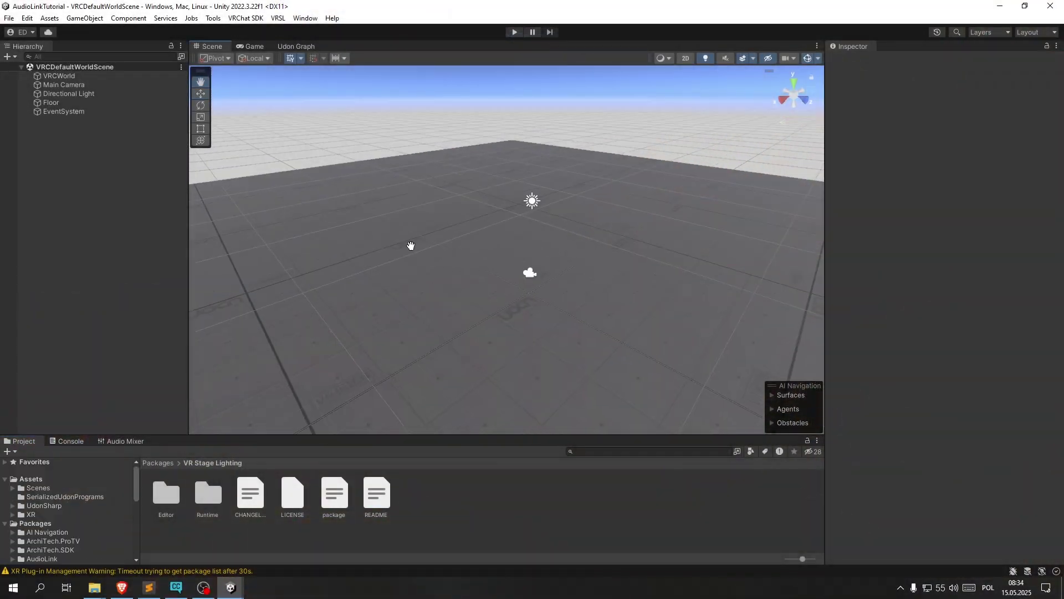
Place the Simple (ProTV) prefab from the ArchiTech.ProTV package in the scene, above the floor near the main camera.
{"action": "left_click_drag", "start_coordinate": [411, 246], "coordinate": [300, 193], "text": "alt"}
{"action": "mouse_move", "coordinate": [299, 192]}
{"action": "right_mouse_down"}
{"action": "mouse_move", "coordinate": [309, 188]}
{"action": "mouse_move", "coordinate": [283, 200]}
{"action": "right_mouse_up"}
{"action": "key", "text": "w"}
{"action": "scroll", "coordinate": [298, 192], "scroll_direction": "up", "scroll_amount": 2}
{"action": "left_click", "coordinate": [71, 541]}
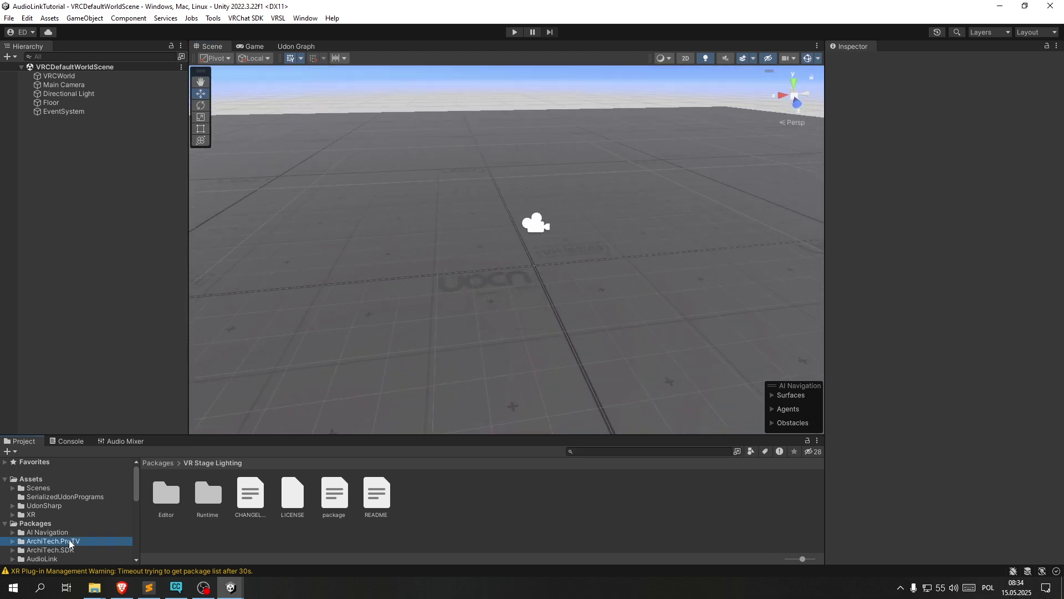
{"action": "double_click", "coordinate": [249, 493]}
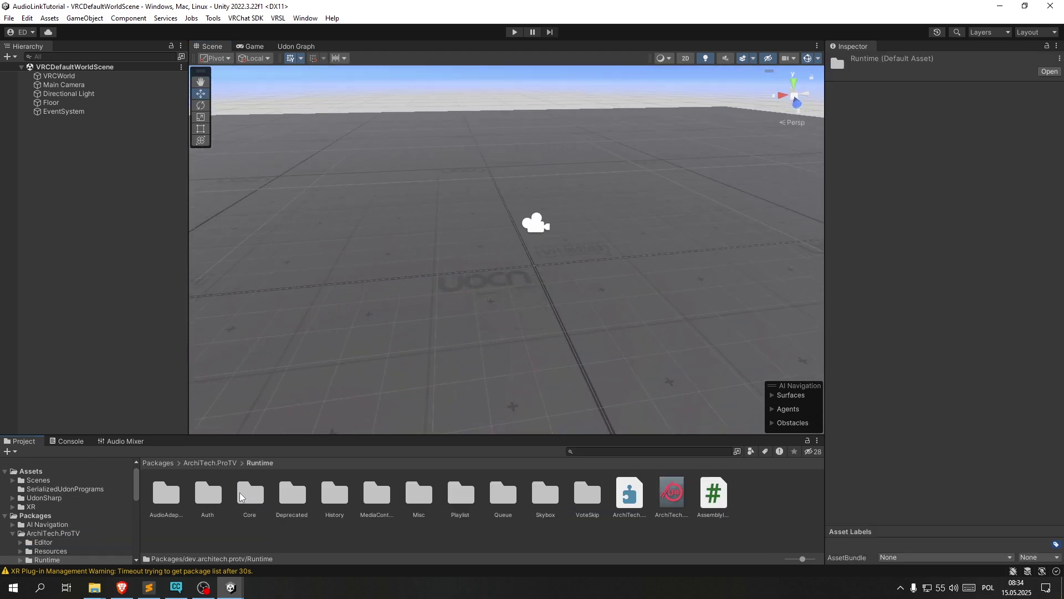
{"action": "left_click", "coordinate": [210, 463]}
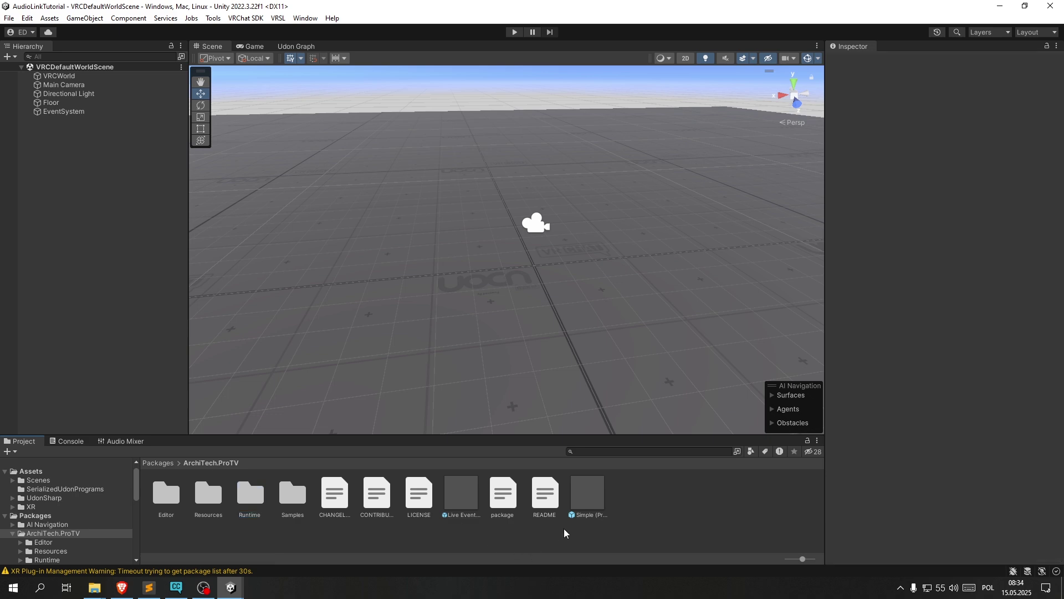
{"action": "left_click_drag", "start_coordinate": [592, 492], "coordinate": [389, 237]}
Import the TMP Essentials resources for TextMesh Pro.
{"action": "left_click_drag", "start_coordinate": [682, 421], "coordinate": [569, 275]}
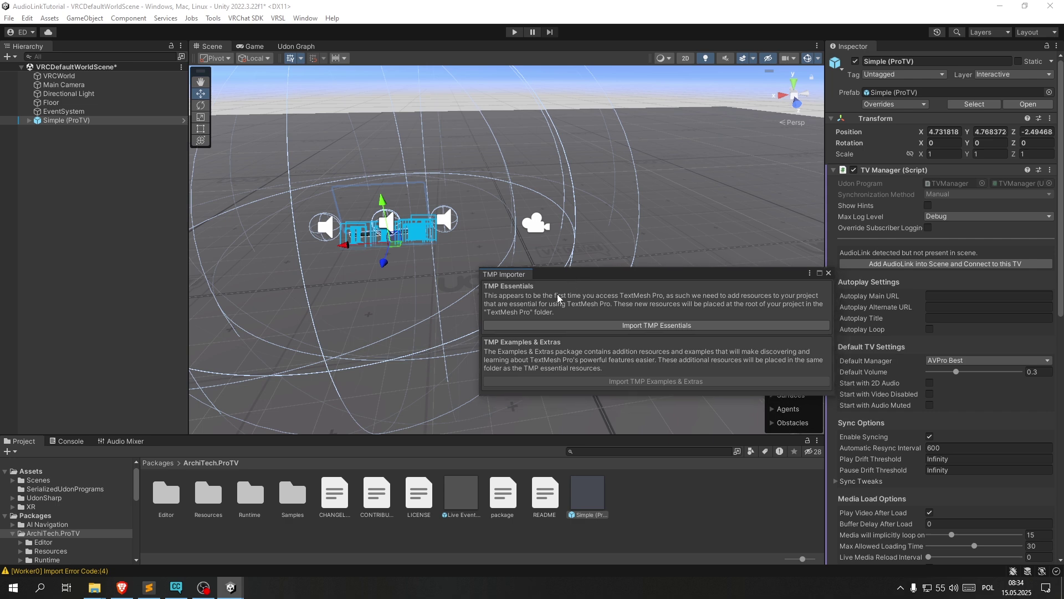
{"action": "left_click", "coordinate": [554, 325]}
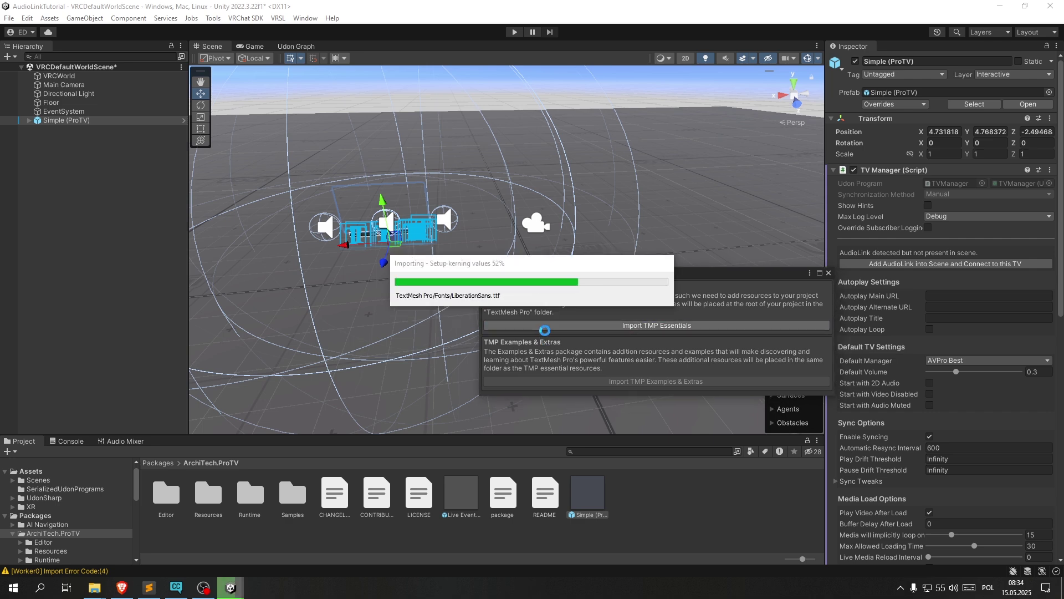
Close the TMP Importer window.
{"action": "left_click", "coordinate": [556, 380]}
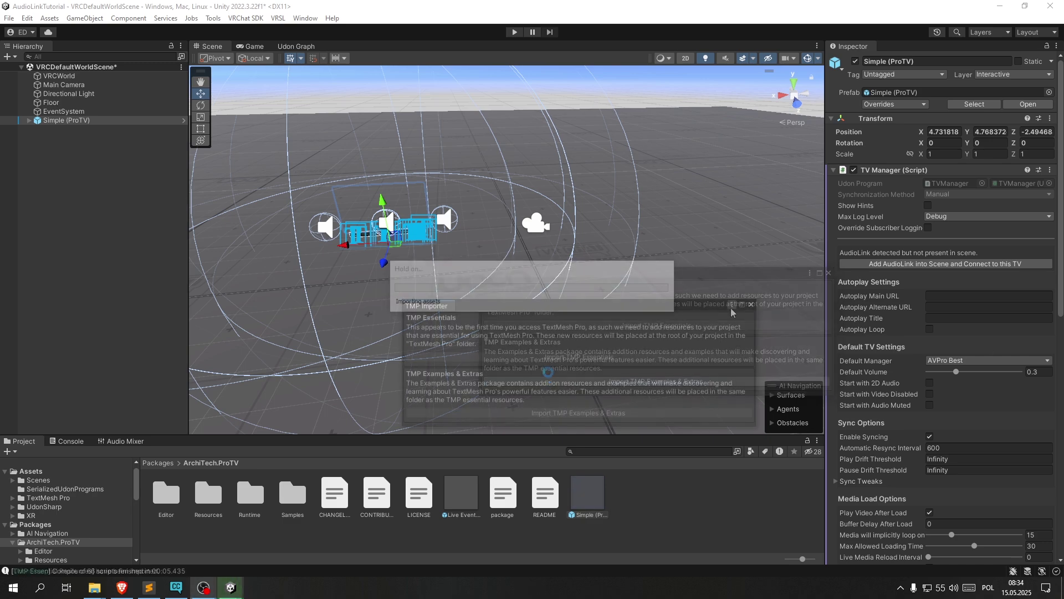
{"action": "left_click", "coordinate": [752, 305]}
Move the VRCWorld spawn object in front of the ProTV player, to about X 4.75, Z -0.31.
{"action": "right_click_drag", "start_coordinate": [627, 291], "coordinate": [705, 274]}
{"action": "key", "text": "w"}
{"action": "key", "text": "w"}
{"action": "key", "text": "a"}
{"action": "key", "text": "s"}
{"action": "key", "text": "w"}
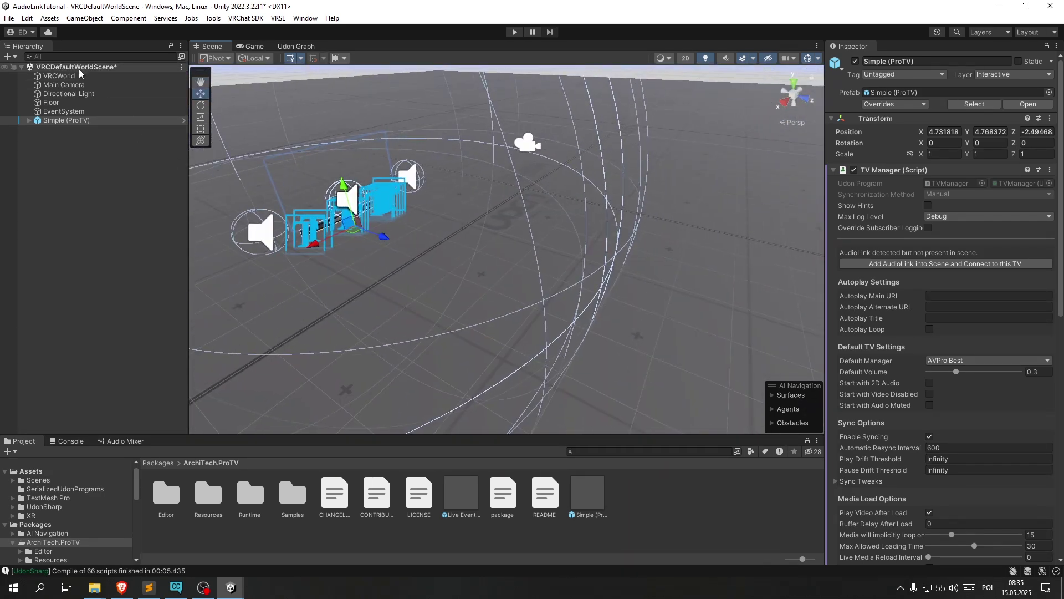
{"action": "left_click", "coordinate": [78, 75]}
{"action": "right_click_drag", "start_coordinate": [438, 221], "coordinate": [490, 194]}
{"action": "key", "text": "w"}
{"action": "key", "text": "s"}
{"action": "left_click_drag", "start_coordinate": [481, 184], "coordinate": [255, 267]}
{"action": "key", "text": "e"}
{"action": "key", "text": "w"}
{"action": "right_click_drag", "start_coordinate": [598, 333], "coordinate": [309, 331]}
Place the AudioLink prefab from the AudioLink package's Runtime folder on the floor near the ProTV player.
{"action": "scroll", "coordinate": [49, 524], "scroll_direction": "down", "scroll_amount": 2}
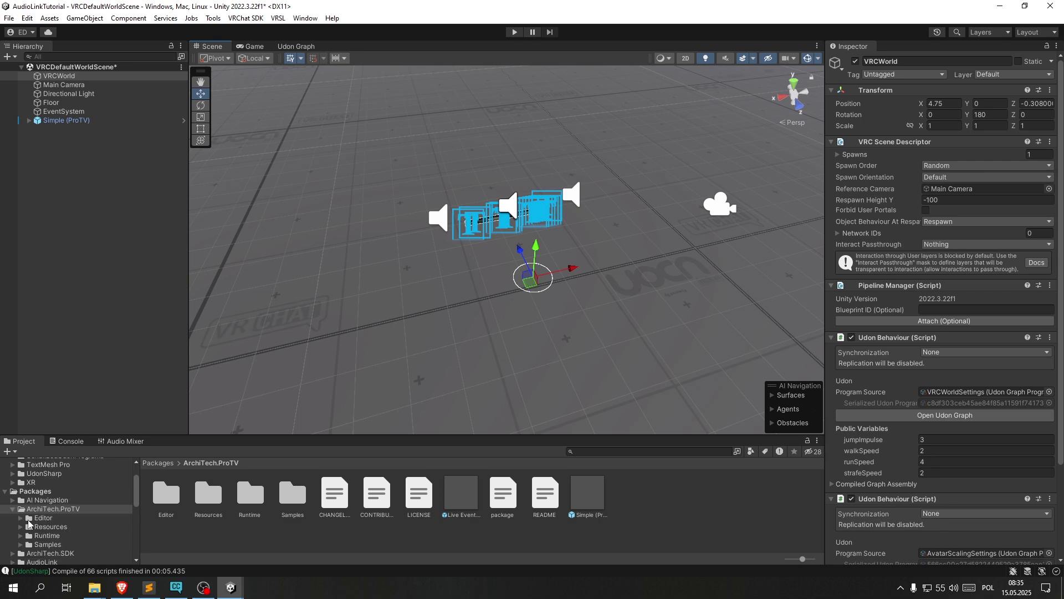
{"action": "left_click", "coordinate": [13, 509]}
{"action": "scroll", "coordinate": [18, 515], "scroll_direction": "down", "scroll_amount": 2}
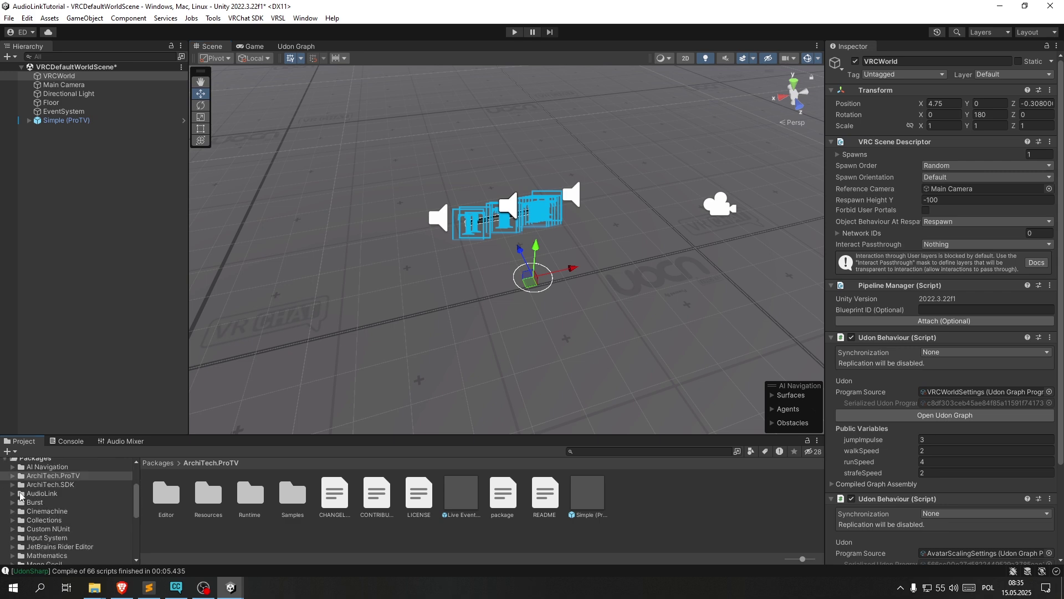
{"action": "left_click", "coordinate": [13, 494]}
{"action": "left_click", "coordinate": [36, 511]}
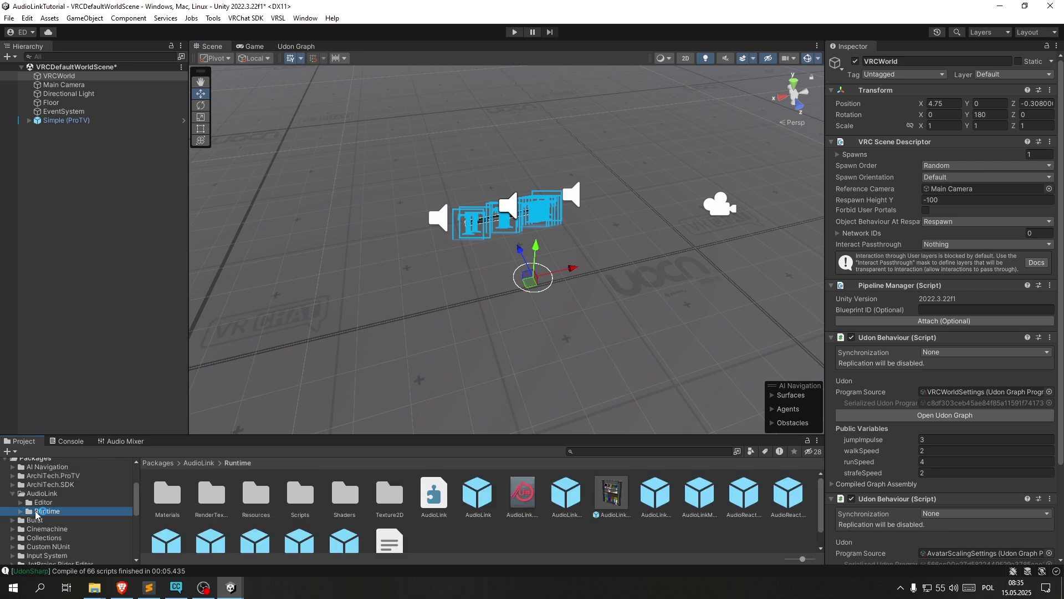
{"action": "left_click", "coordinate": [478, 495]}
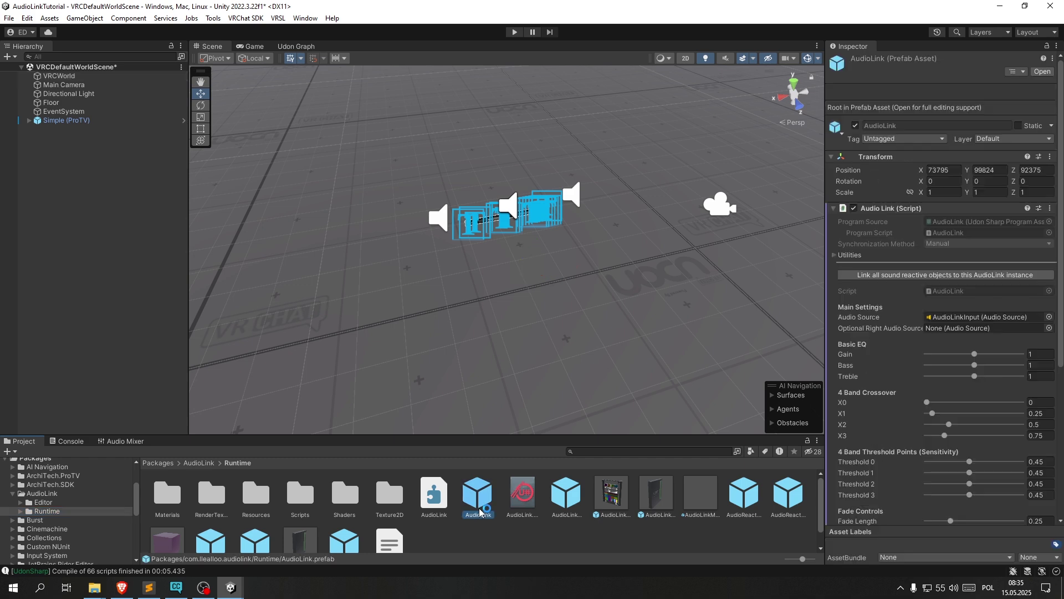
{"action": "left_click", "coordinate": [555, 495]}
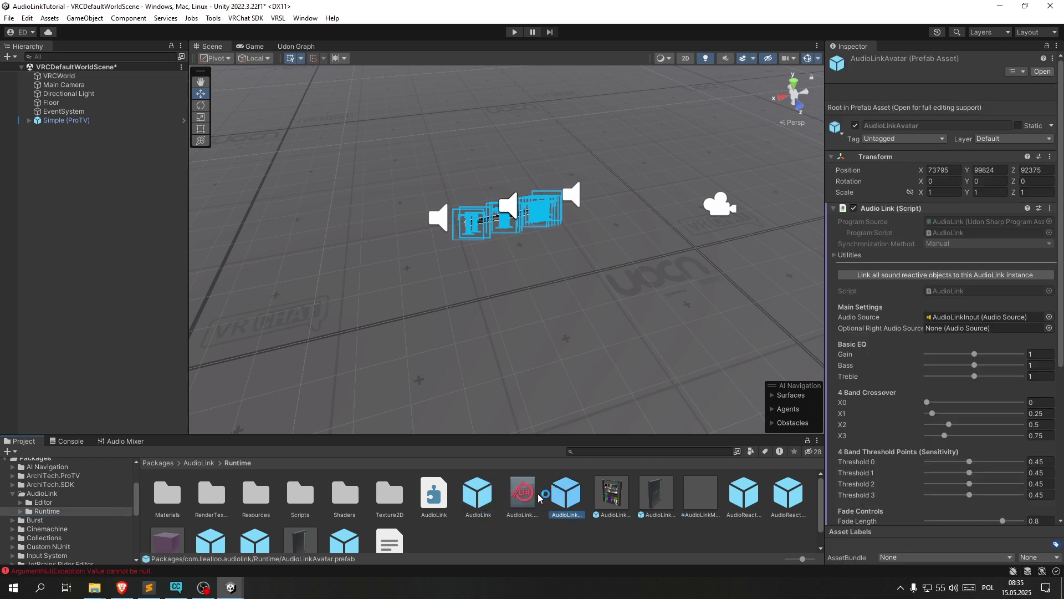
{"action": "left_click", "coordinate": [477, 494]}
{"action": "left_click_drag", "start_coordinate": [474, 498], "coordinate": [551, 283]}
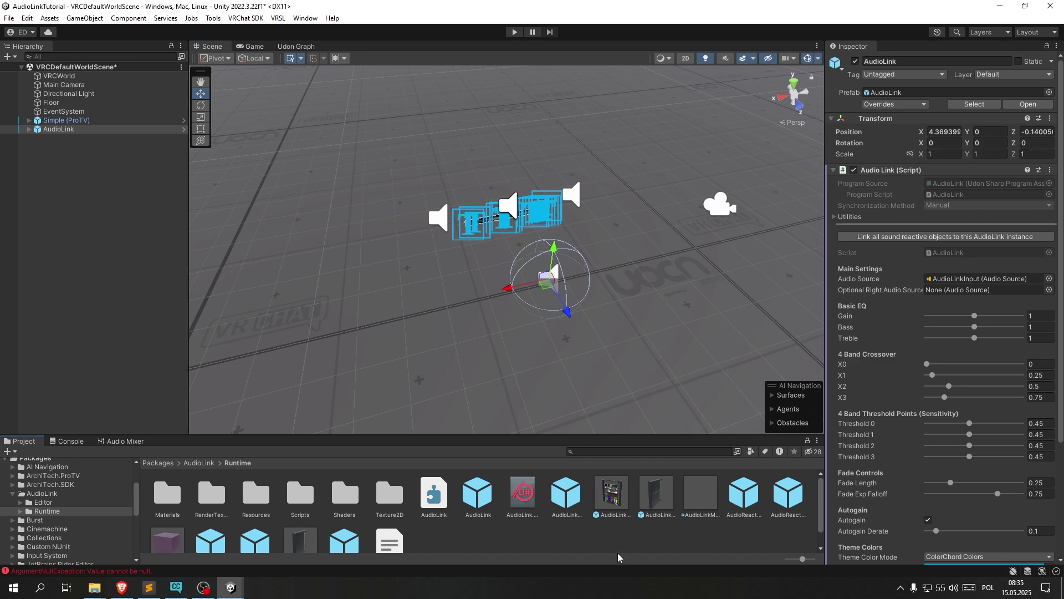
Place the AudioLinkController prefab in the scene and move it beside the ProTV player, to about X 2.25, Y 1.25, Z -2.57.
{"action": "left_click", "coordinate": [613, 498]}
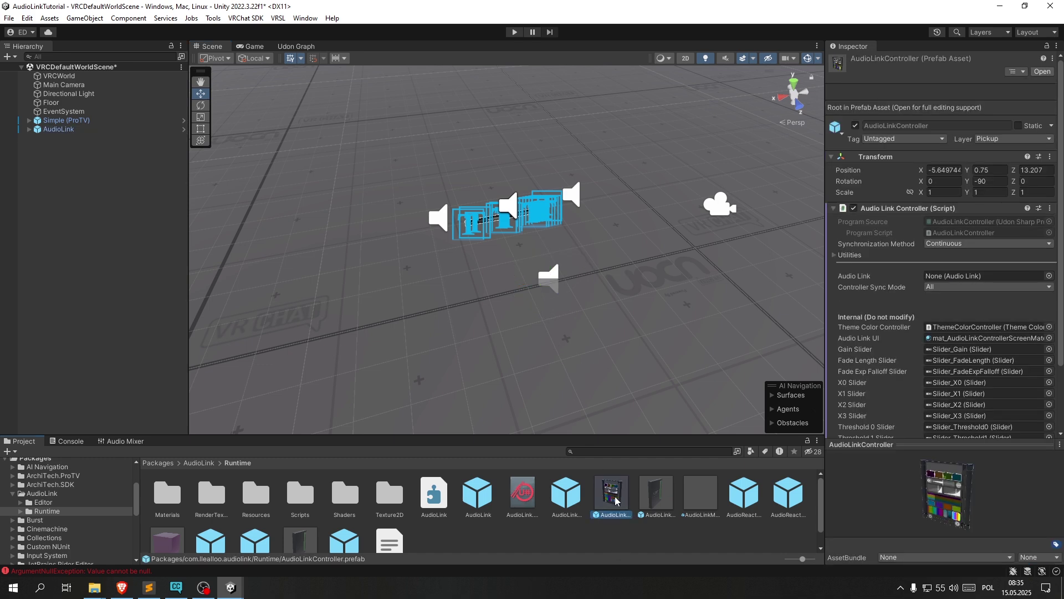
{"action": "left_click_drag", "start_coordinate": [613, 469], "coordinate": [582, 244]}
{"action": "scroll", "coordinate": [559, 254], "scroll_direction": "up", "scroll_amount": 2}
{"action": "key", "text": "w"}
{"action": "right_click_drag", "start_coordinate": [559, 254], "coordinate": [480, 312]}
{"action": "left_click_drag", "start_coordinate": [452, 329], "coordinate": [632, 203]}
{"action": "left_click_drag", "start_coordinate": [600, 163], "coordinate": [617, 96]}
{"action": "right_click_drag", "start_coordinate": [585, 214], "coordinate": [628, 183]}
{"action": "left_click_drag", "start_coordinate": [530, 206], "coordinate": [530, 116]}
{"action": "key", "text": "d"}
{"action": "right_click_drag", "start_coordinate": [527, 200], "coordinate": [566, 211]}
{"action": "key", "text": "a"}
Rotate the Simple (ProTV) object to -180 degrees around Y and shift it to about X 4.23.
{"action": "left_click", "coordinate": [471, 233]}
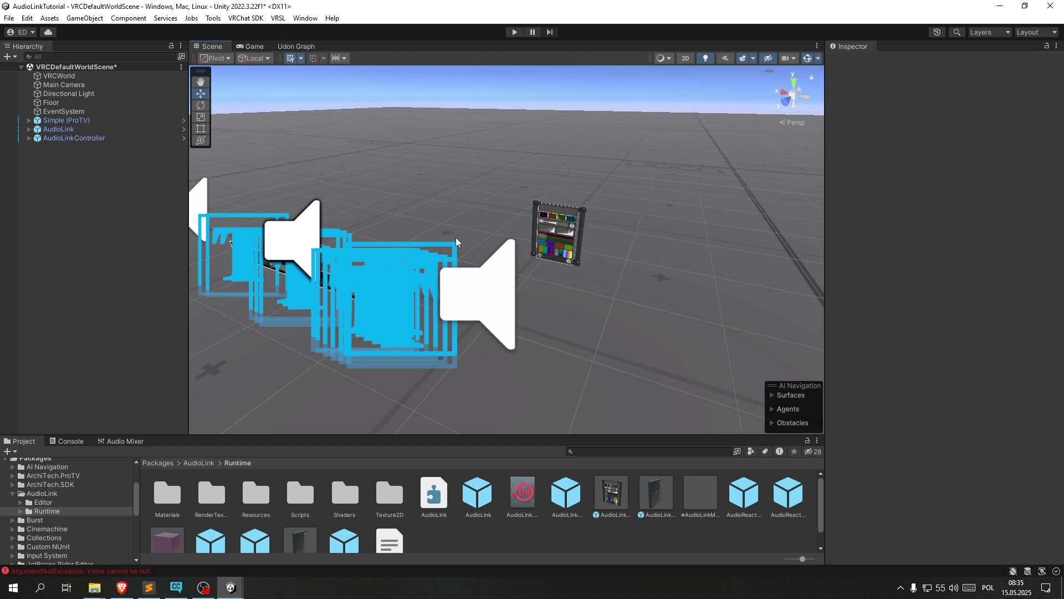
{"action": "key", "text": "s"}
{"action": "right_click_drag", "start_coordinate": [470, 233], "coordinate": [466, 272]}
{"action": "left_click", "coordinate": [70, 121]}
{"action": "key", "text": "f"}
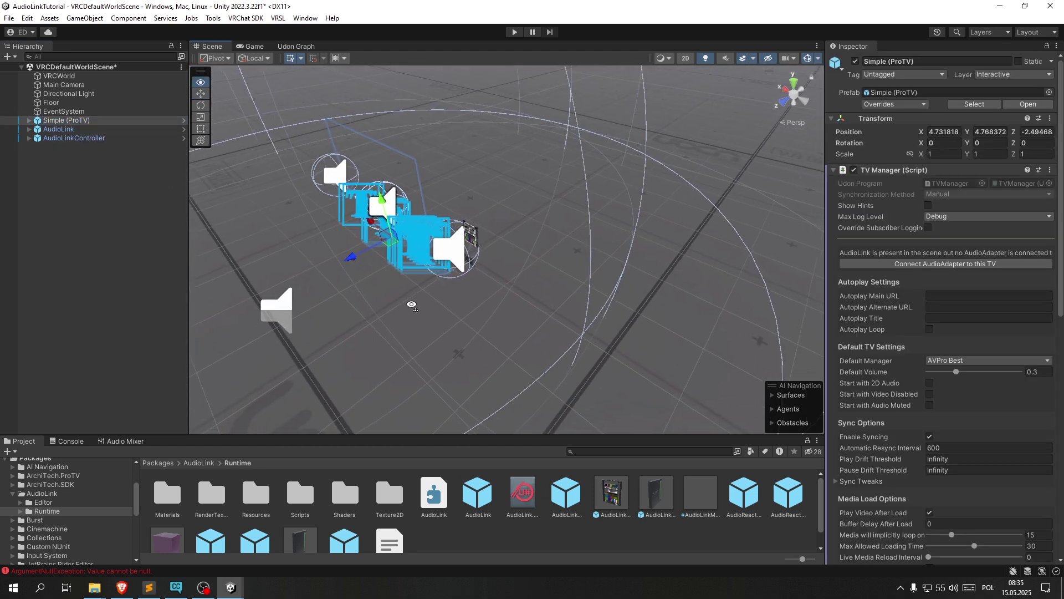
{"action": "key", "text": "e"}
{"action": "left_click_drag", "start_coordinate": [514, 298], "coordinate": [749, 247], "text": "ctrl"}
{"action": "key", "text": "a"}
{"action": "right_click_drag", "start_coordinate": [638, 324], "coordinate": [695, 371]}
{"action": "key", "text": "w"}
{"action": "left_click_drag", "start_coordinate": [525, 195], "coordinate": [562, 196]}
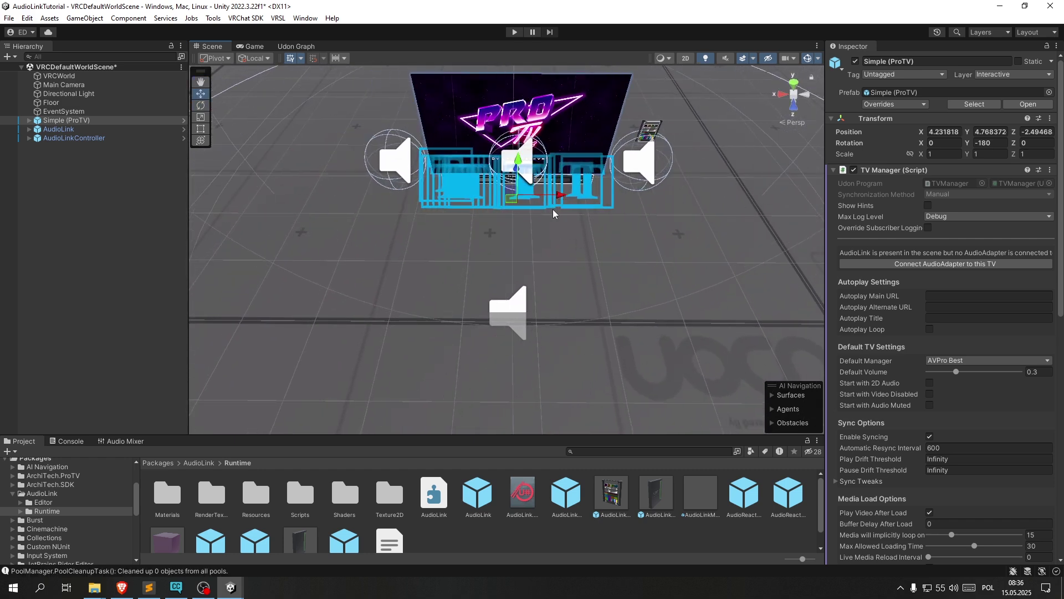
{"action": "left_click", "coordinate": [521, 319]}
{"action": "mouse_move", "coordinate": [468, 316]}
{"action": "left_mouse_down", "text": "ctrl"}
{"action": "mouse_move", "coordinate": [489, 317]}
{"action": "mouse_move", "coordinate": [472, 316]}
{"action": "left_mouse_up", "text": "ctrl"}
{"action": "left_click", "coordinate": [589, 266]}
{"action": "right_click_drag", "start_coordinate": [588, 266], "coordinate": [611, 257]}
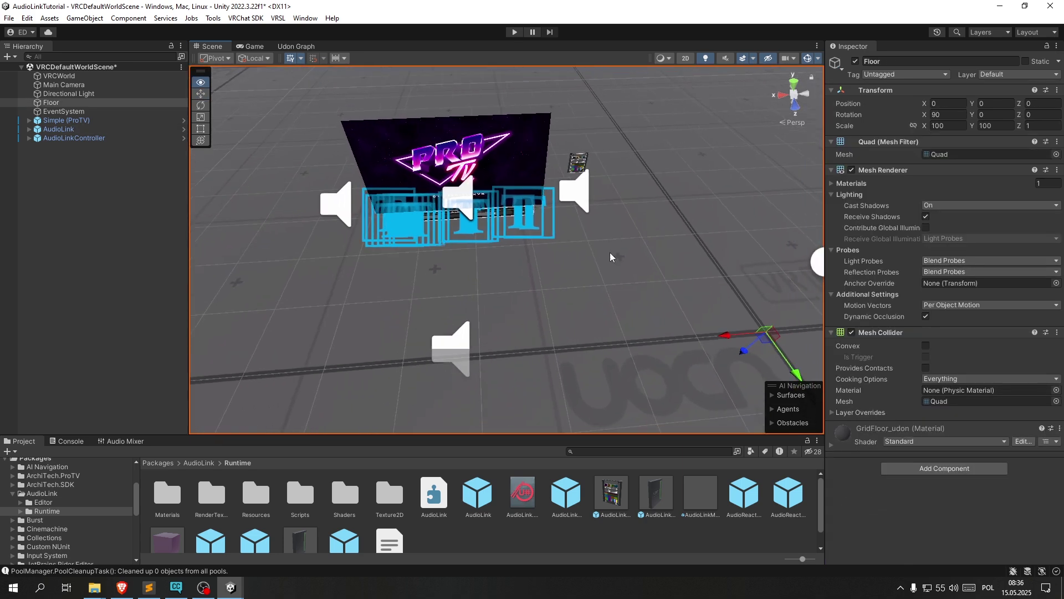
Assign the scene's AudioLink object to the Audio Link reference of the AudioLinkController.
{"action": "left_click", "coordinate": [124, 138]}
{"action": "left_click_drag", "start_coordinate": [389, 213], "coordinate": [531, 247], "text": "alt"}
{"action": "left_click", "coordinate": [78, 141]}
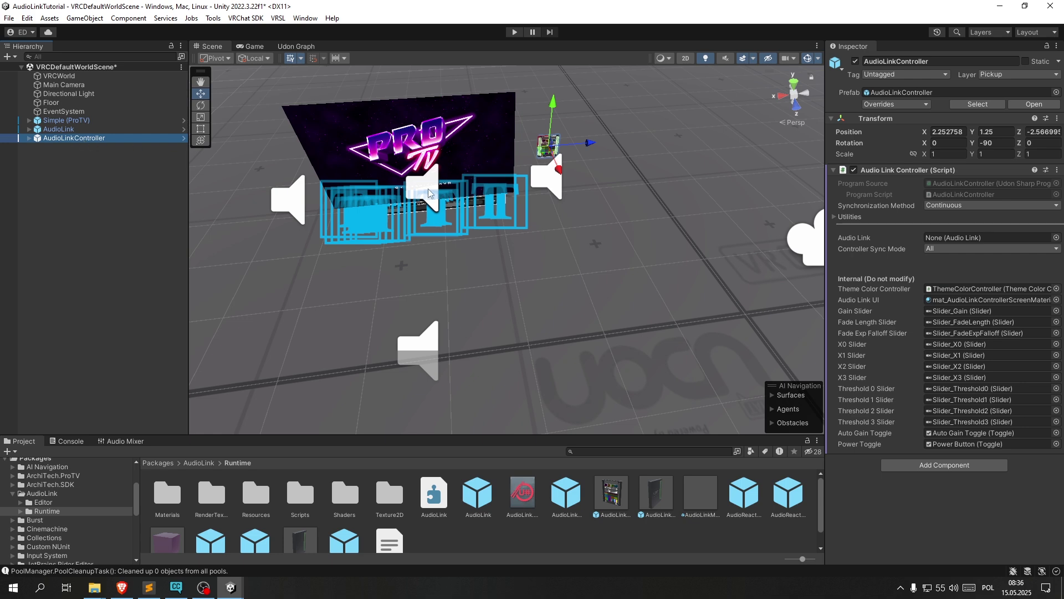
{"action": "left_click_drag", "start_coordinate": [528, 242], "coordinate": [506, 235], "text": "alt"}
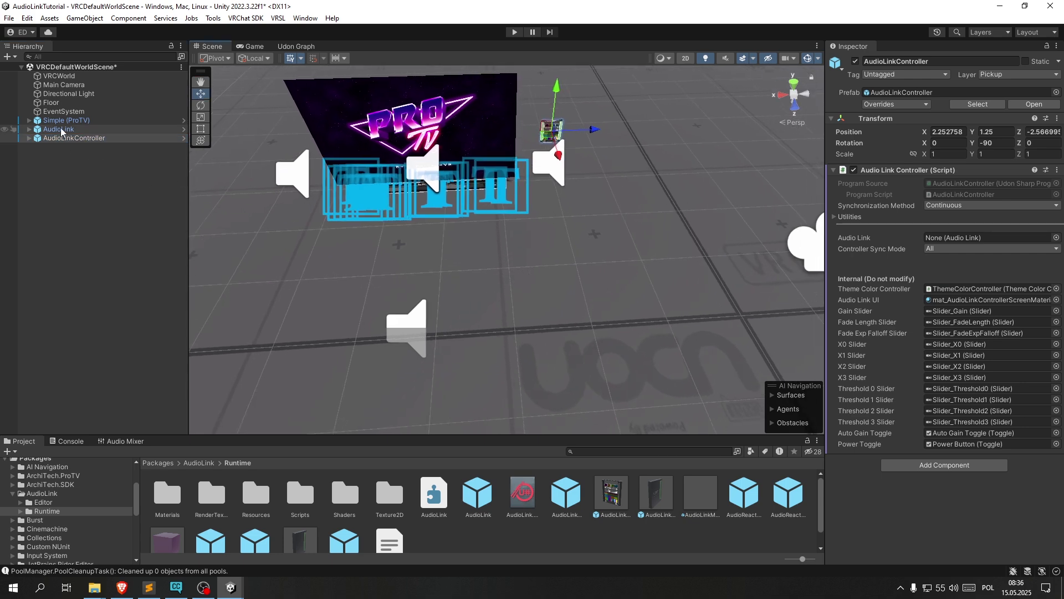
{"action": "left_click_drag", "start_coordinate": [61, 131], "coordinate": [203, 168]}
{"action": "left_click_drag", "start_coordinate": [733, 238], "coordinate": [951, 238]}
Examine the AudioLink object and the Best Stereo, Best Stereo Center and Best Left speakers inside Simple (ProTV).
{"action": "right_click_drag", "start_coordinate": [580, 248], "coordinate": [669, 237]}
{"action": "left_click", "coordinate": [62, 165]}
{"action": "left_click", "coordinate": [67, 128]}
{"action": "right_click_drag", "start_coordinate": [538, 231], "coordinate": [540, 231]}
{"action": "left_click_drag", "start_coordinate": [540, 232], "coordinate": [511, 215], "text": "alt"}
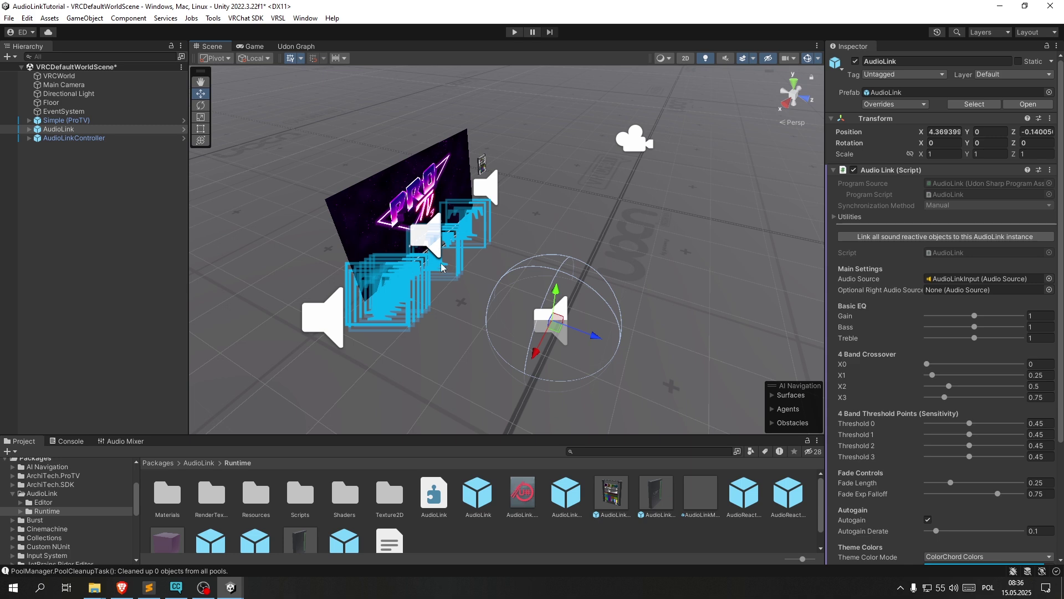
{"action": "left_click", "coordinate": [483, 193]}
{"action": "left_click", "coordinate": [30, 121]}
{"action": "left_click", "coordinate": [38, 148]}
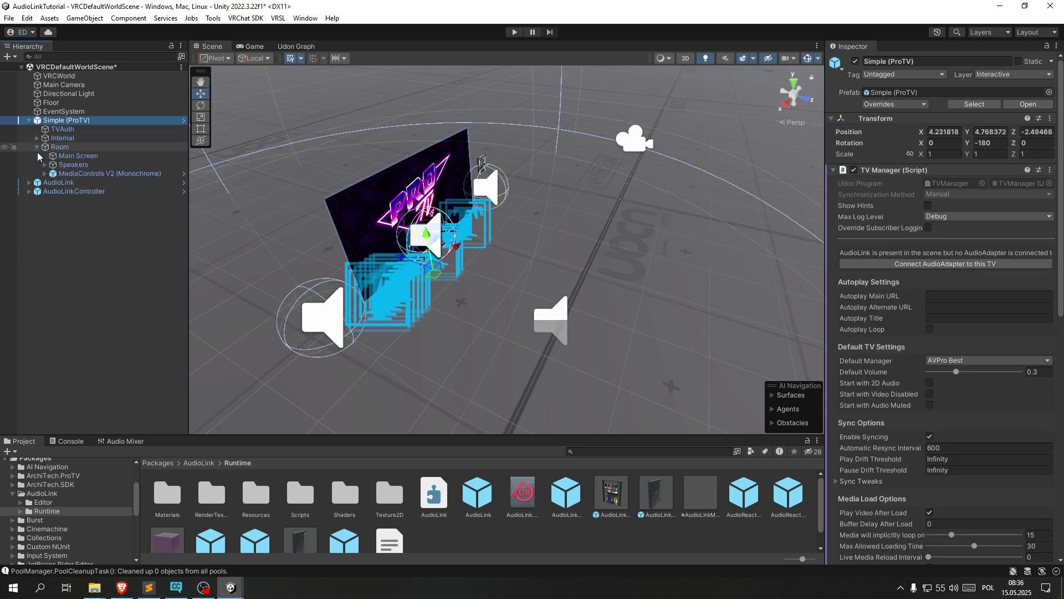
{"action": "left_click", "coordinate": [67, 164]}
{"action": "left_click", "coordinate": [45, 165]}
{"action": "left_click", "coordinate": [83, 174]}
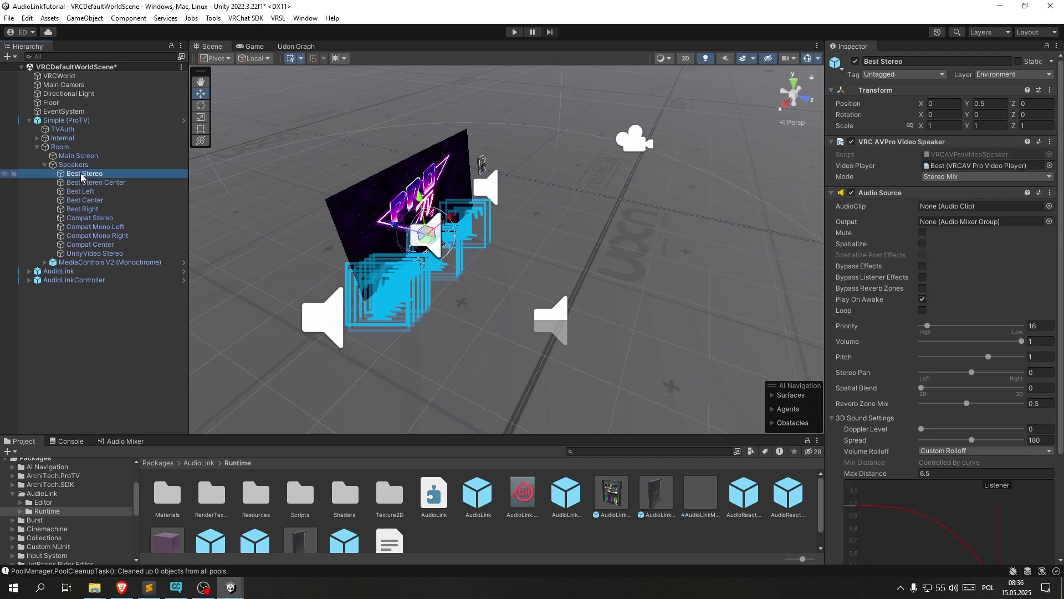
{"action": "left_click", "coordinate": [88, 183]}
{"action": "left_click", "coordinate": [92, 191]}
{"action": "right_click_drag", "start_coordinate": [410, 259], "coordinate": [389, 274]}
{"action": "left_click_drag", "start_coordinate": [556, 295], "coordinate": [577, 290], "text": "alt"}
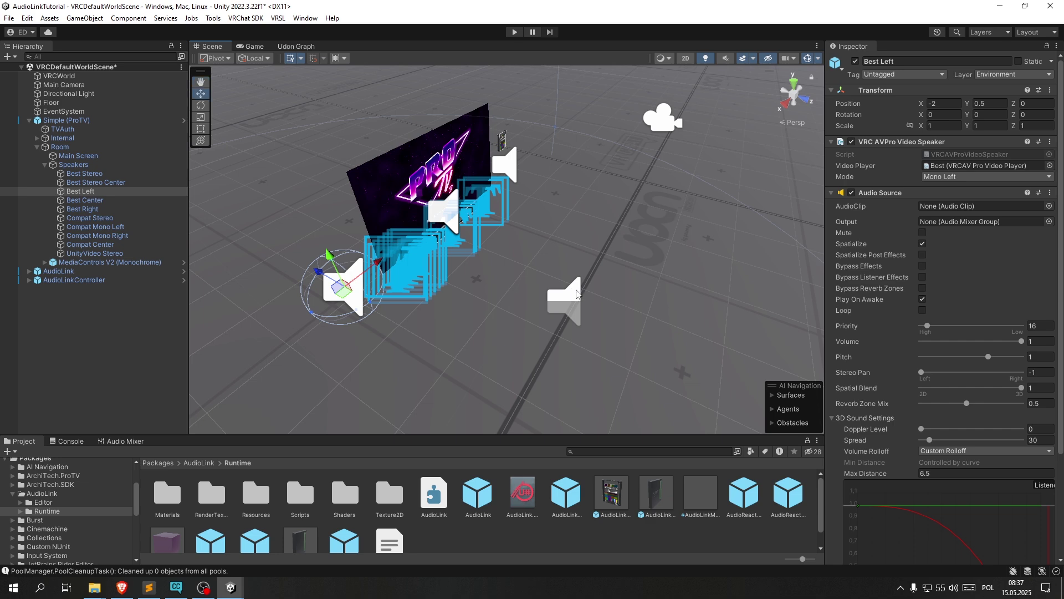
{"action": "mouse_move", "coordinate": [567, 299]}
{"action": "left_mouse_down", "text": "alt"}
{"action": "mouse_move", "coordinate": [572, 306]}
{"action": "mouse_move", "coordinate": [568, 297]}
{"action": "left_mouse_up", "text": "alt"}
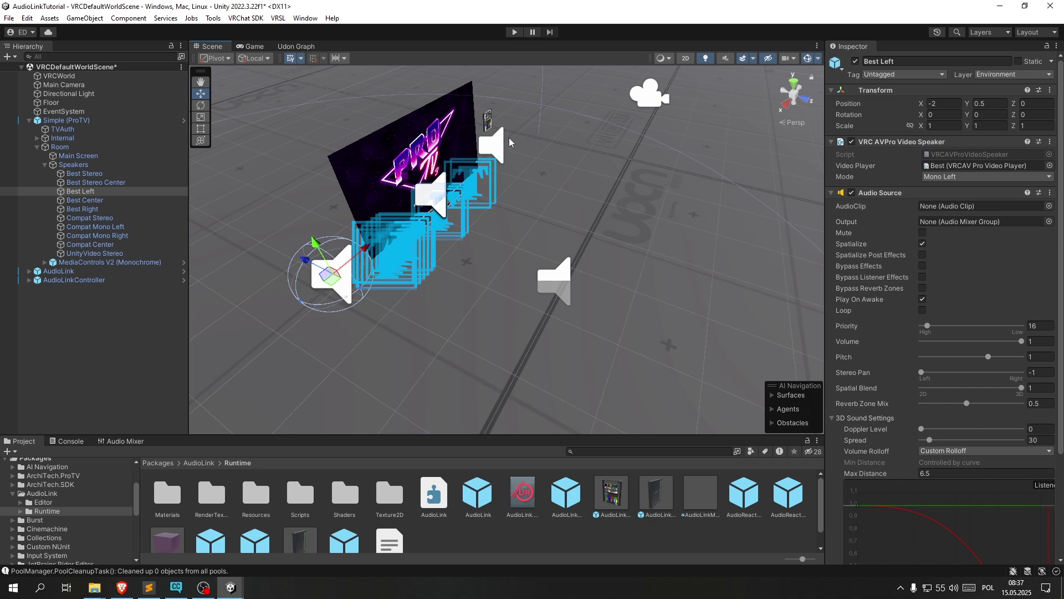
Connect an AudioAdapter to the Simple (ProTV) player.
{"action": "left_click", "coordinate": [58, 165]}
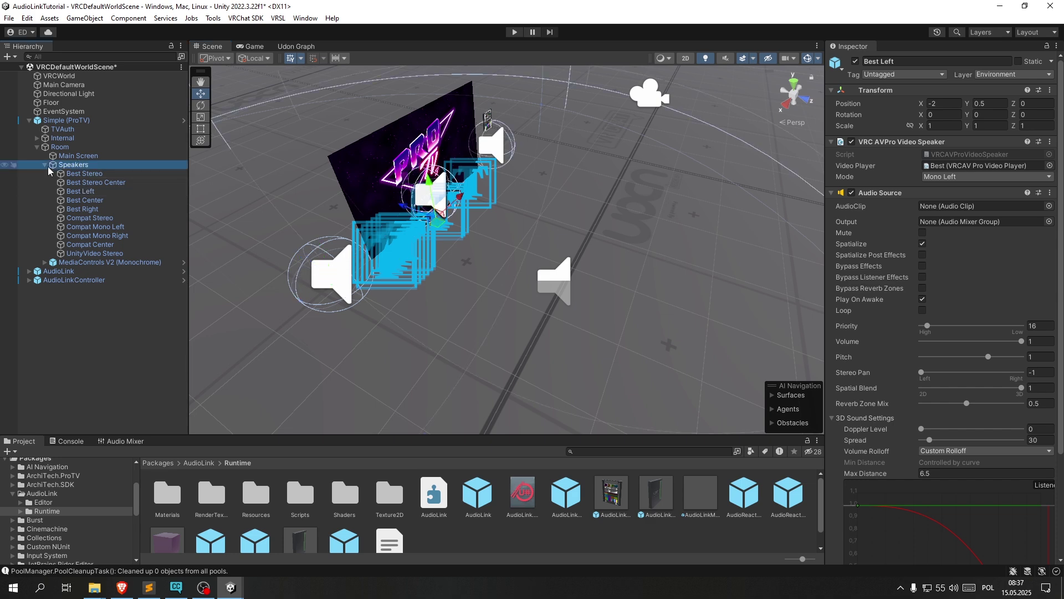
{"action": "left_click", "coordinate": [38, 147]}
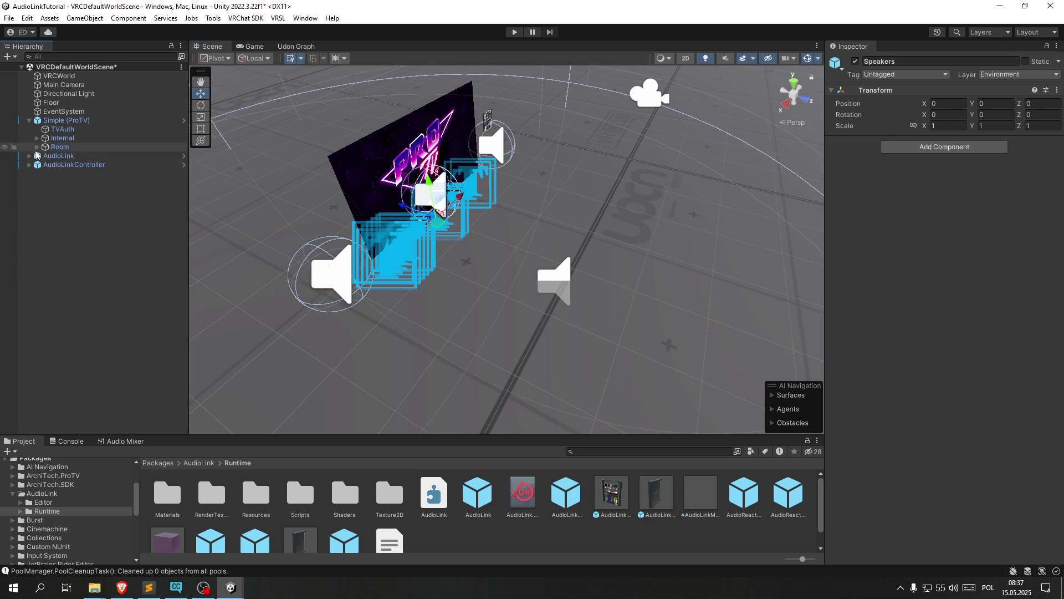
{"action": "left_click", "coordinate": [21, 123]}
{"action": "left_click", "coordinate": [29, 120]}
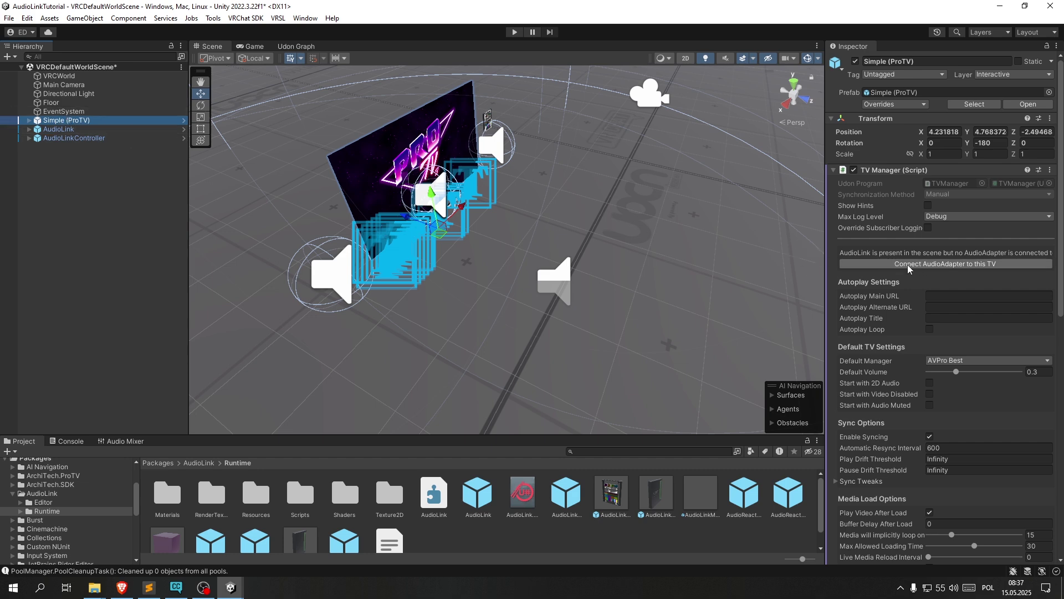
{"action": "left_click", "coordinate": [964, 264]}
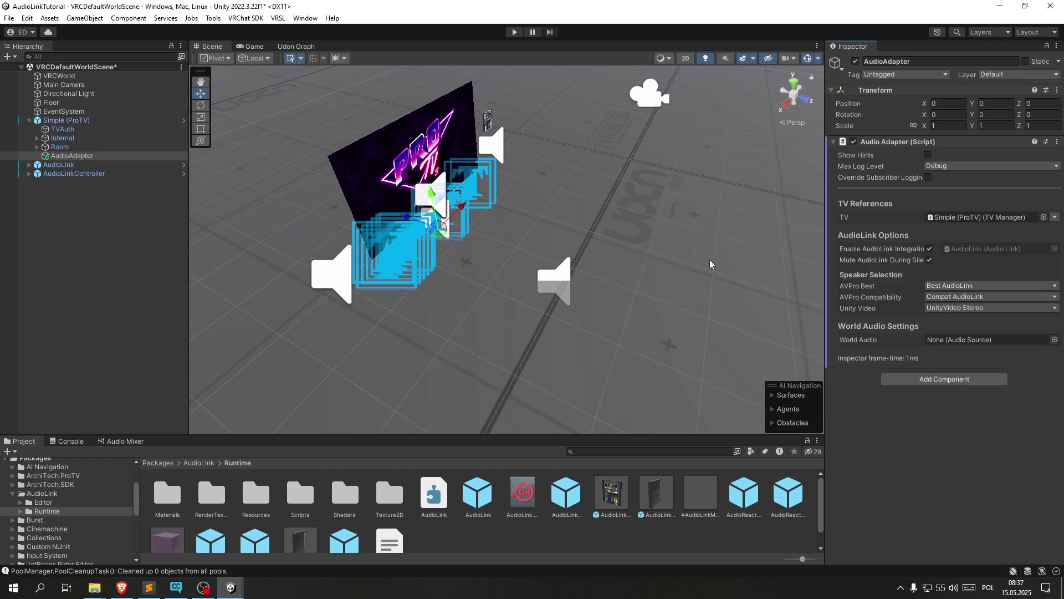
Spawn the VRSL Local UI Control Panel prefab from the VRSL Control Panel and enable AudioLink fixtures.
{"action": "left_click", "coordinate": [645, 259]}
{"action": "right_click_drag", "start_coordinate": [645, 259], "coordinate": [539, 228]}
{"action": "key", "text": "d"}
{"action": "left_click_drag", "start_coordinate": [539, 229], "coordinate": [604, 216], "text": "alt"}
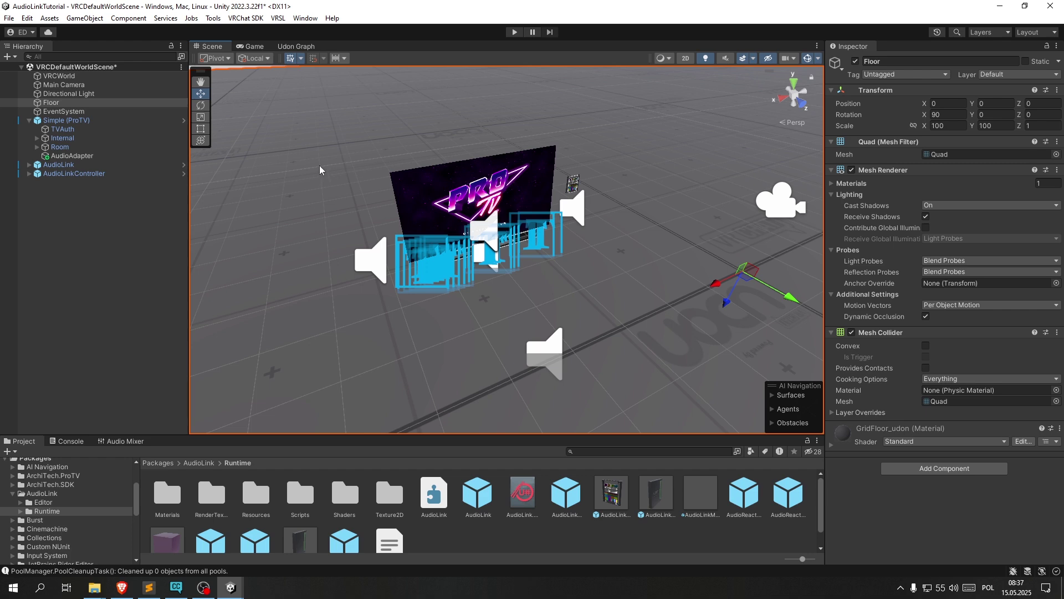
{"action": "left_click", "coordinate": [277, 18]}
{"action": "left_click", "coordinate": [299, 31]}
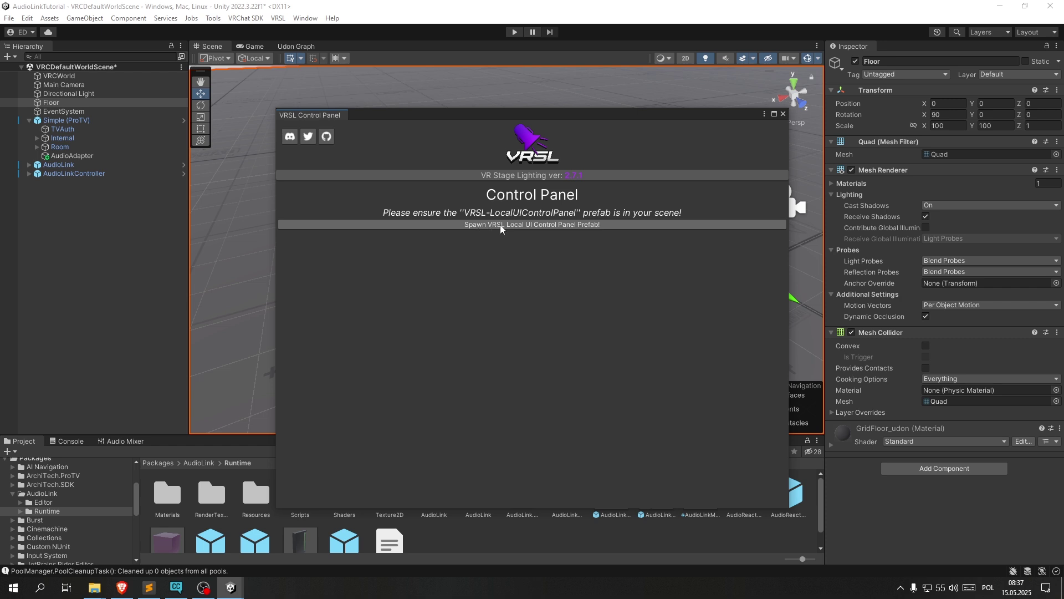
{"action": "left_click", "coordinate": [536, 226]}
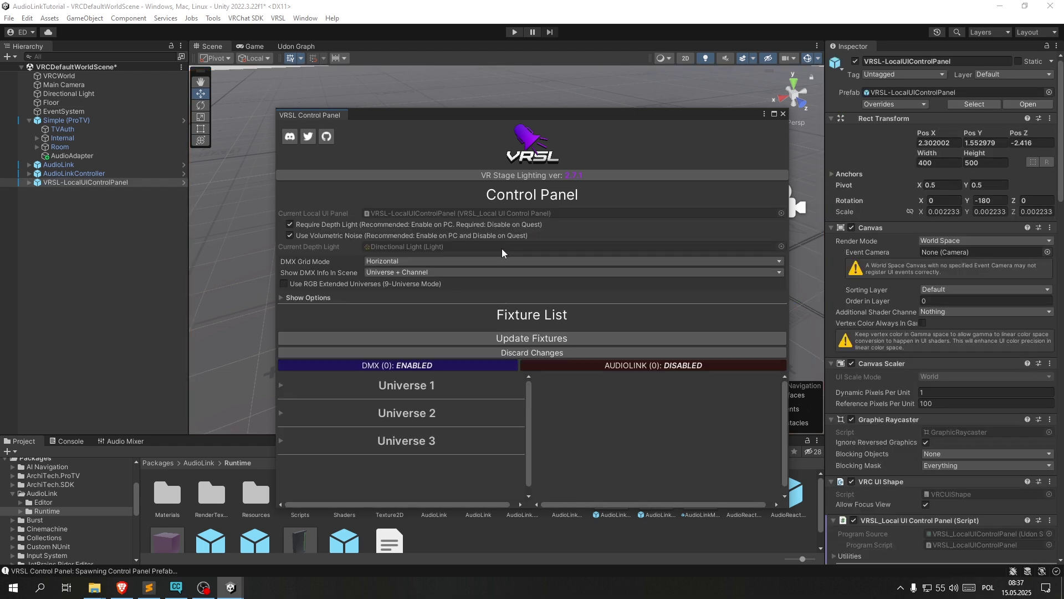
{"action": "left_click", "coordinate": [577, 368]}
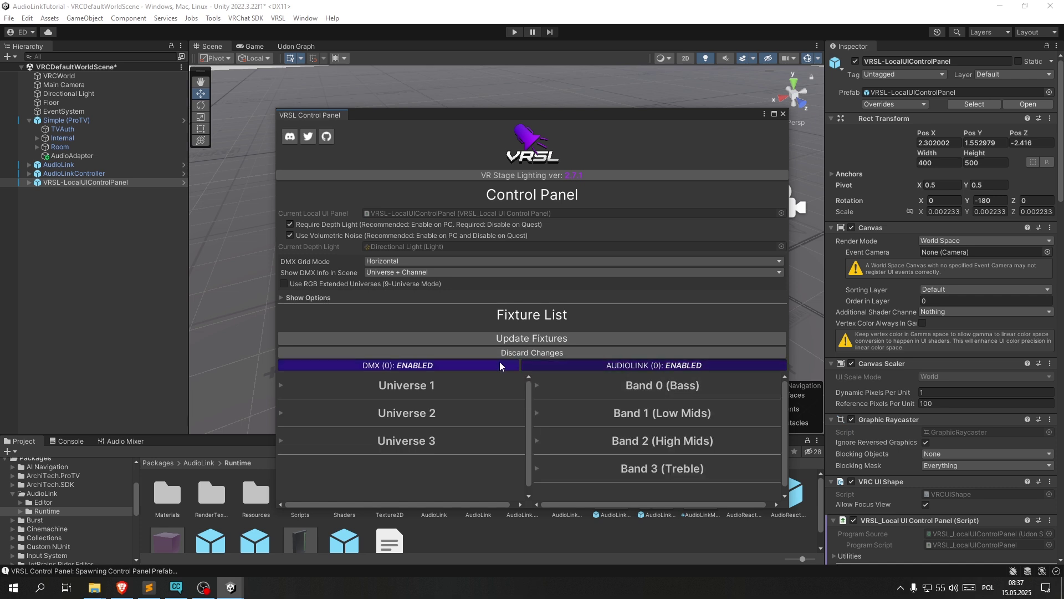
Spawn an AudioLink SpotLight fixture from the VRSL Control Panel's AudioLink prefab options.
{"action": "left_click", "coordinate": [297, 299]}
{"action": "scroll", "coordinate": [333, 308], "scroll_direction": "down", "scroll_amount": 1}
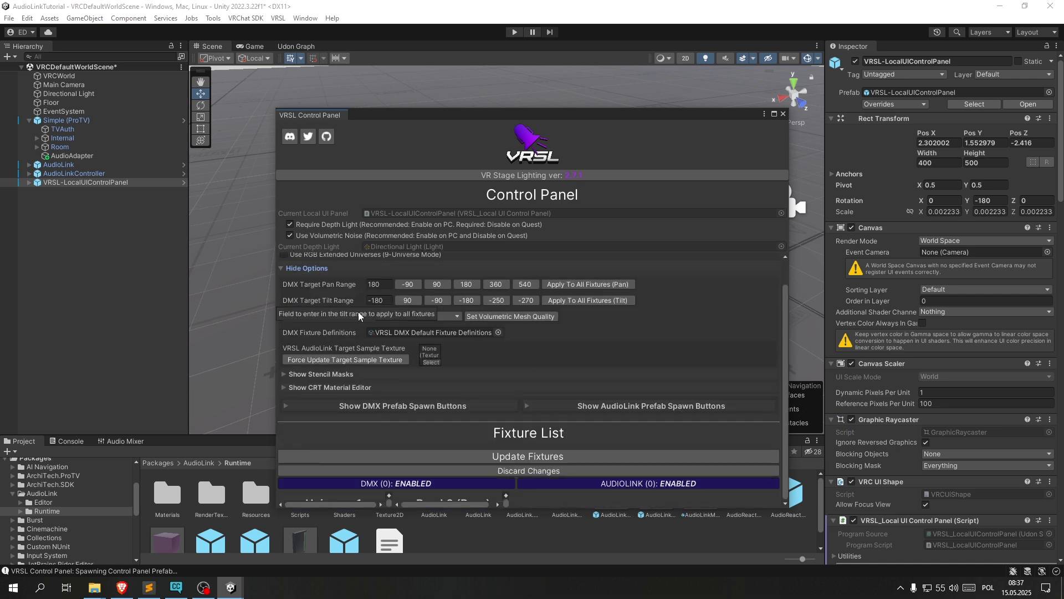
{"action": "left_click", "coordinate": [548, 402]}
{"action": "scroll", "coordinate": [531, 365], "scroll_direction": "down", "scroll_amount": 3}
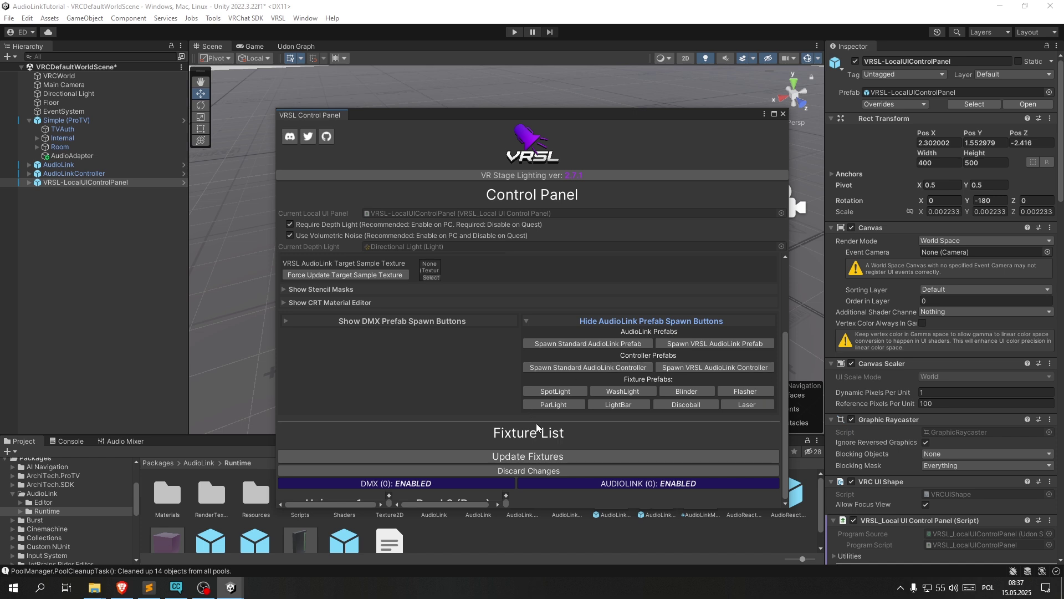
{"action": "left_click_drag", "start_coordinate": [556, 111], "coordinate": [349, 118]}
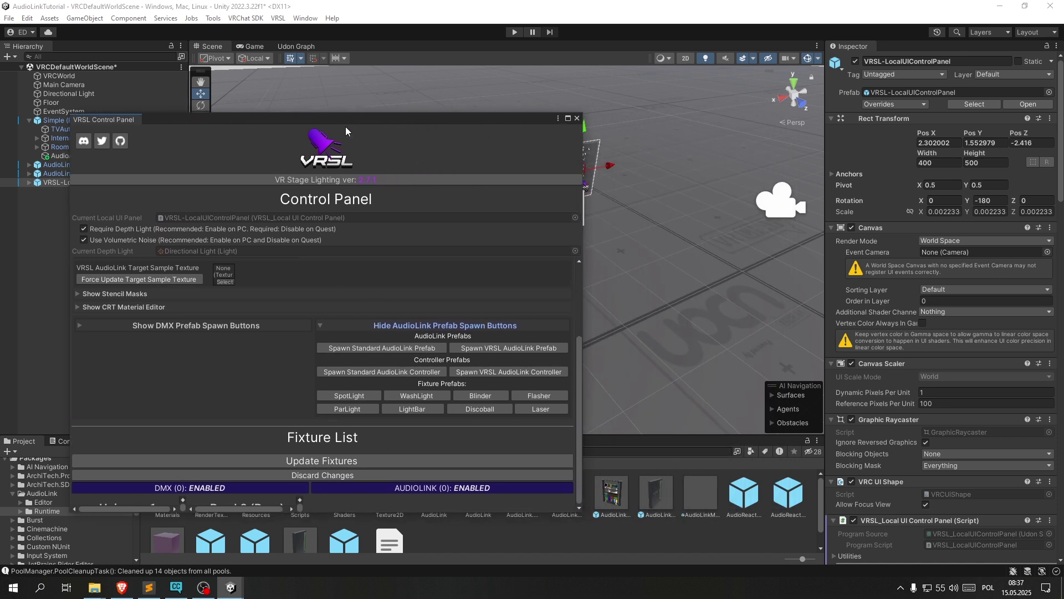
{"action": "left_click", "coordinate": [367, 395]}
Position the AudioLink spotlight above the floor at about X 2, Y 5, Z -0.75, and close the VRSL Control Panel.
{"action": "right_click_drag", "start_coordinate": [698, 265], "coordinate": [691, 151]}
{"action": "left_click_drag", "start_coordinate": [498, 120], "coordinate": [533, 381]}
{"action": "left_click_drag", "start_coordinate": [693, 142], "coordinate": [611, 143]}
{"action": "right_click_drag", "start_coordinate": [611, 145], "coordinate": [768, 149]}
{"action": "key", "text": "a"}
{"action": "left_click_drag", "start_coordinate": [598, 120], "coordinate": [573, 117]}
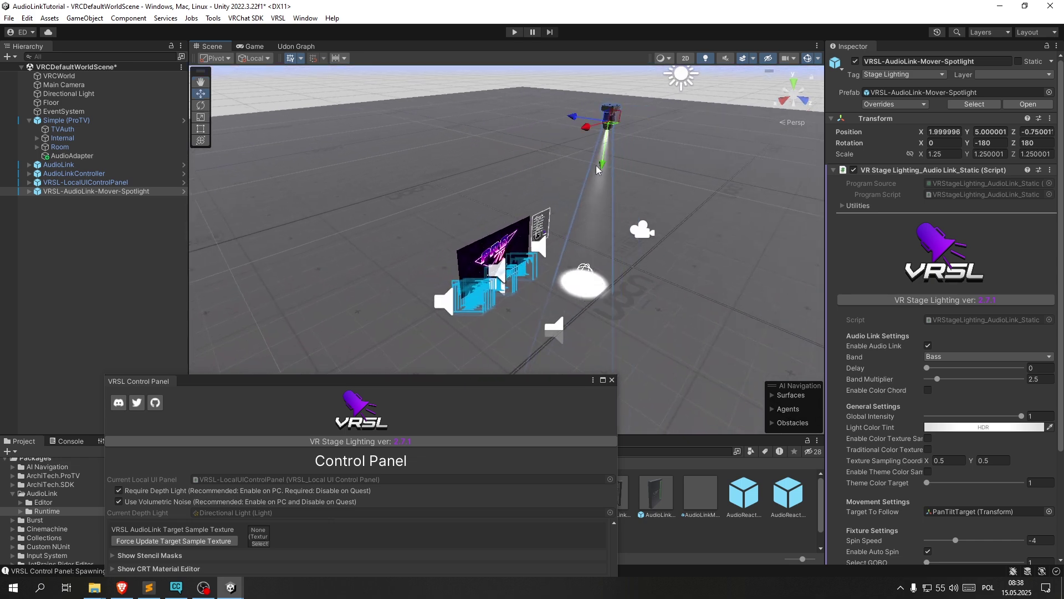
{"action": "left_click", "coordinate": [613, 381]}
Set the AudioLink spotlight's Cone Width to 4.6 and its Select GOBO value to 1.
{"action": "scroll", "coordinate": [927, 426], "scroll_direction": "down", "scroll_amount": 3}
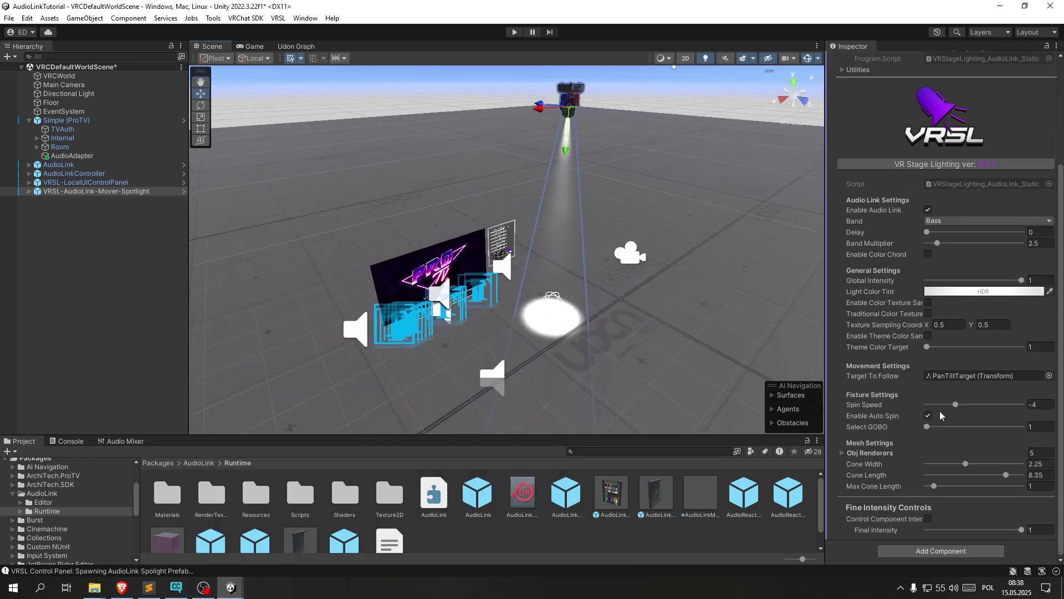
{"action": "right_click_drag", "start_coordinate": [644, 224], "coordinate": [664, 289]}
{"action": "key", "text": "w"}
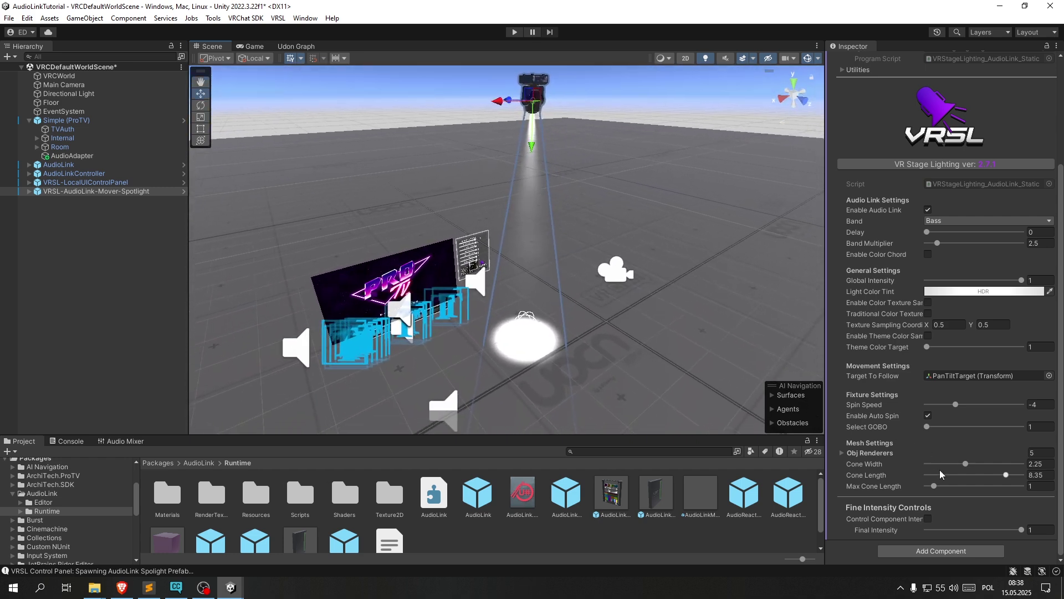
{"action": "left_click_drag", "start_coordinate": [967, 464], "coordinate": [1006, 464]}
{"action": "left_click_drag", "start_coordinate": [928, 432], "coordinate": [905, 432]}
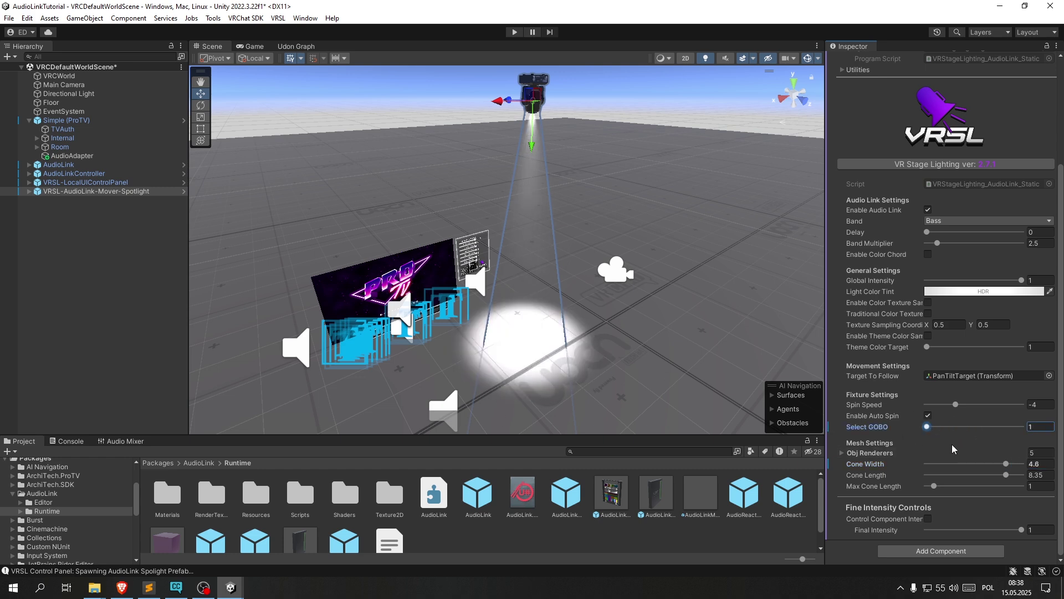
Set the AudioLink spotlight's Cone Width to 5.27 and its Global Intensity to 0.59.
{"action": "left_click_drag", "start_coordinate": [1006, 464], "coordinate": [1016, 466]}
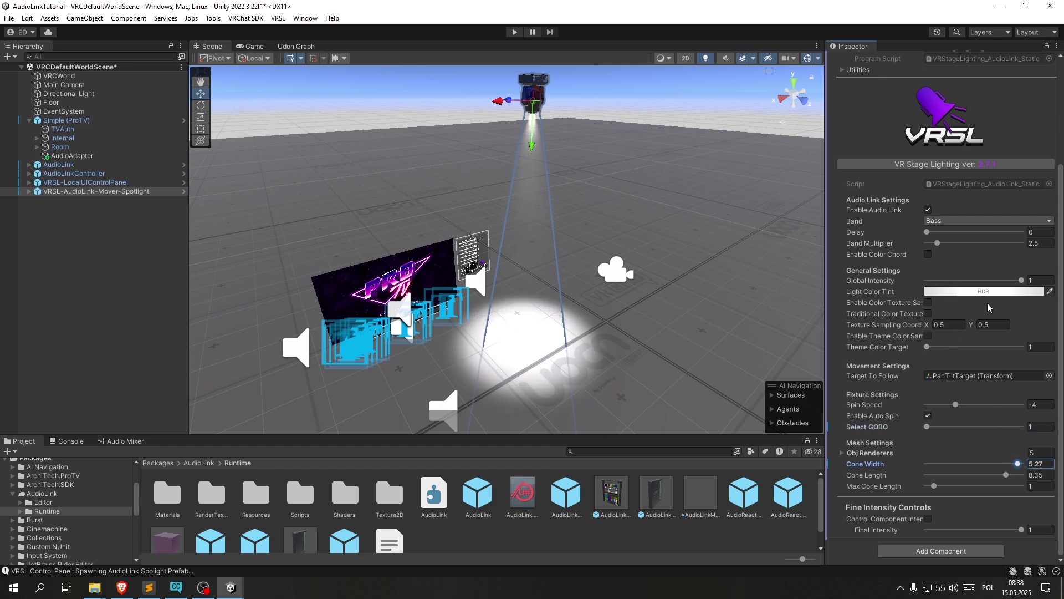
{"action": "left_click_drag", "start_coordinate": [1020, 284], "coordinate": [980, 292]}
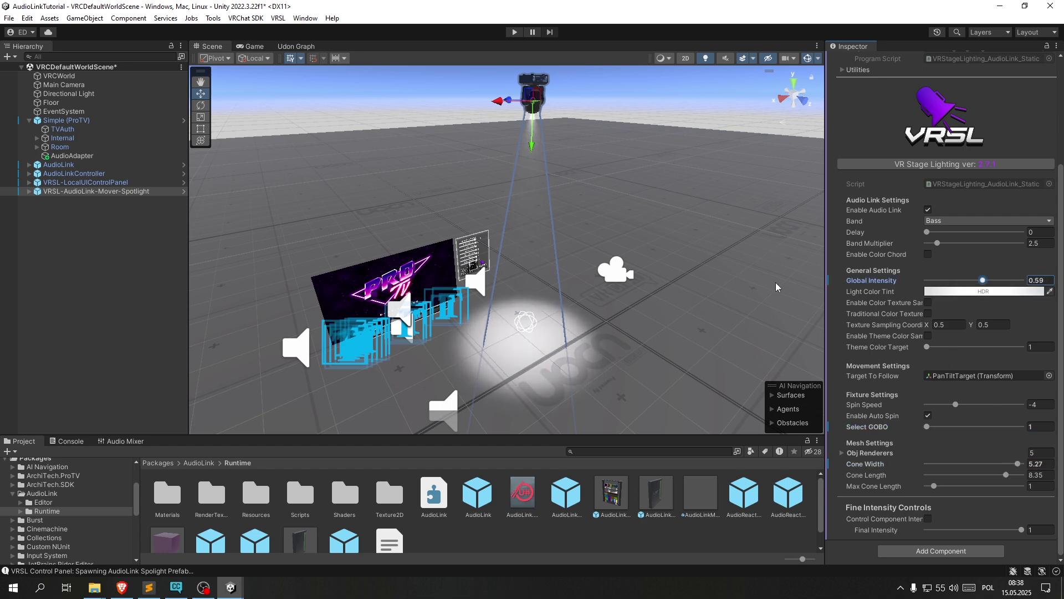
Duplicate the AudioLink spotlight, place the copy above the opposite side of the ProTV screen, and deselect it.
{"action": "right_click_drag", "start_coordinate": [715, 283], "coordinate": [607, 260]}
{"action": "key", "text": "ctrl+d"}
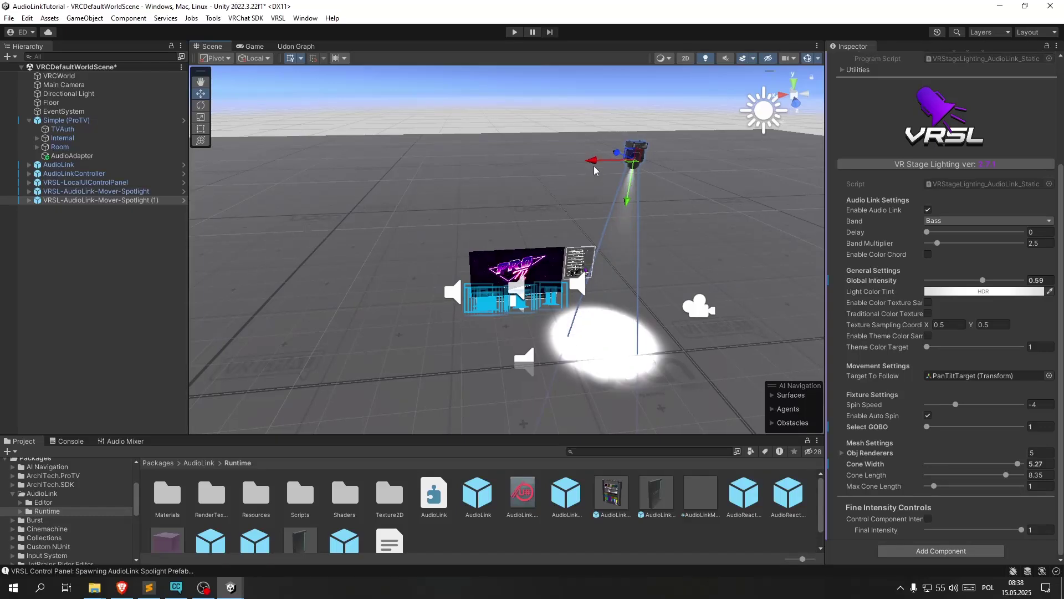
{"action": "left_click_drag", "start_coordinate": [594, 169], "coordinate": [576, 226]}
{"action": "left_click", "coordinate": [402, 171]}
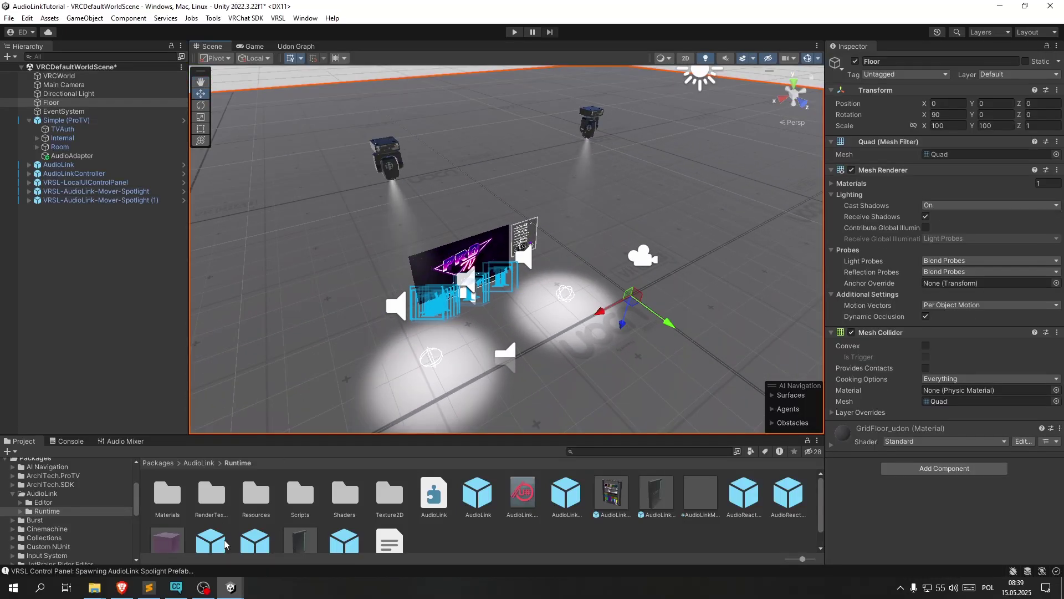
Spawn an AudioLink Flasher fixture from the VRSL Control Panel and move the panel clear of the scene.
{"action": "left_click", "coordinate": [278, 18]}
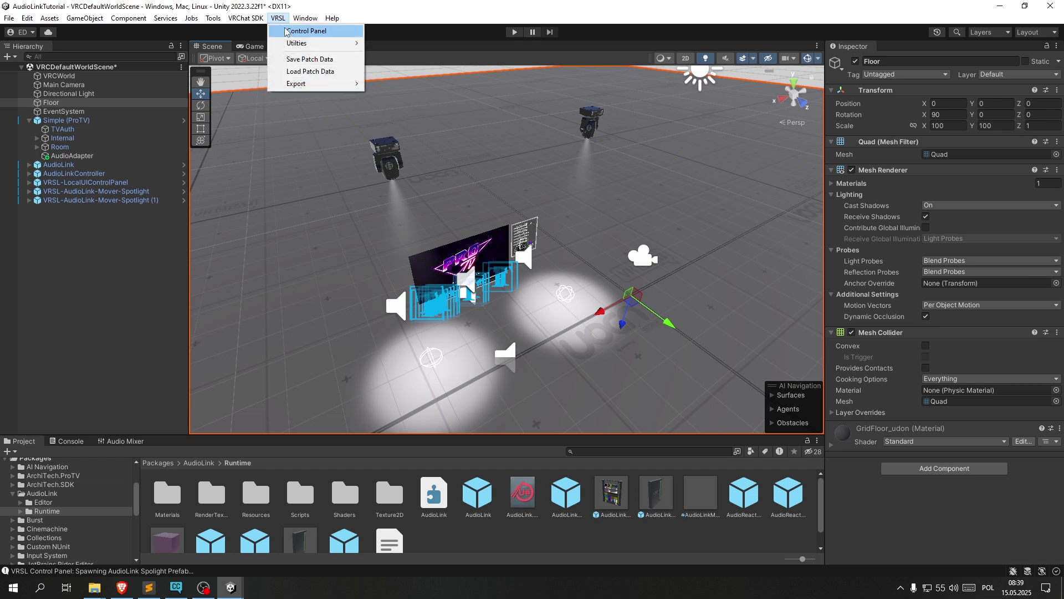
{"action": "left_click", "coordinate": [307, 31]}
{"action": "scroll", "coordinate": [564, 337], "scroll_direction": "down", "scroll_amount": 3}
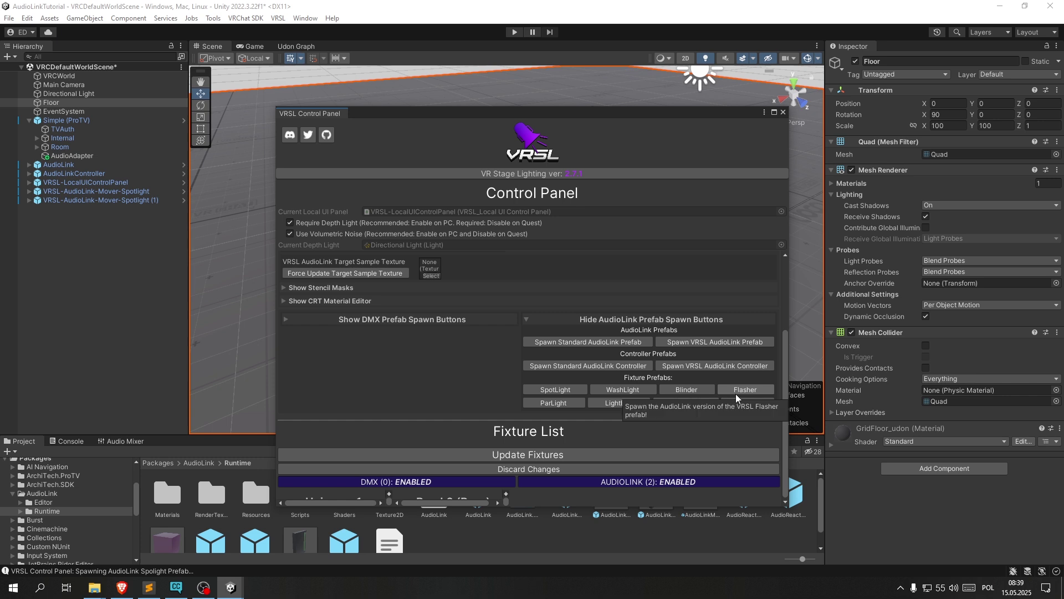
{"action": "left_click_drag", "start_coordinate": [716, 113], "coordinate": [395, 376]}
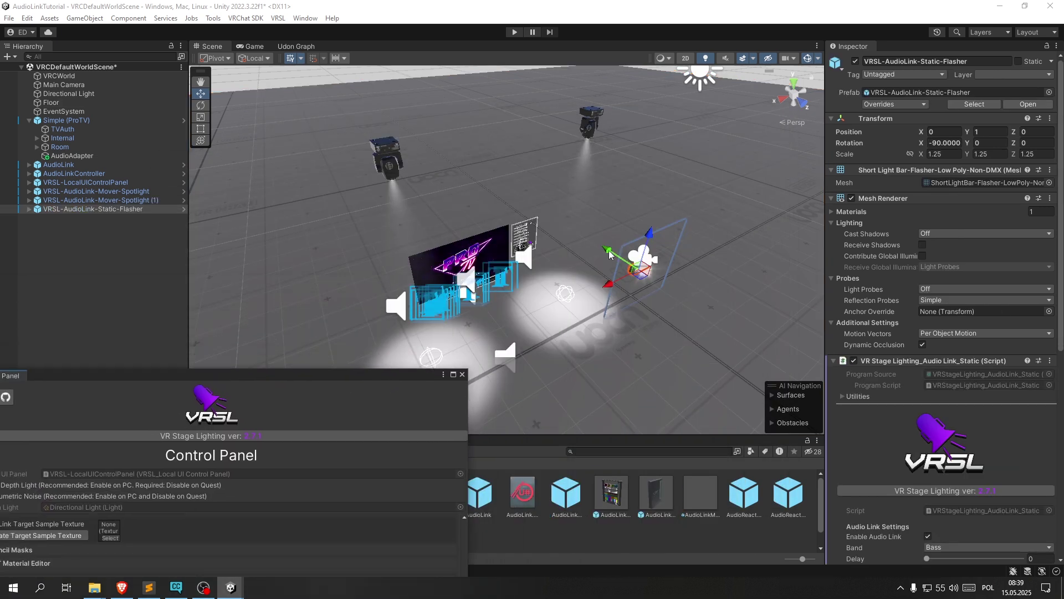
Position the flasher beside the ProTV screen at Y 1.5, Z -3.5, and duplicate it to the opposite side at X 5.75.
{"action": "left_click_drag", "start_coordinate": [609, 255], "coordinate": [529, 217]}
{"action": "left_click_drag", "start_coordinate": [564, 180], "coordinate": [565, 166]}
{"action": "key", "text": "ctrl+d"}
{"action": "left_click_drag", "start_coordinate": [526, 217], "coordinate": [355, 267]}
{"action": "left_click_drag", "start_coordinate": [336, 372], "coordinate": [561, 155]}
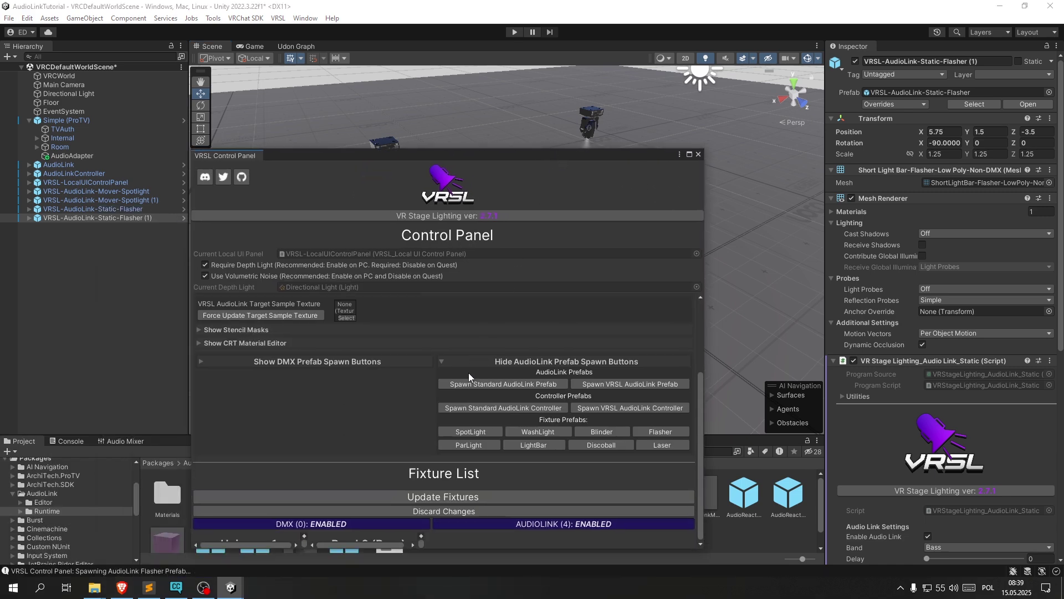
{"action": "left_click", "coordinate": [518, 430]}
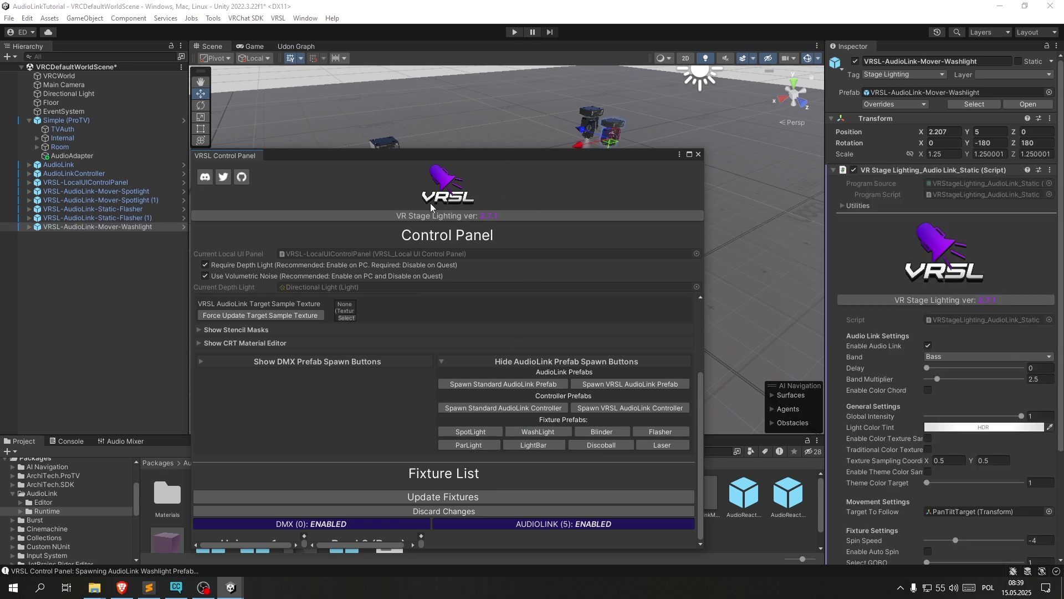
{"action": "key", "text": "ctrl+z"}
Spawn an AudioLink Blinder fixture and position it high behind the spotlights at about X -1.75, Y 4.53, Z -5.3.
{"action": "left_click_drag", "start_coordinate": [530, 160], "coordinate": [385, 361]}
{"action": "left_click", "coordinate": [552, 429]}
{"action": "right_click_drag", "start_coordinate": [555, 191], "coordinate": [602, 131]}
{"action": "left_click_drag", "start_coordinate": [594, 123], "coordinate": [507, 179]}
Duplicate the blinder, place the copy on the opposite side at about X 9, and close the VRSL Control Panel.
{"action": "left_click_drag", "start_coordinate": [540, 223], "coordinate": [397, 251], "text": "alt"}
{"action": "key", "text": "ctrl+d"}
{"action": "left_click_drag", "start_coordinate": [625, 164], "coordinate": [289, 212]}
{"action": "left_click_drag", "start_coordinate": [437, 360], "coordinate": [619, 148]}
{"action": "left_click", "coordinate": [674, 147]}
{"action": "right_click_drag", "start_coordinate": [657, 183], "coordinate": [592, 242]}
{"action": "right_click_drag", "start_coordinate": [452, 227], "coordinate": [452, 241]}
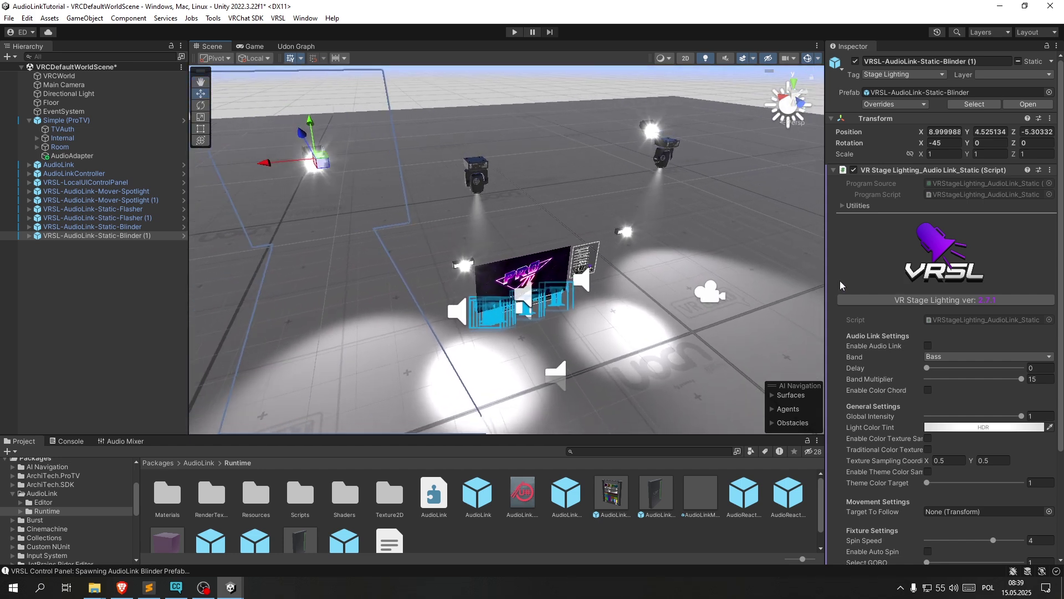
Enable Audio Link on both static blinders and adjust their Delay, using 20 on the duplicated blinder.
{"action": "scroll", "coordinate": [878, 295], "scroll_direction": "down", "scroll_amount": 3}
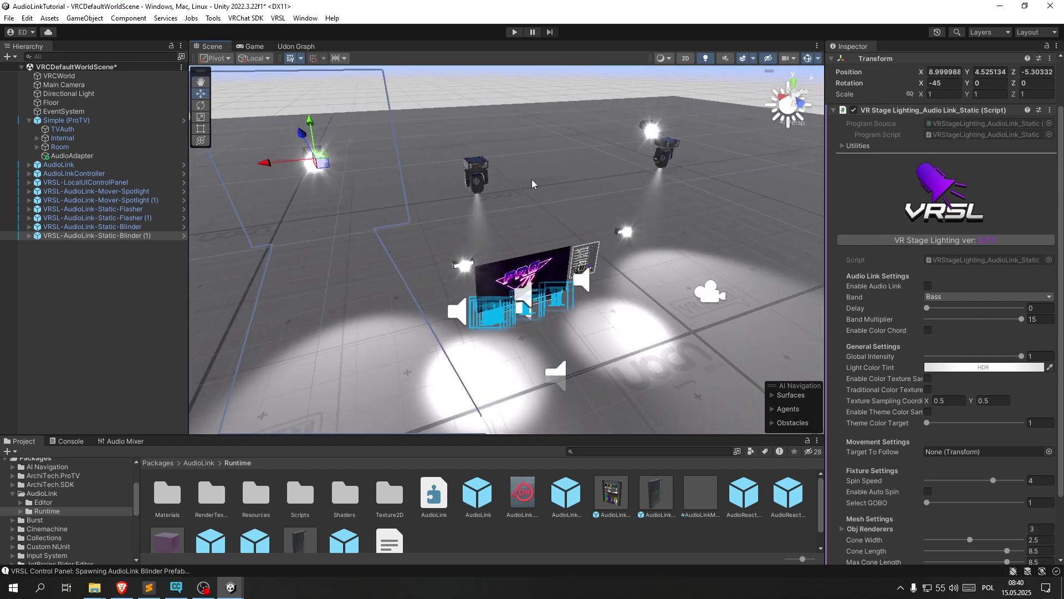
{"action": "right_click_drag", "start_coordinate": [634, 167], "coordinate": [651, 145]}
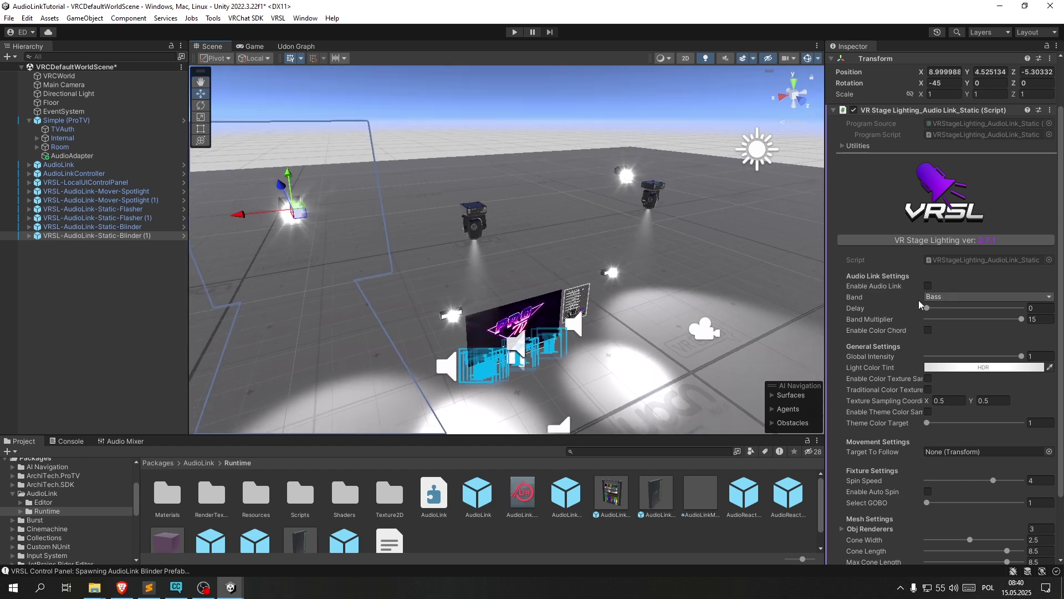
{"action": "left_click", "coordinate": [631, 176]}
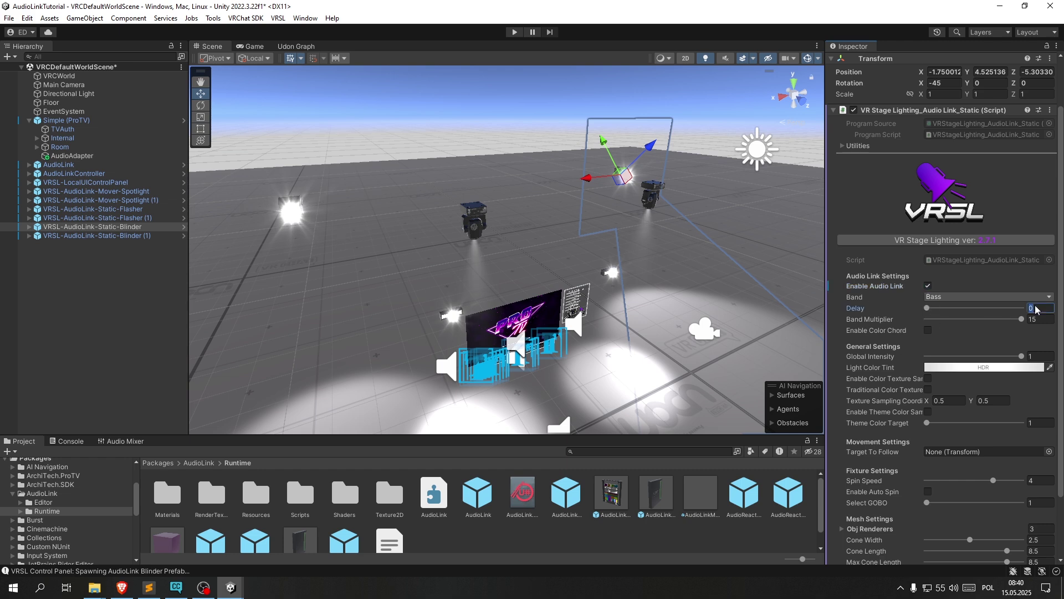
{"action": "left_click", "coordinate": [290, 201]}
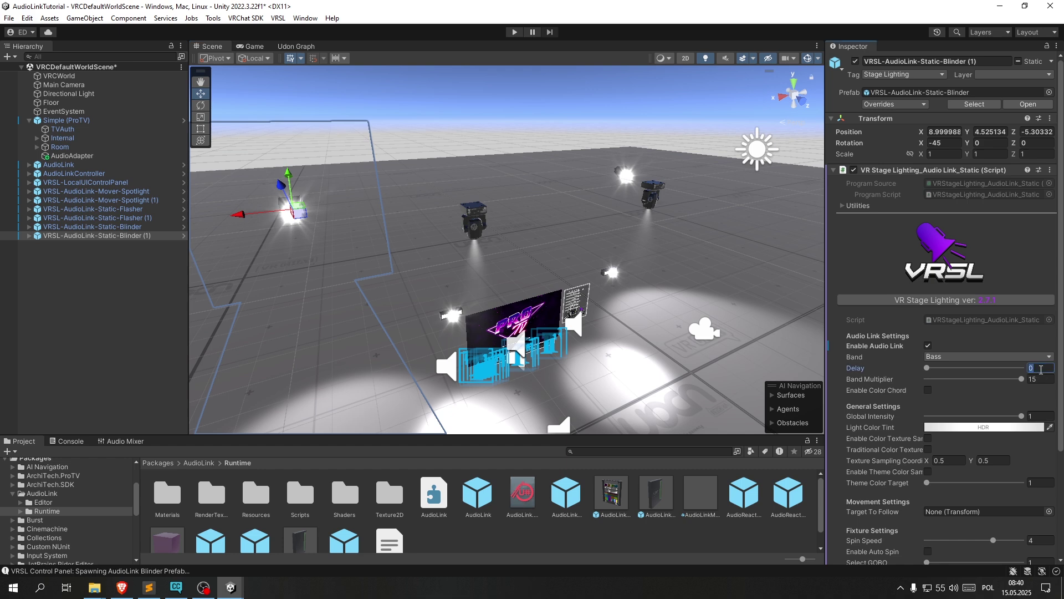
{"action": "scroll", "coordinate": [1015, 406], "scroll_direction": "down", "scroll_amount": 2}
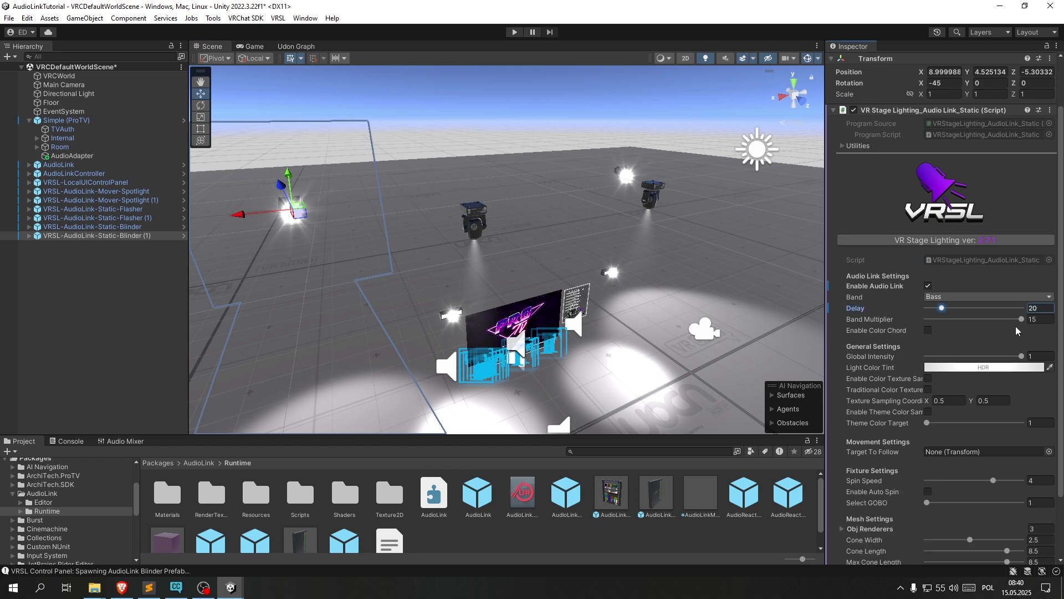
{"action": "scroll", "coordinate": [986, 316], "scroll_direction": "down", "scroll_amount": 2}
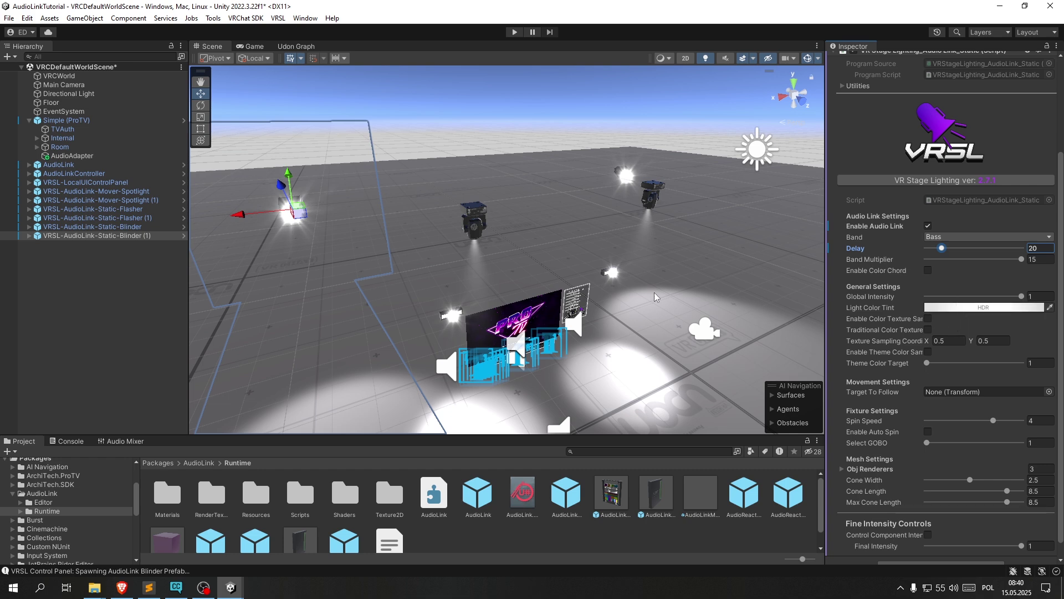
Set the AudioLink Band of both static flashers to Low_Mids.
{"action": "right_click_drag", "start_coordinate": [654, 291], "coordinate": [605, 297]}
{"action": "left_click", "coordinate": [444, 284]}
{"action": "left_click", "coordinate": [443, 284]}
{"action": "right_click_drag", "start_coordinate": [444, 284], "coordinate": [575, 252]}
{"action": "left_click", "coordinate": [448, 259]}
{"action": "left_click", "coordinate": [542, 263], "text": "shift"}
{"action": "key", "text": "s"}
{"action": "left_click_drag", "start_coordinate": [589, 283], "coordinate": [546, 282]}
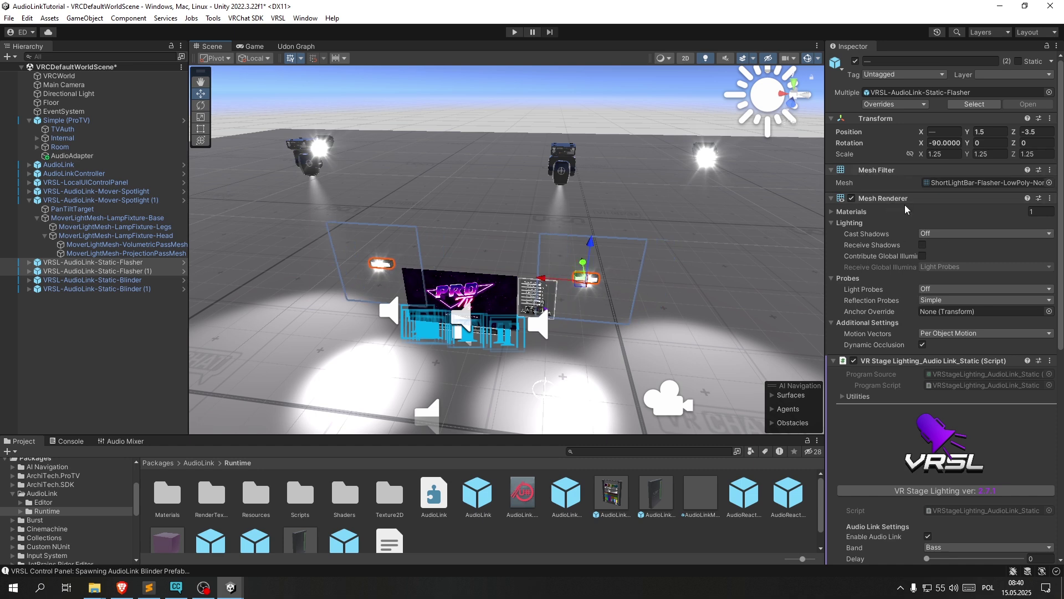
{"action": "scroll", "coordinate": [930, 288], "scroll_direction": "down", "scroll_amount": 5}
{"action": "left_click", "coordinate": [948, 249]}
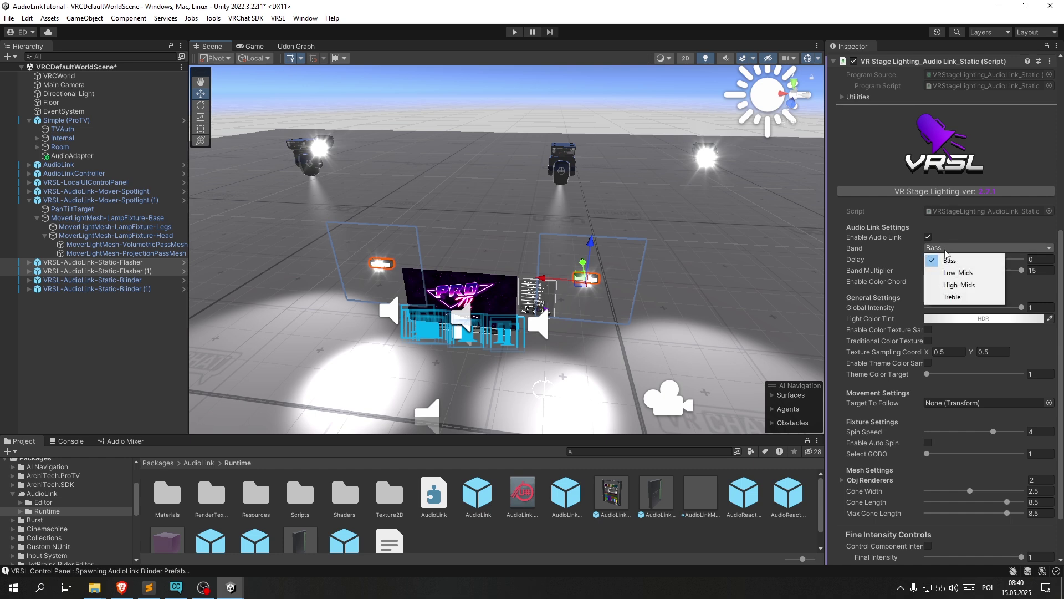
{"action": "left_click", "coordinate": [946, 271]}
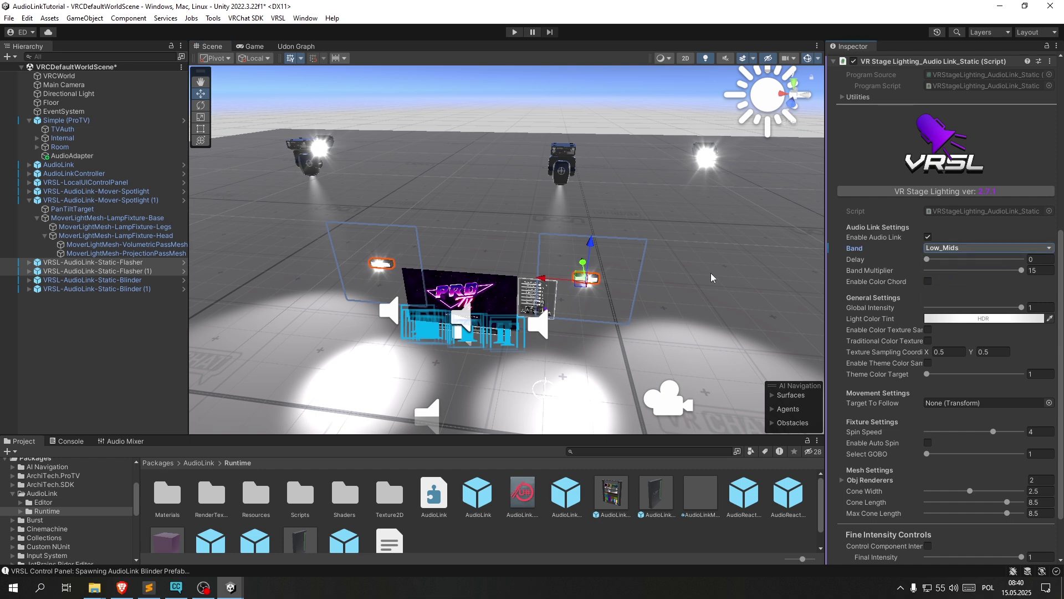
Set the AudioLink Band of both mover spotlights to High_Mids and deselect them.
{"action": "left_click", "coordinate": [572, 153]}
{"action": "left_click", "coordinate": [311, 155]}
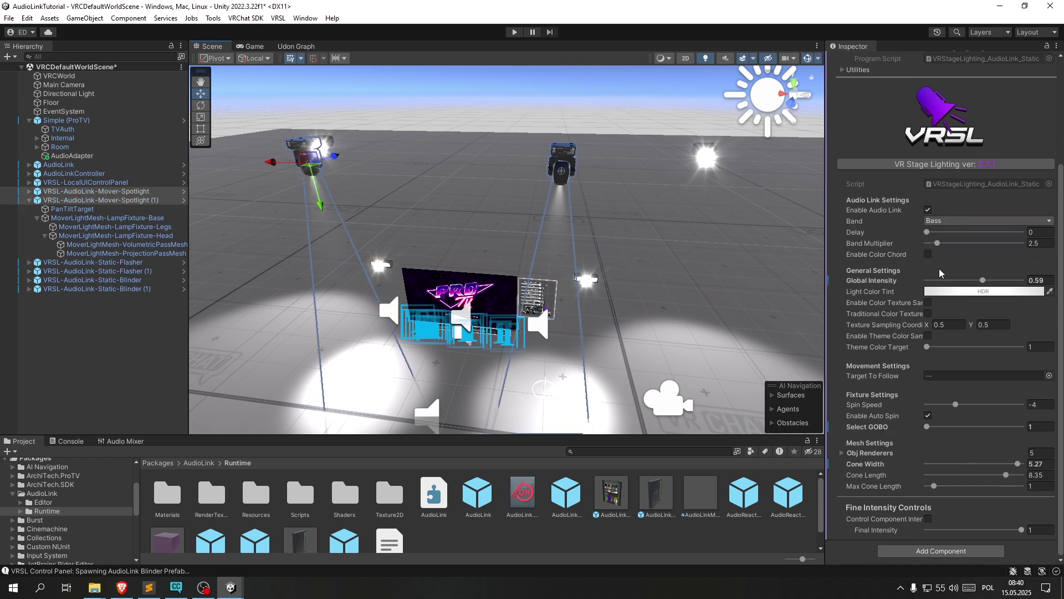
{"action": "left_click", "coordinate": [952, 222]}
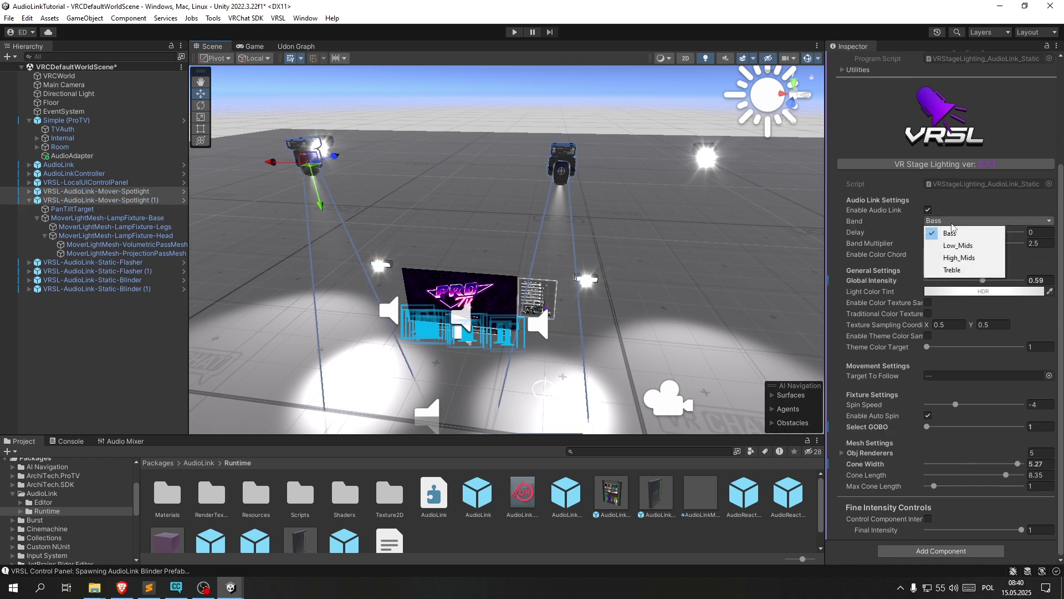
{"action": "left_click", "coordinate": [963, 257]}
{"action": "left_click", "coordinate": [591, 281]}
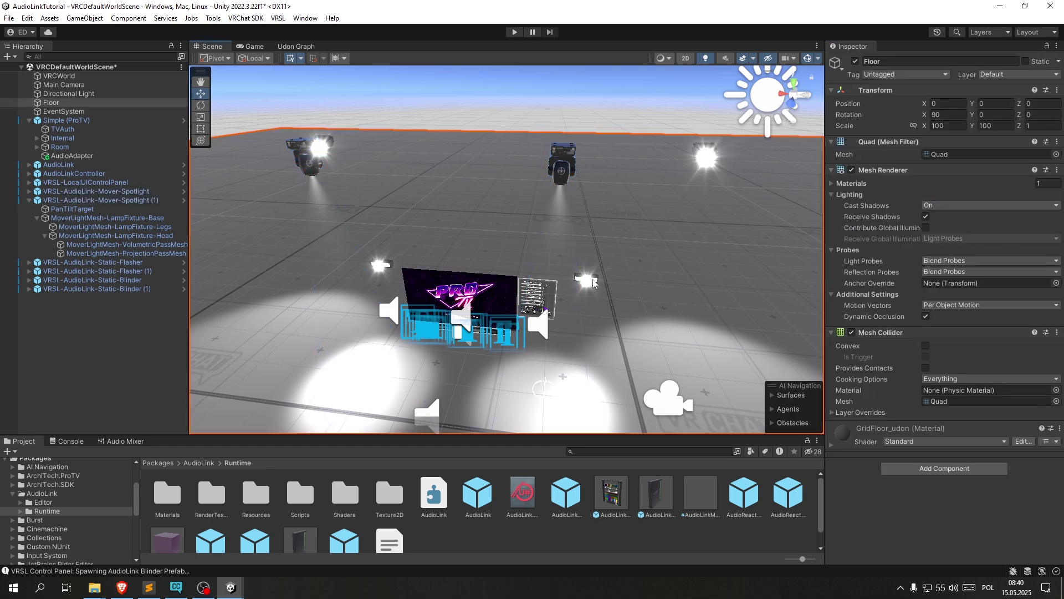
Collapse the Simple (ProTV) hierarchy and move VRSL-LocalUIControlPanel sideways away from the ProTV screen, past the neighbouring flasher.
{"action": "right_click_drag", "start_coordinate": [554, 188], "coordinate": [717, 258]}
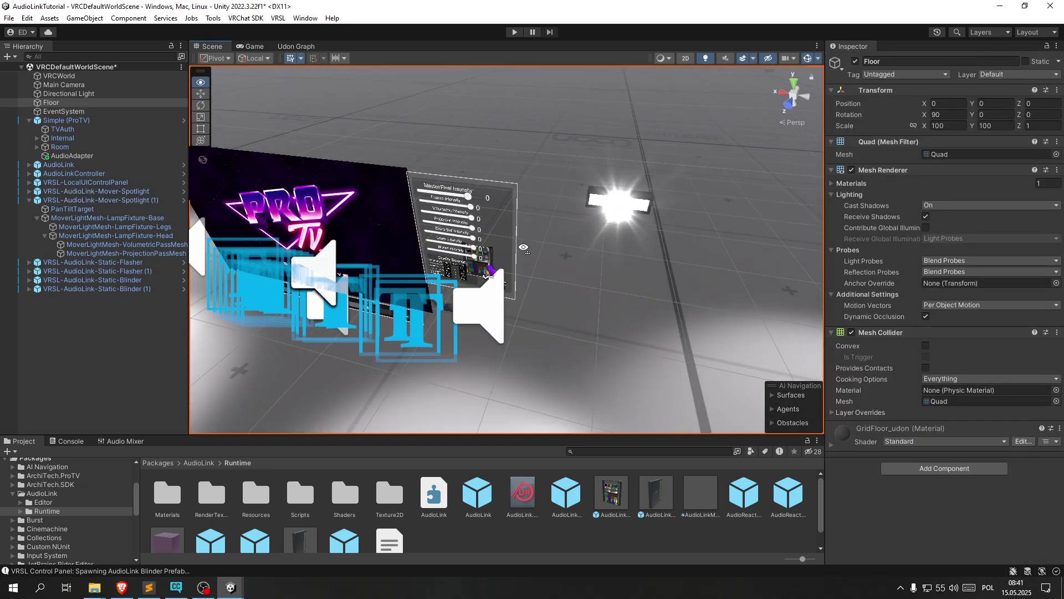
{"action": "left_click", "coordinate": [564, 244]}
{"action": "left_click", "coordinate": [29, 121]}
{"action": "left_click", "coordinate": [84, 147]}
{"action": "right_click_drag", "start_coordinate": [281, 179], "coordinate": [322, 183]}
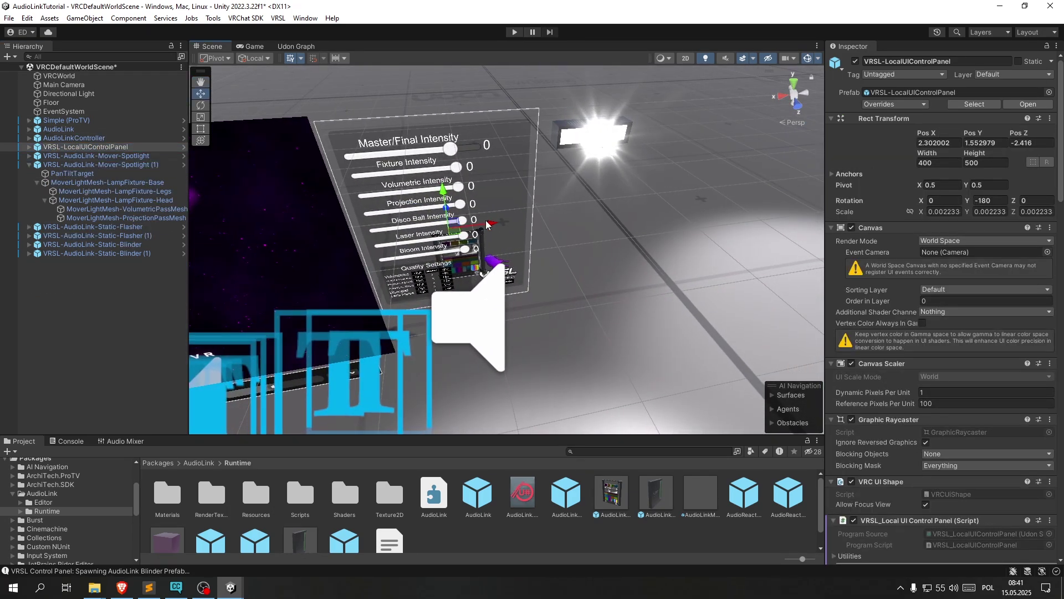
{"action": "left_click_drag", "start_coordinate": [491, 223], "coordinate": [810, 191]}
{"action": "right_click_drag", "start_coordinate": [443, 194], "coordinate": [552, 211]}
{"action": "left_click_drag", "start_coordinate": [539, 215], "coordinate": [630, 221]}
Move the duplicated static blinder farther outward to about X 10.
{"action": "right_click_drag", "start_coordinate": [598, 227], "coordinate": [388, 135]}
{"action": "key", "text": "w"}
{"action": "key", "text": "s"}
{"action": "left_click", "coordinate": [383, 134]}
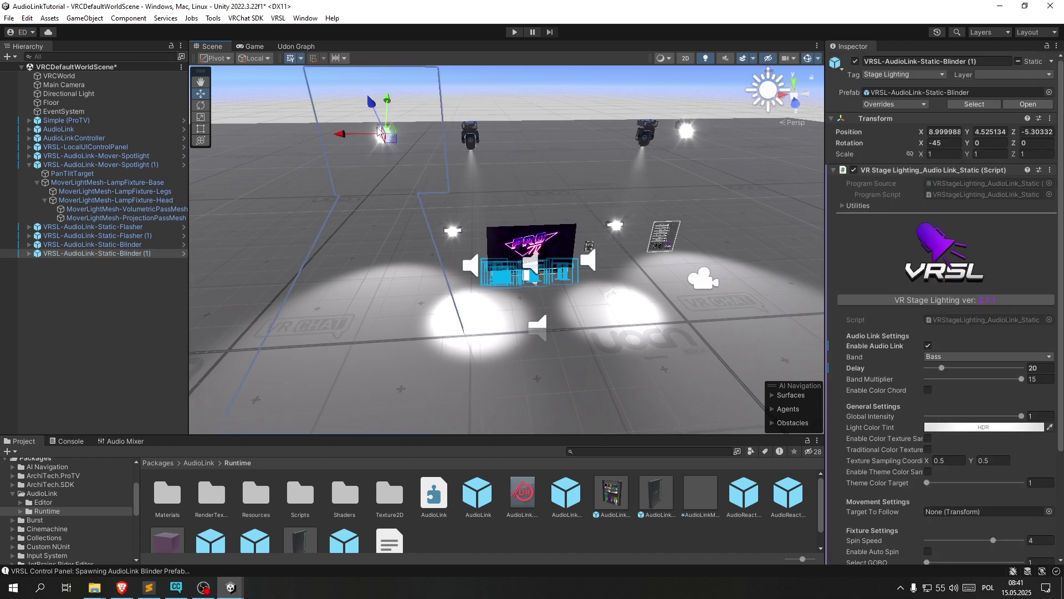
{"action": "left_click_drag", "start_coordinate": [361, 139], "coordinate": [319, 139]}
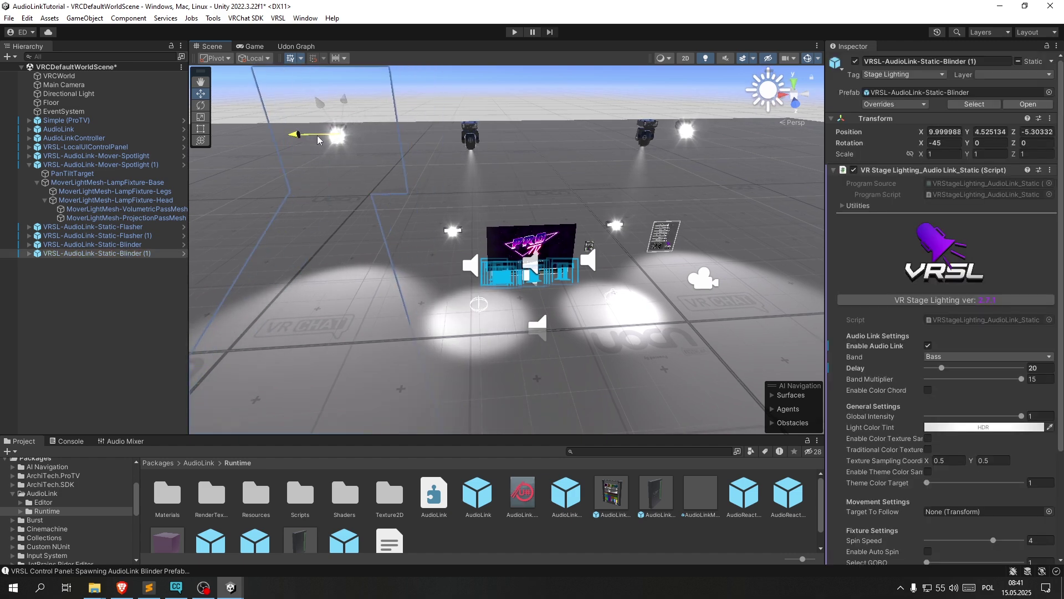
Set the duplicated static blinder's Light Color Tint to saturated red.
{"action": "right_click_drag", "start_coordinate": [436, 168], "coordinate": [467, 157]}
{"action": "scroll", "coordinate": [975, 294], "scroll_direction": "down", "scroll_amount": 3}
{"action": "left_click", "coordinate": [983, 337]}
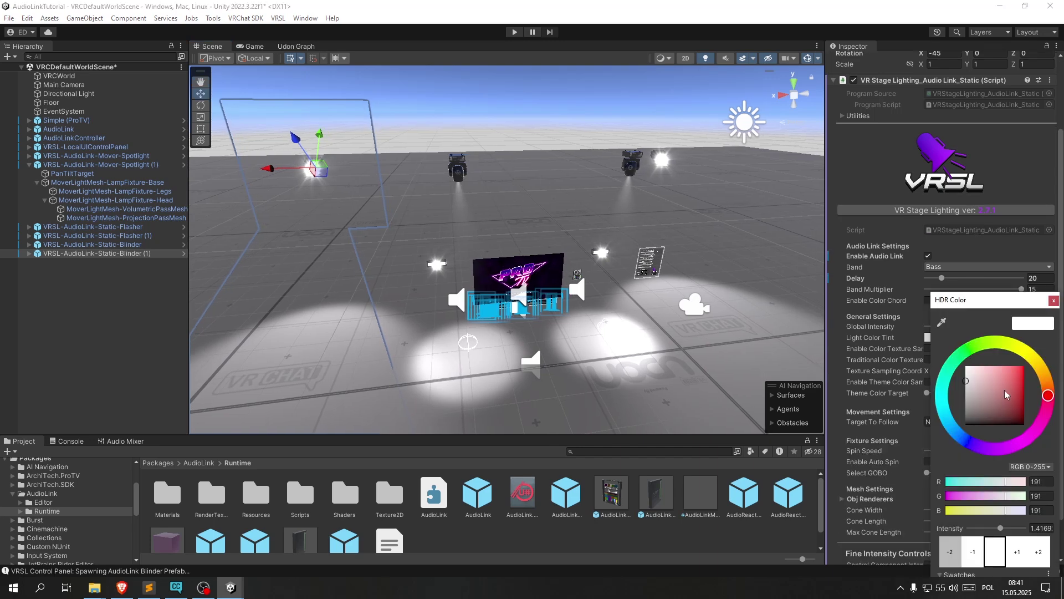
{"action": "left_click_drag", "start_coordinate": [1008, 393], "coordinate": [1047, 322]}
{"action": "left_click", "coordinate": [1052, 301]}
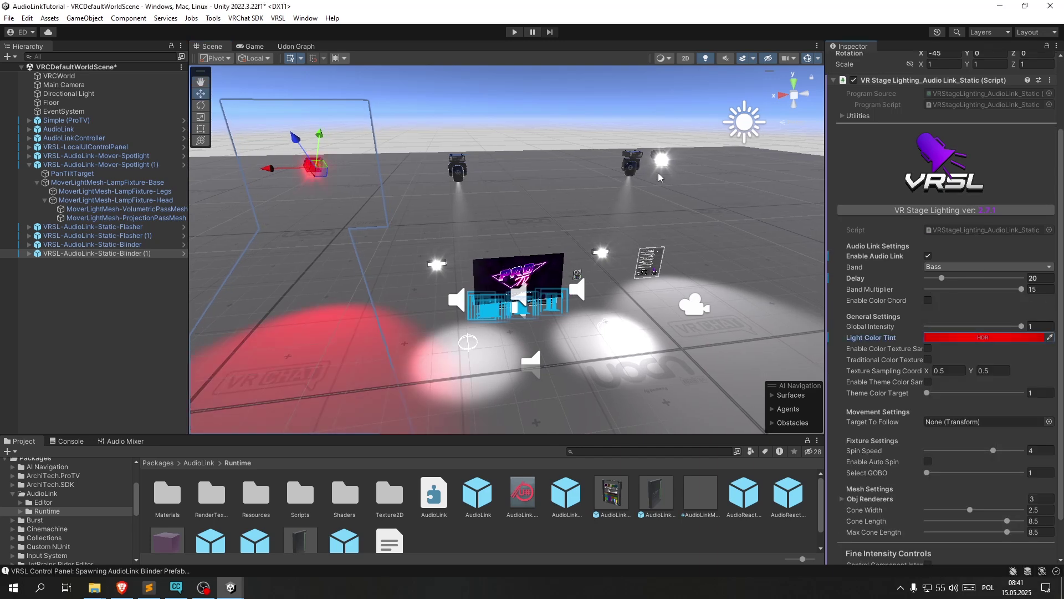
Set the original static blinder's Light Color Tint to saturated red to match its copy.
{"action": "left_click", "coordinate": [664, 150]}
{"action": "left_click", "coordinate": [663, 156]}
{"action": "left_click", "coordinate": [987, 428]}
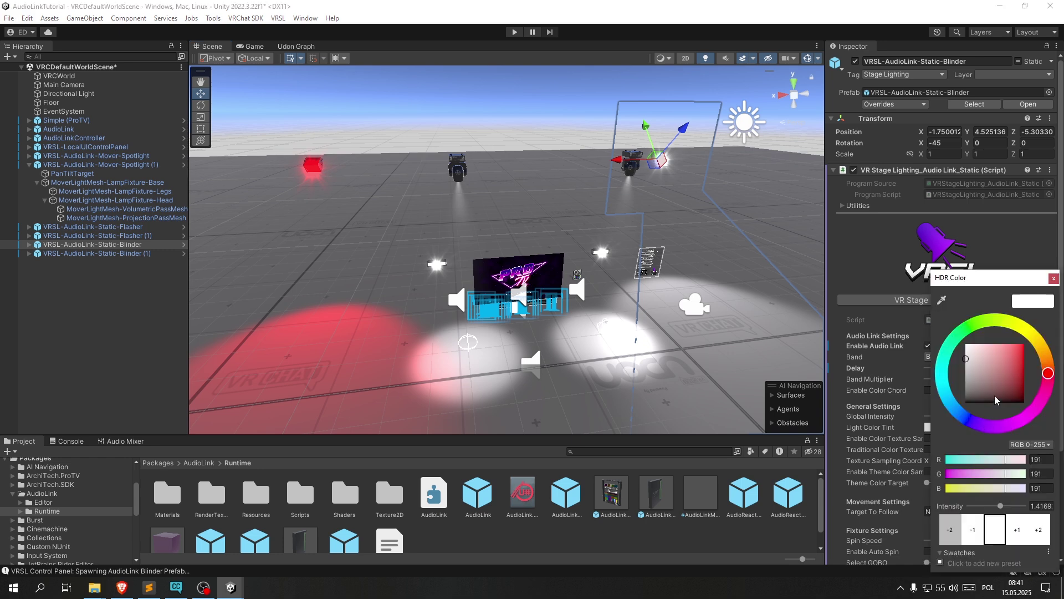
{"action": "left_click_drag", "start_coordinate": [999, 386], "coordinate": [1040, 301]}
{"action": "left_click", "coordinate": [1054, 275]}
Select both static flashers, widen the Inspector slightly, and enable Theme Color Sampling with Theme Color Target 1.
{"action": "right_click_drag", "start_coordinate": [487, 189], "coordinate": [433, 219]}
{"action": "key", "text": "d"}
{"action": "left_click", "coordinate": [382, 108]}
{"action": "key", "text": "d"}
{"action": "key", "text": "w"}
{"action": "left_click", "coordinate": [442, 245]}
{"action": "left_click", "coordinate": [675, 280], "text": "shift"}
{"action": "right_click_drag", "start_coordinate": [676, 280], "coordinate": [714, 283]}
{"action": "scroll", "coordinate": [908, 309], "scroll_direction": "down", "scroll_amount": 4}
{"action": "right_click_drag", "start_coordinate": [611, 285], "coordinate": [502, 186]}
{"action": "key", "text": "w"}
{"action": "key", "text": "s"}
{"action": "scroll", "coordinate": [887, 285], "scroll_direction": "down", "scroll_amount": 4}
{"action": "right_click_drag", "start_coordinate": [672, 244], "coordinate": [685, 228]}
{"action": "scroll", "coordinate": [908, 317], "scroll_direction": "down", "scroll_amount": 2}
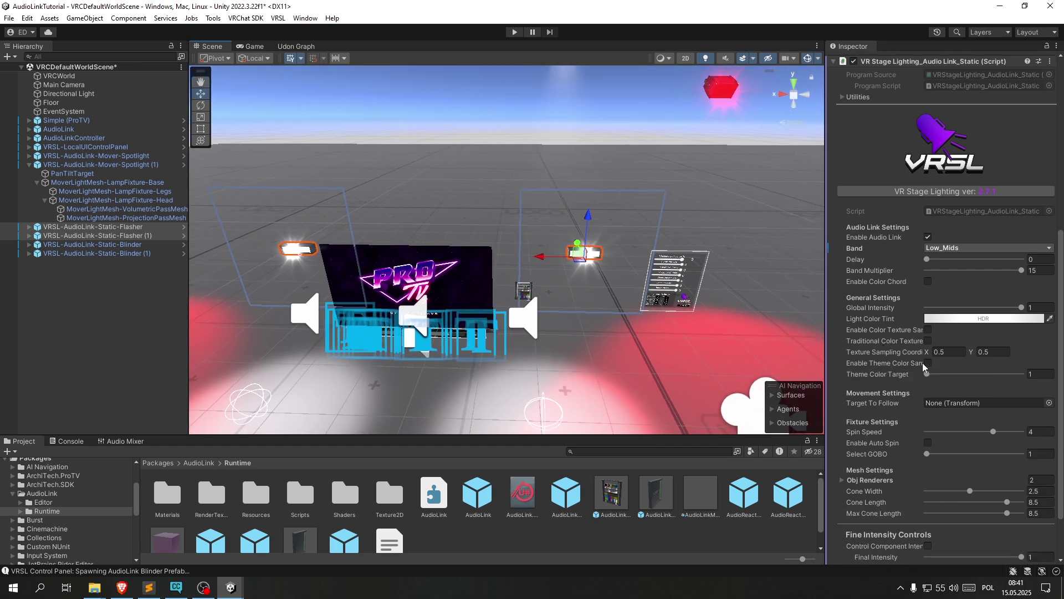
{"action": "left_click_drag", "start_coordinate": [830, 371], "coordinate": [816, 372]}
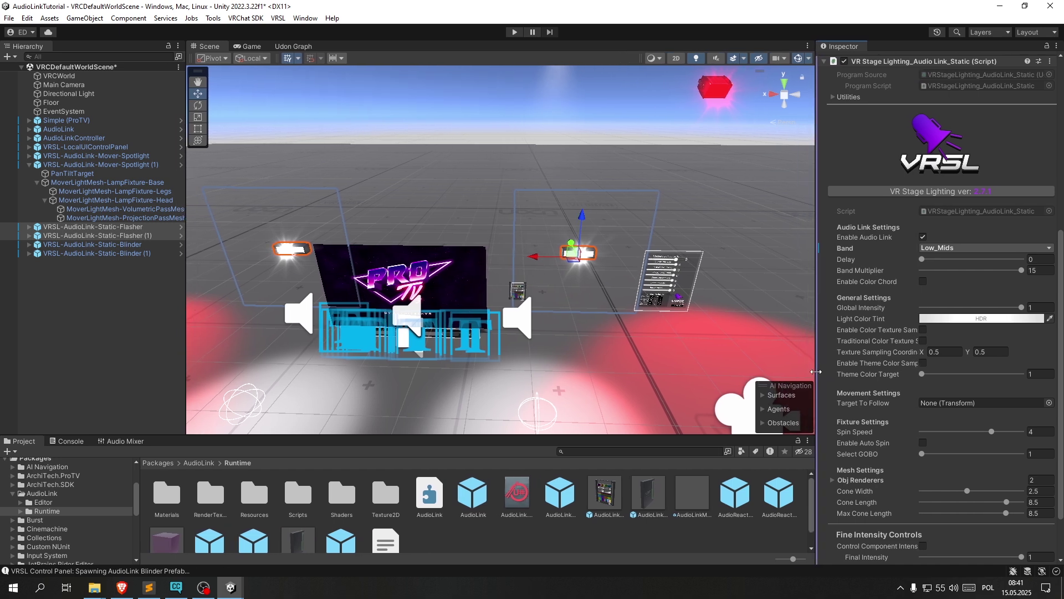
{"action": "left_click", "coordinate": [924, 363]}
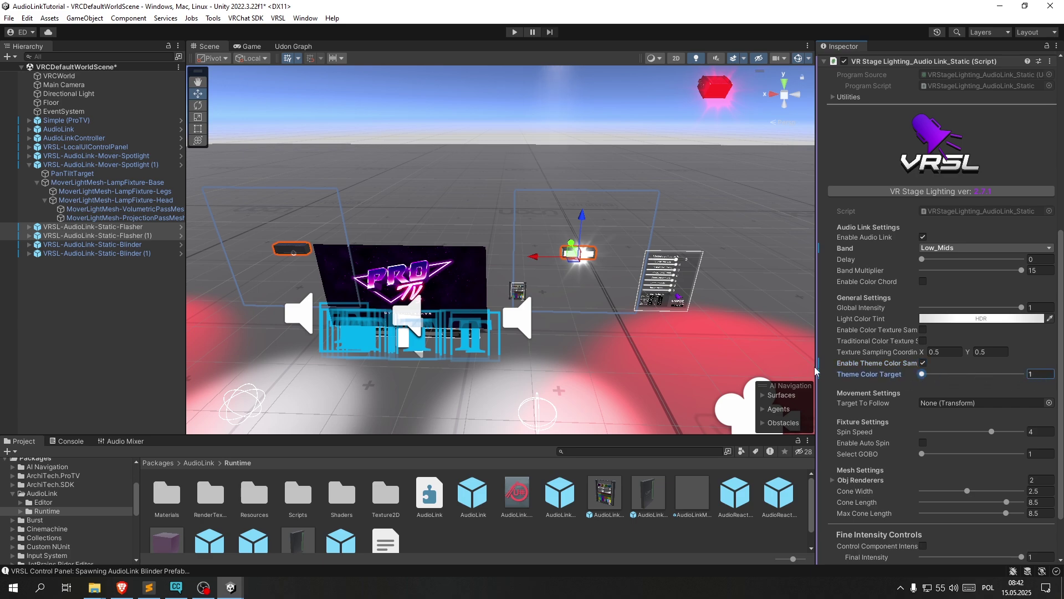
Examine the four theme color swatches on the AudioLink controller up close, and return to the full stage.
{"action": "key", "text": "w"}
{"action": "right_click_drag", "start_coordinate": [767, 359], "coordinate": [437, 256]}
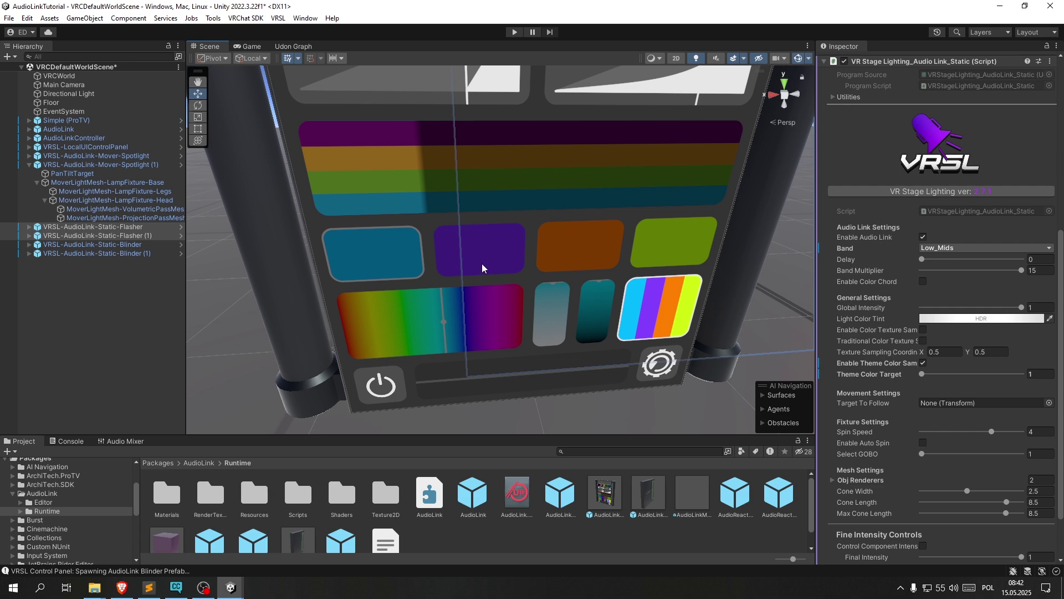
{"action": "scroll", "coordinate": [407, 244], "scroll_direction": "down", "scroll_amount": 5}
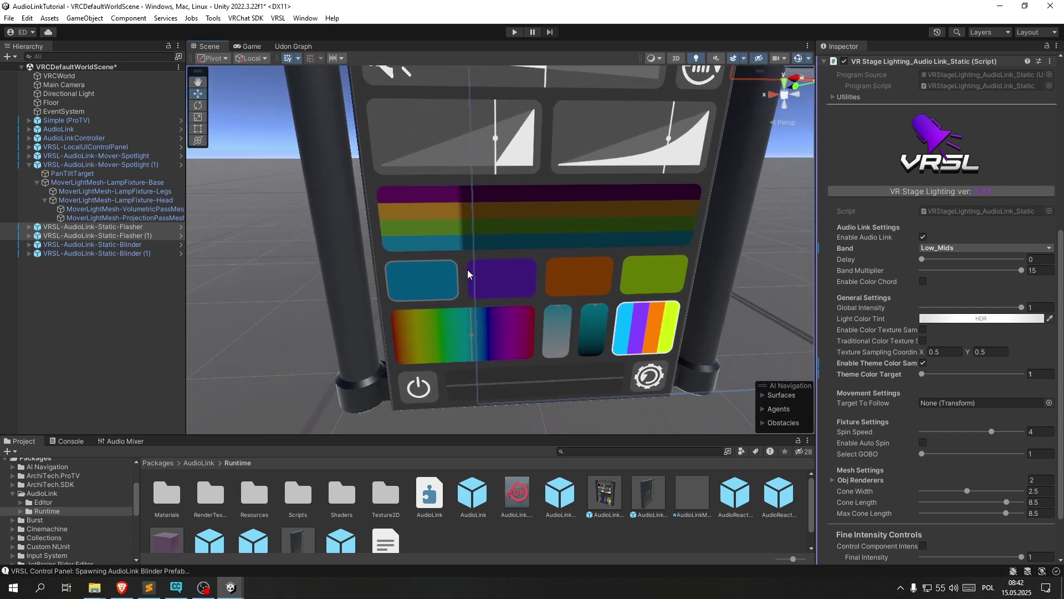
{"action": "key", "text": "s"}
{"action": "right_click_drag", "start_coordinate": [663, 270], "coordinate": [638, 284]}
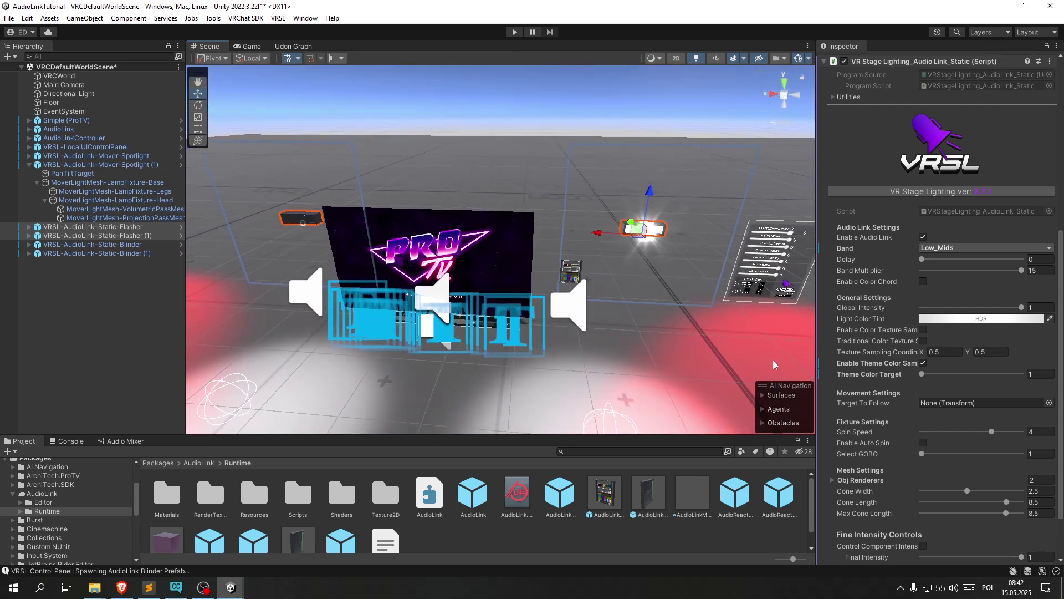
Check the theme color settings on both static flashers and view them together with the lights around the stage.
{"action": "left_click", "coordinate": [639, 243]}
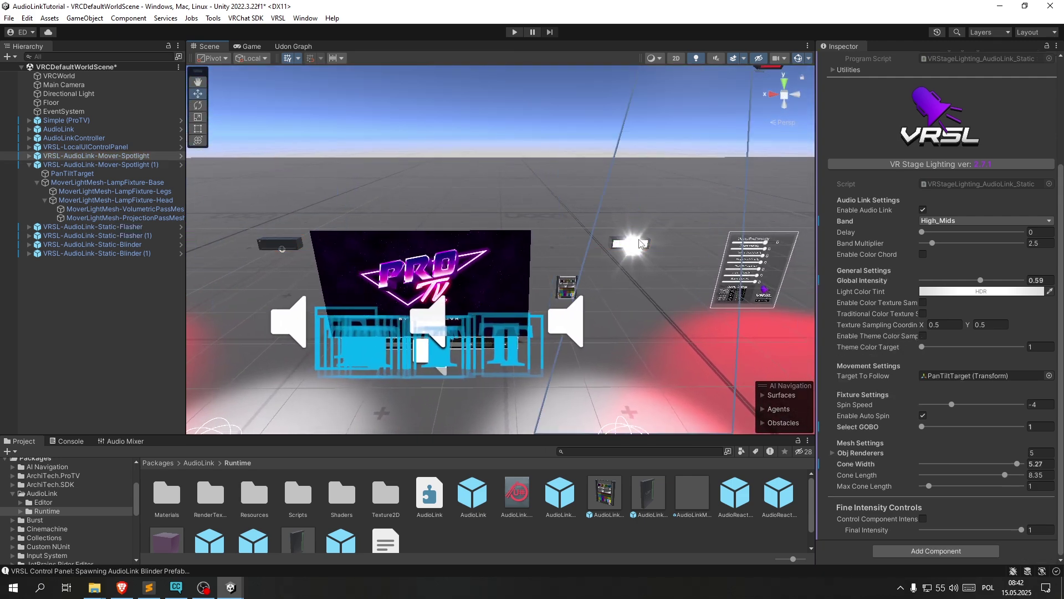
{"action": "left_click", "coordinate": [281, 241]}
{"action": "key", "text": "w"}
{"action": "right_click_drag", "start_coordinate": [338, 254], "coordinate": [518, 250]}
{"action": "scroll", "coordinate": [822, 346], "scroll_direction": "down", "scroll_amount": 5}
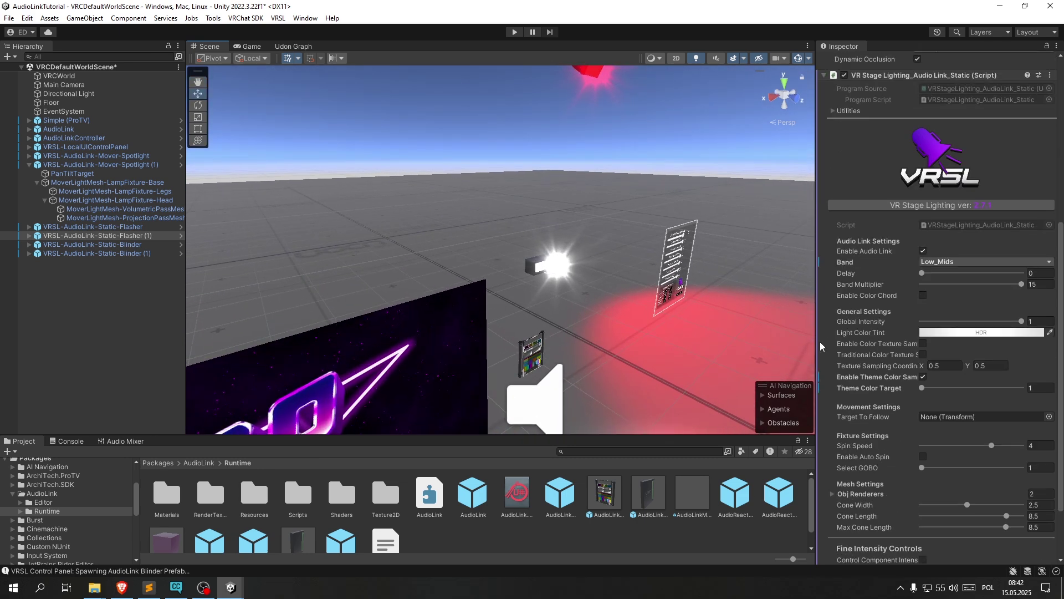
{"action": "left_click", "coordinate": [546, 267]}
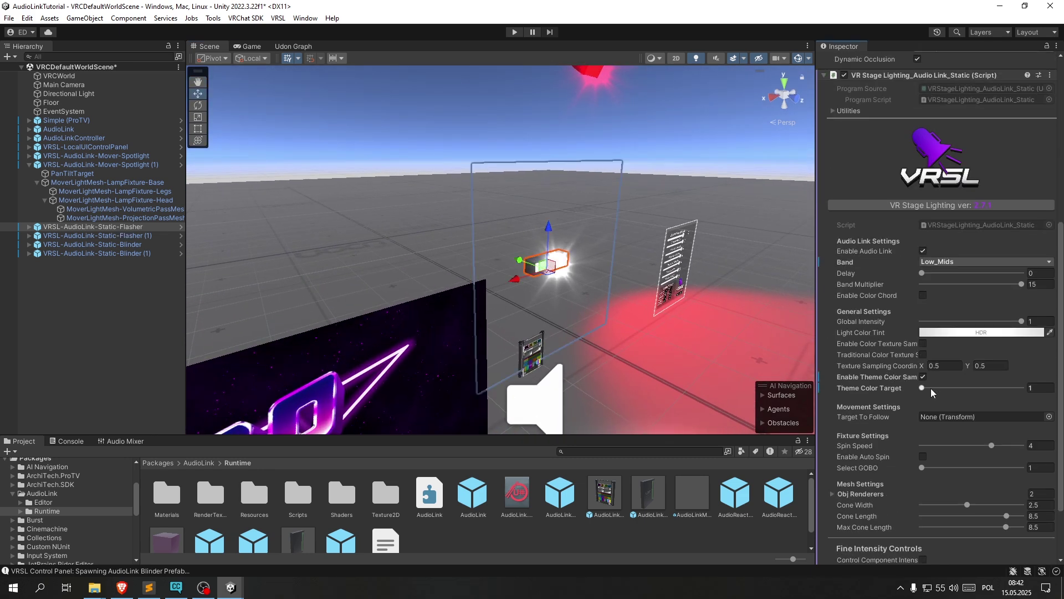
{"action": "left_click", "coordinate": [923, 381]}
{"action": "key", "text": "s"}
{"action": "right_click_drag", "start_coordinate": [658, 342], "coordinate": [614, 375]}
{"action": "key", "text": "w"}
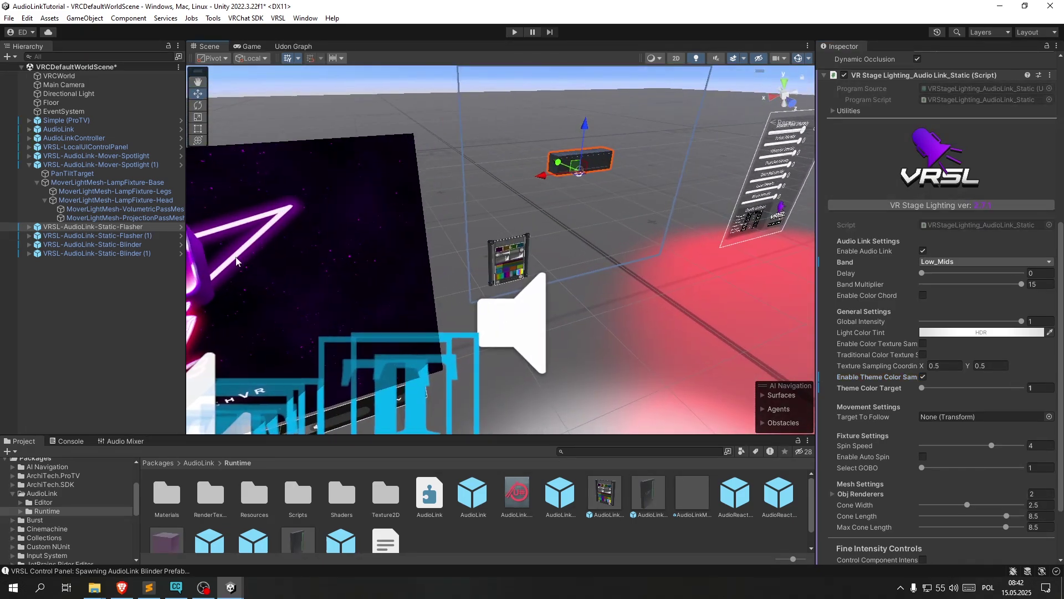
Collapse the second mover spotlight's hierarchy, expand AudioLinkController down to its body, and select and frame ThemeColorController.
{"action": "left_click", "coordinate": [29, 165]}
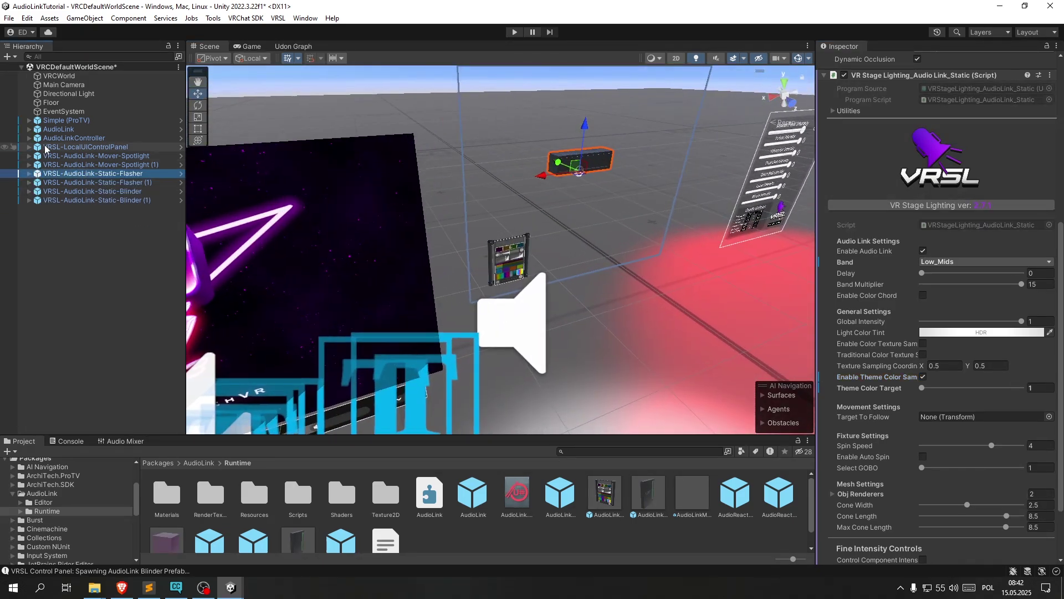
{"action": "left_click", "coordinate": [74, 138]}
{"action": "right_click_drag", "start_coordinate": [499, 257], "coordinate": [507, 256]}
{"action": "key", "text": "w"}
{"action": "left_click", "coordinate": [29, 138]}
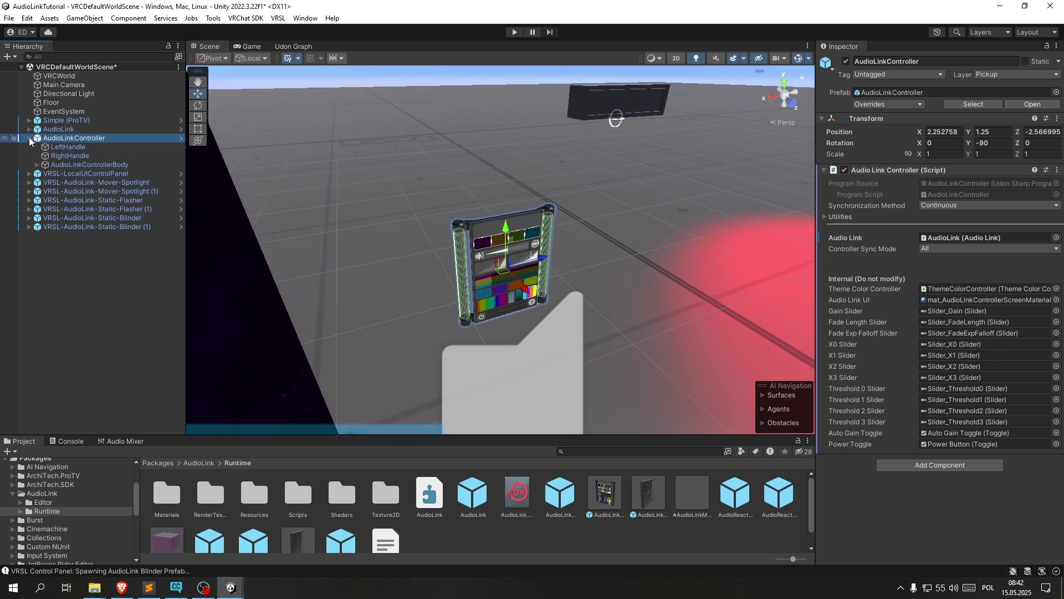
{"action": "left_click", "coordinate": [37, 164]}
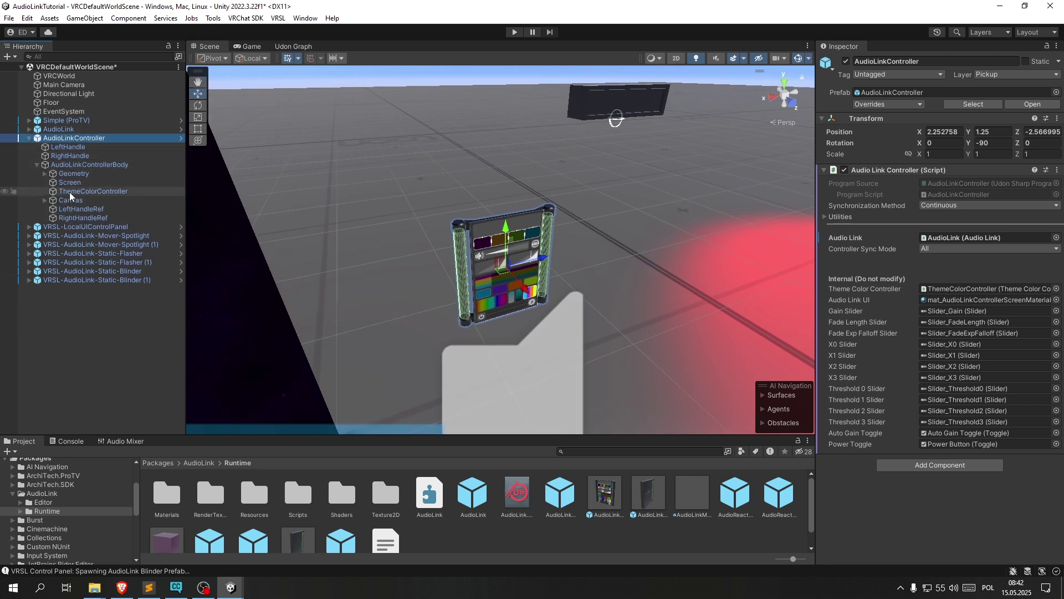
{"action": "left_click", "coordinate": [94, 192]}
{"action": "key", "text": "f"}
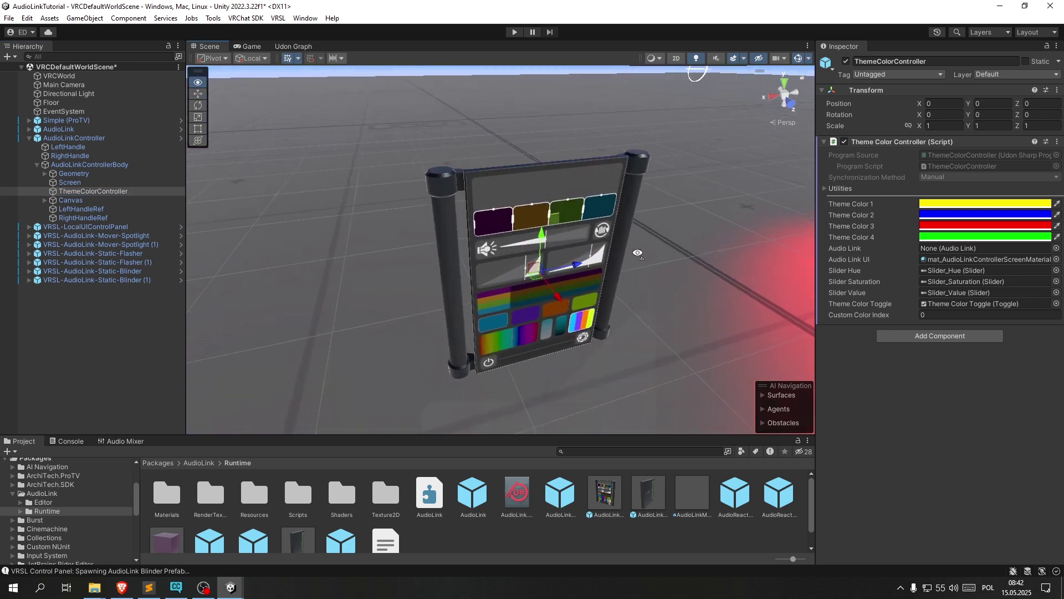
Change Theme Color 1 of the ThemeColorController to bright green.
{"action": "left_click", "coordinate": [940, 204]}
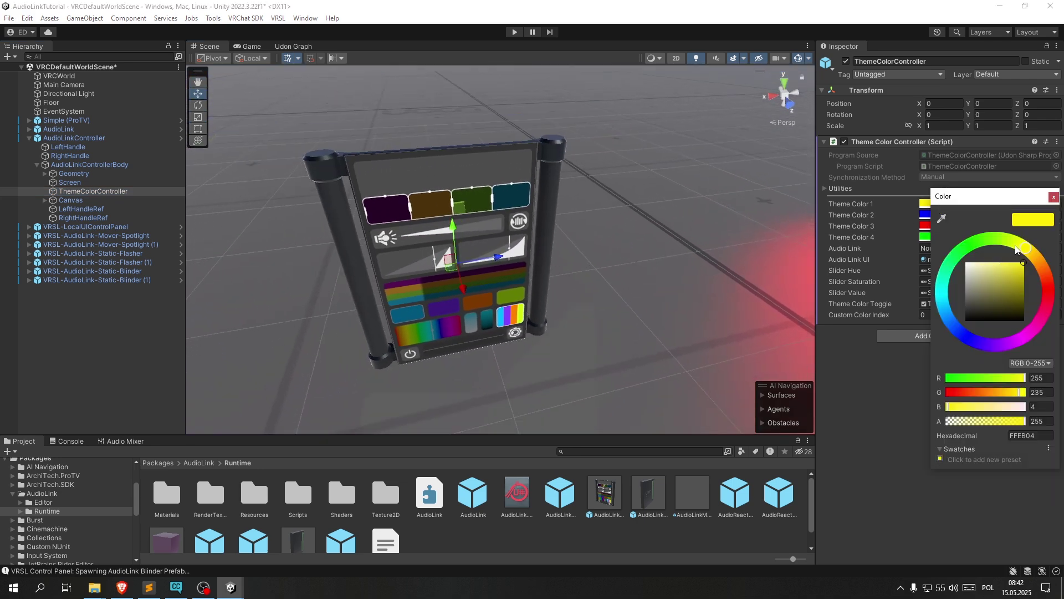
{"action": "left_click_drag", "start_coordinate": [1018, 246], "coordinate": [915, 237]}
{"action": "left_click", "coordinate": [1054, 197]}
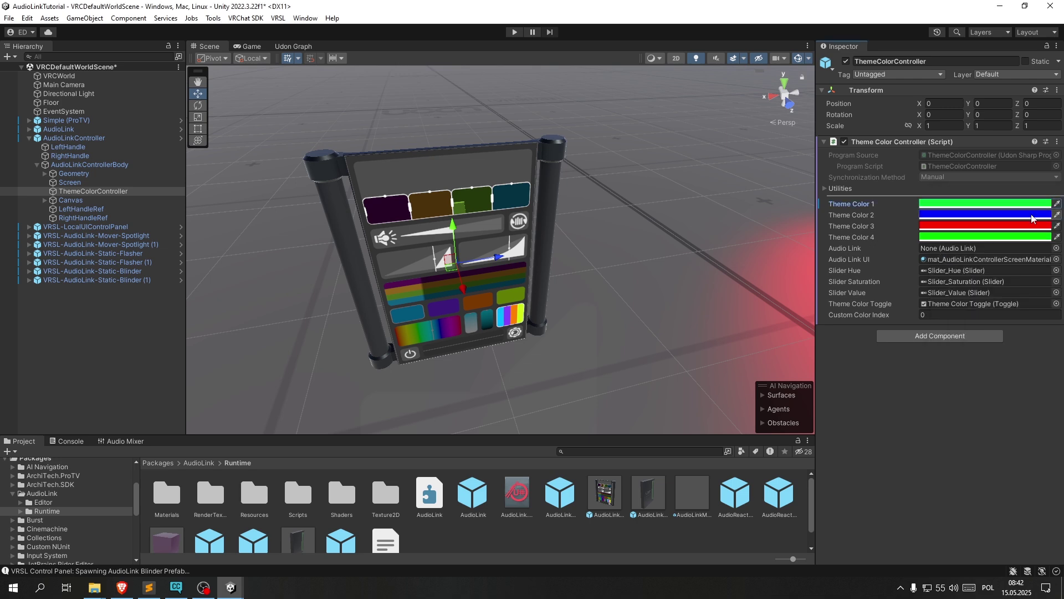
Return to the full stage, start play mode, and agree to exit it and import the missing VideoPlayerShim tool.
{"action": "right_click_drag", "start_coordinate": [560, 294], "coordinate": [480, 167]}
{"action": "key", "text": "w"}
{"action": "key", "text": "s"}
{"action": "key", "text": "s"}
{"action": "left_click", "coordinate": [460, 106]}
{"action": "right_click_drag", "start_coordinate": [460, 106], "coordinate": [417, 107]}
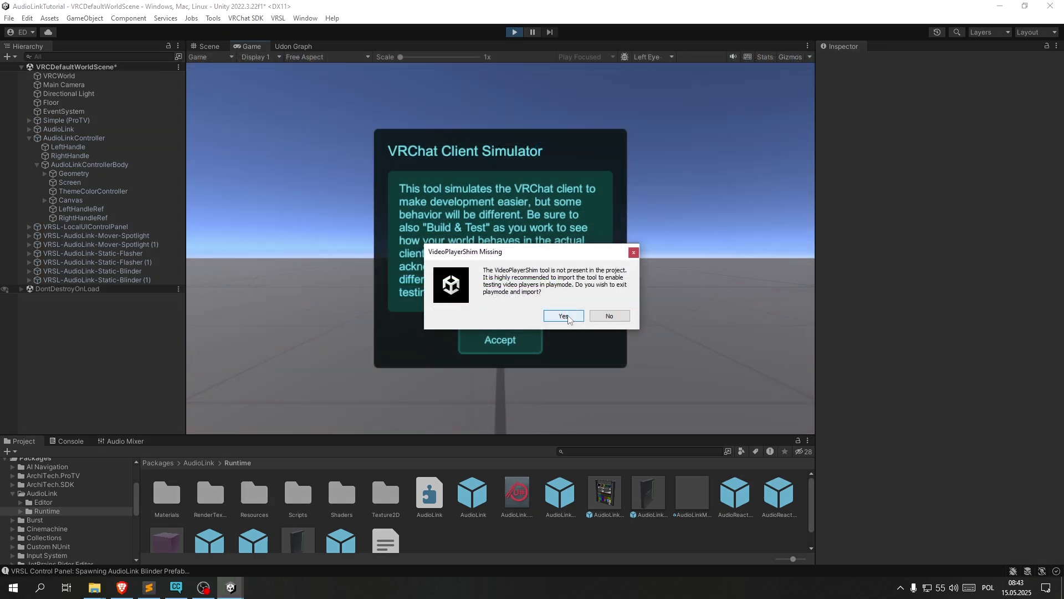
{"action": "left_click", "coordinate": [558, 317]}
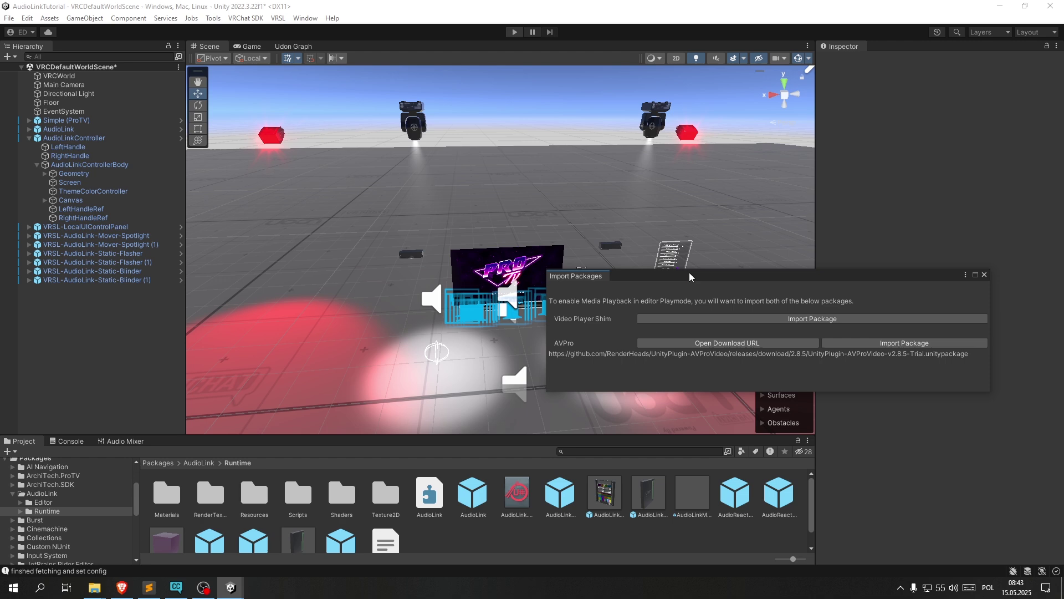
Import the Video Player Shim and the AVPro trial package, and close the import window.
{"action": "left_click_drag", "start_coordinate": [689, 272], "coordinate": [470, 234]}
{"action": "left_click", "coordinate": [513, 279]}
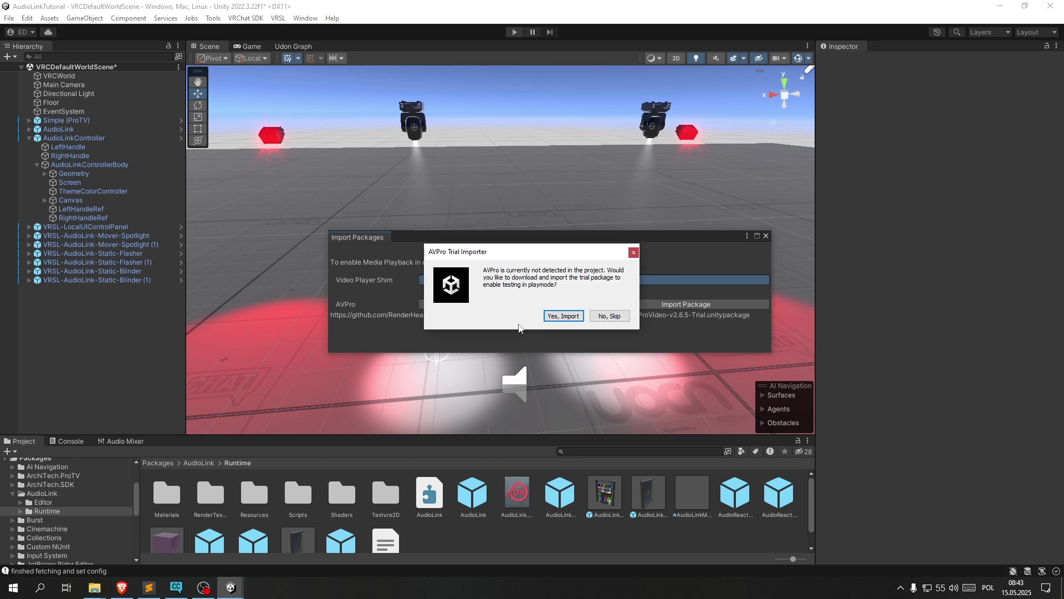
{"action": "left_click", "coordinate": [563, 316]}
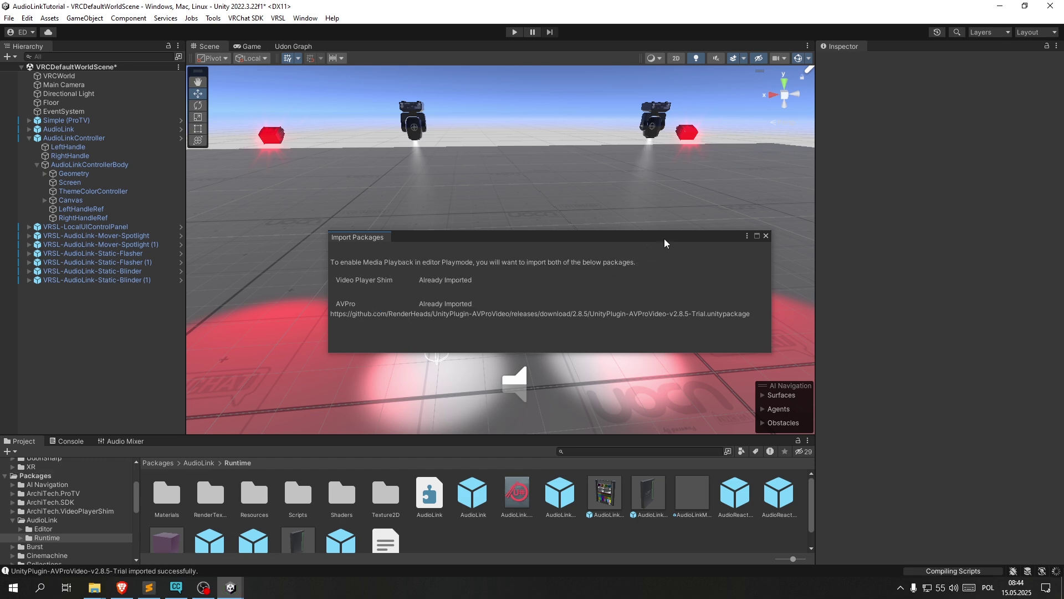
{"action": "left_click", "coordinate": [766, 236]}
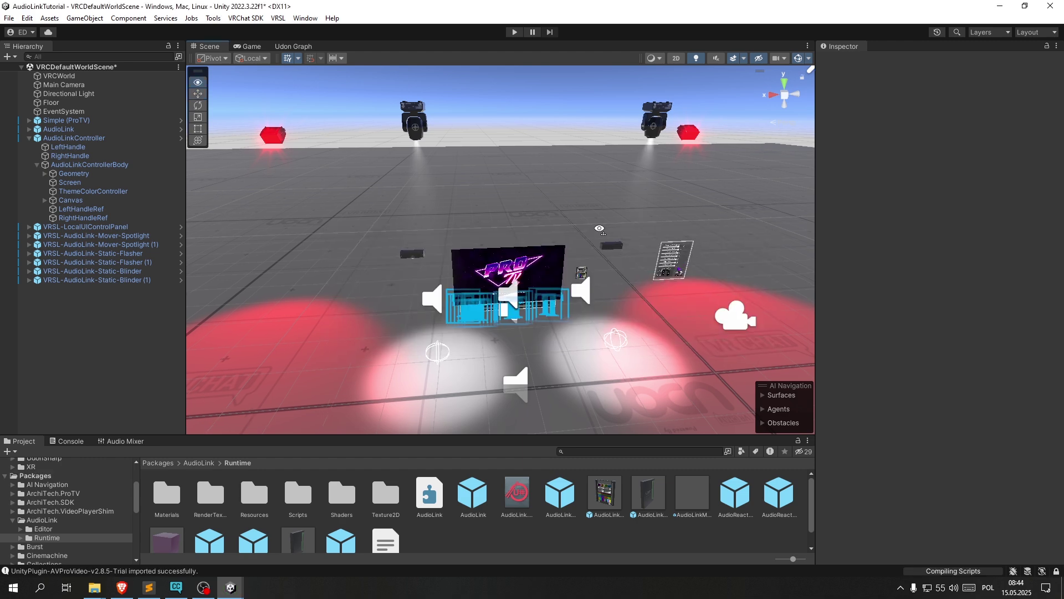
Start play mode, accept the VRChat Client Simulator notice, and walk up to the AudioLink controller beside the TV.
{"action": "left_click", "coordinate": [516, 34]}
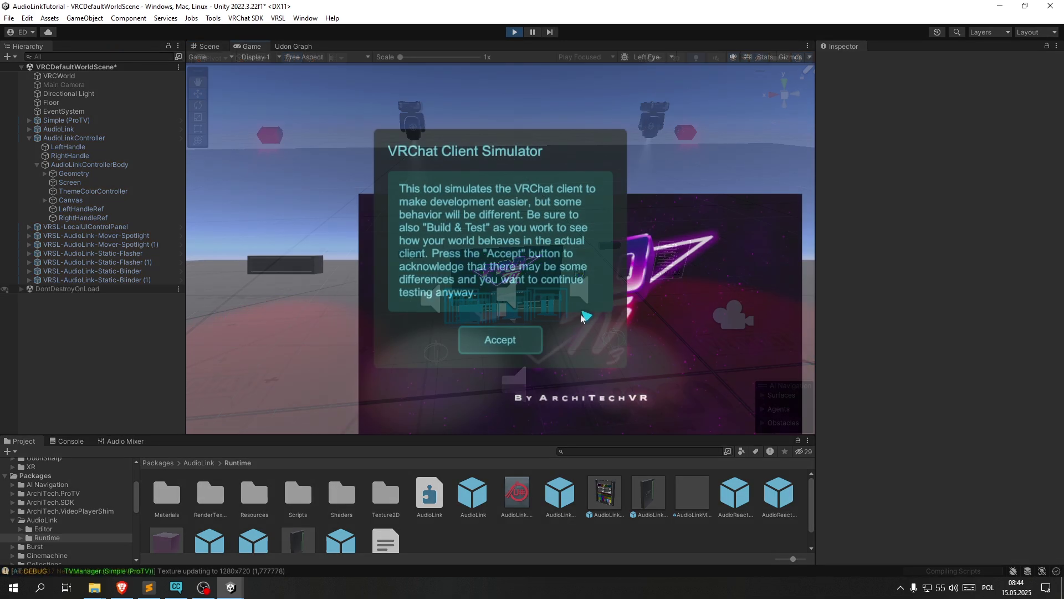
{"action": "left_click", "coordinate": [500, 337]}
{"action": "key", "text": "w"}
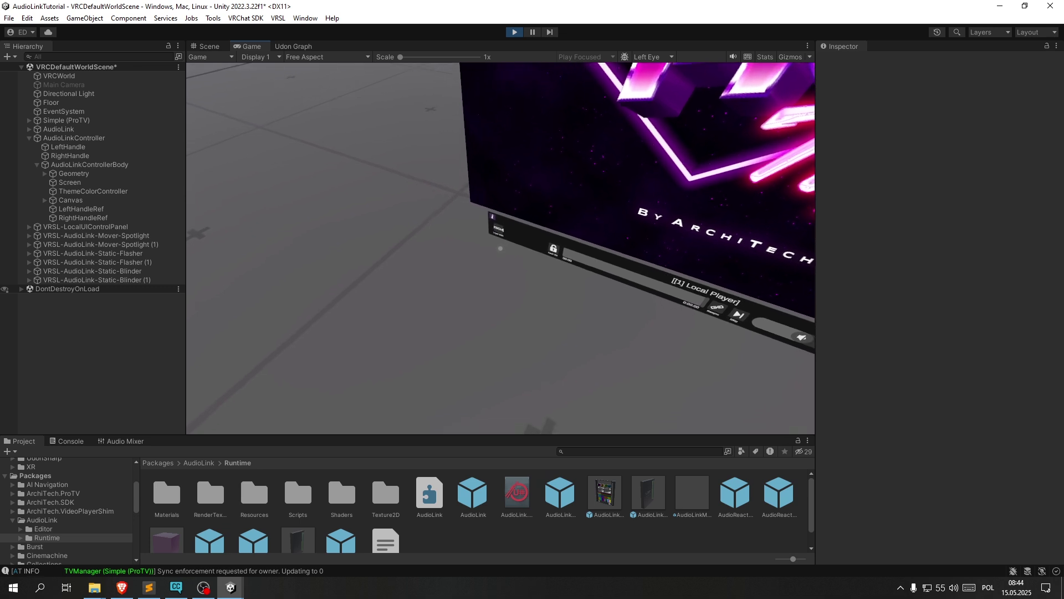
{"action": "key", "text": "s"}
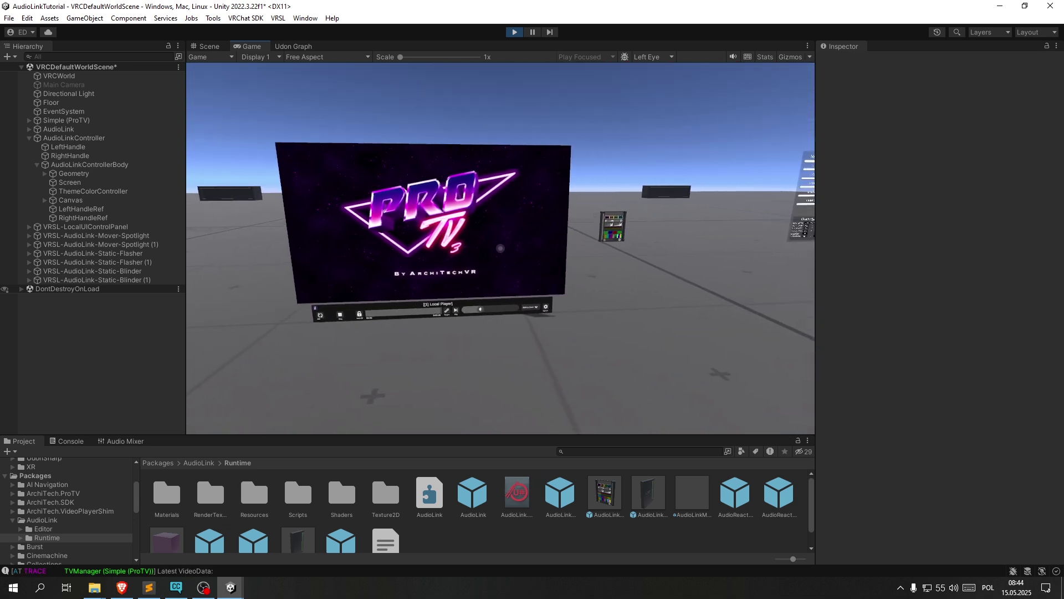
{"action": "key", "text": "w"}
{"action": "key", "text": "w"}
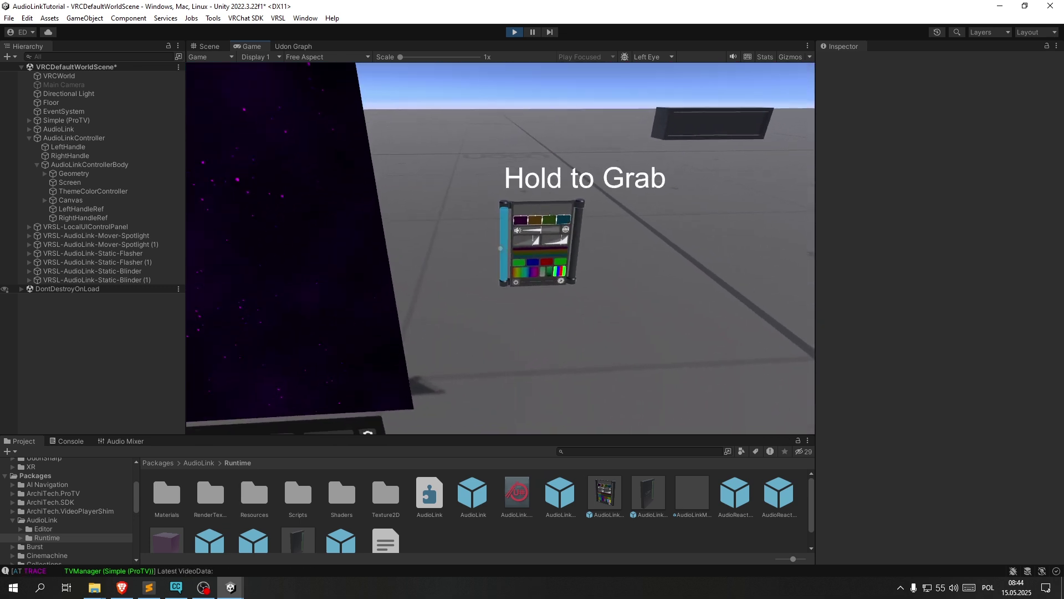
Reposition the AudioLink controller by its handle, watch the stage lights react to the playing video, and stop play mode.
{"action": "left_click", "coordinate": [501, 248]}
{"action": "key", "text": "s"}
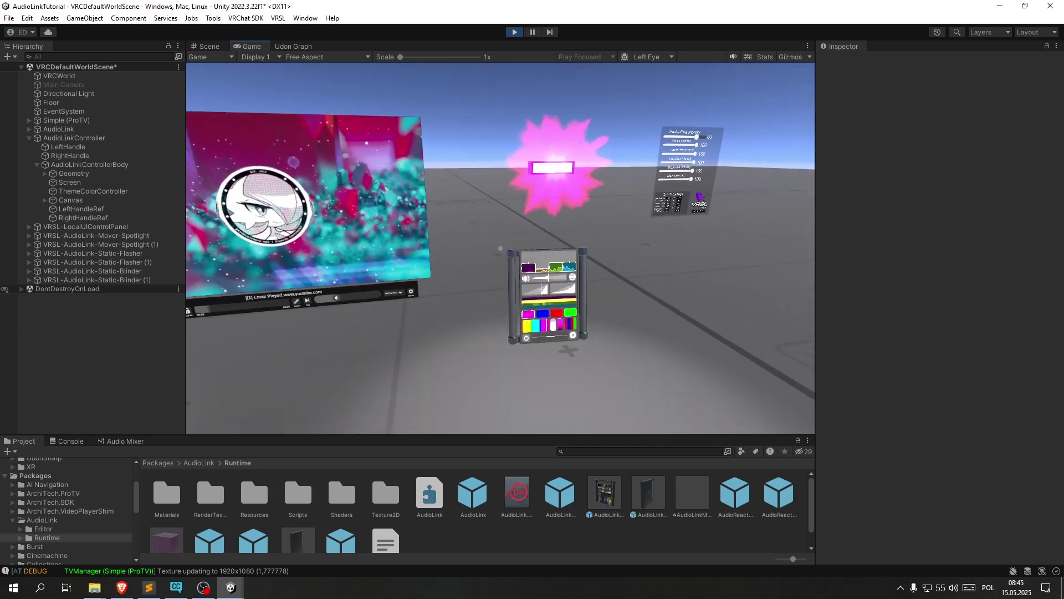
{"action": "left_click_drag", "start_coordinate": [501, 248], "coordinate": [500, 248]}
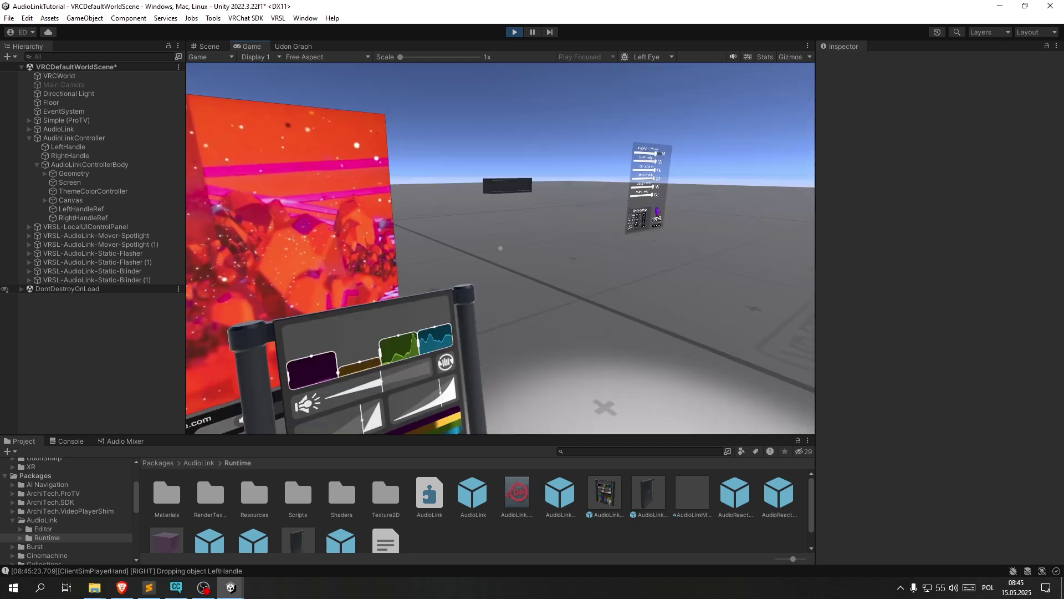
{"action": "key", "text": "w"}
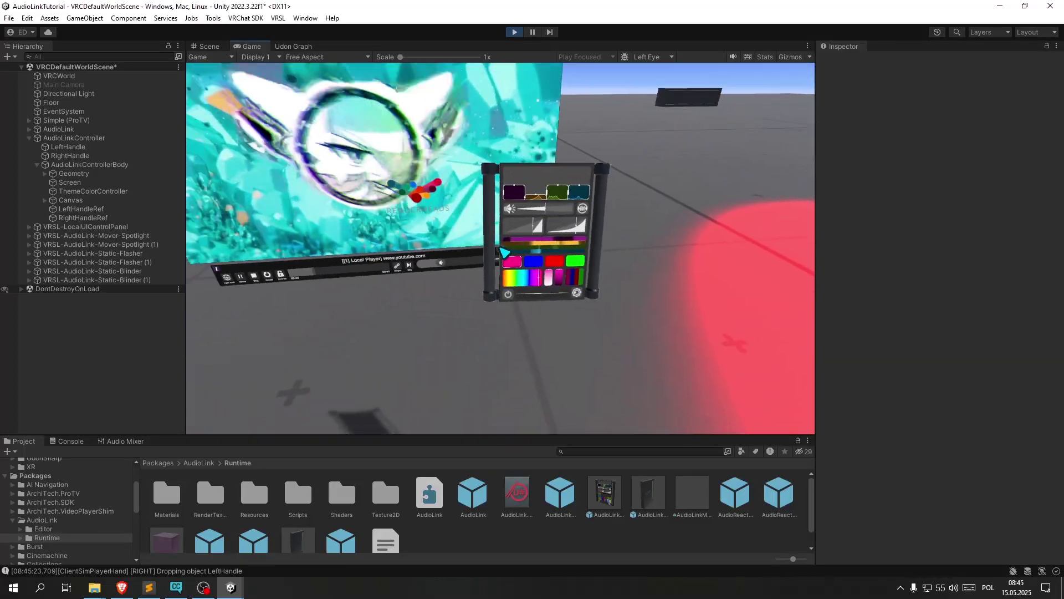
{"action": "left_click_drag", "start_coordinate": [501, 248], "coordinate": [500, 248]}
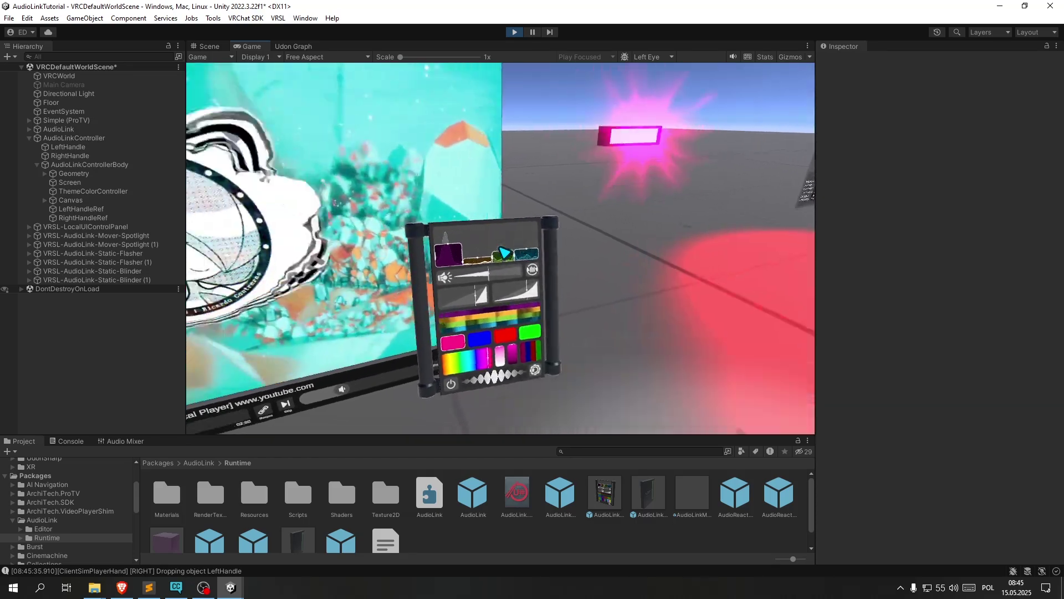
{"action": "key", "text": "s"}
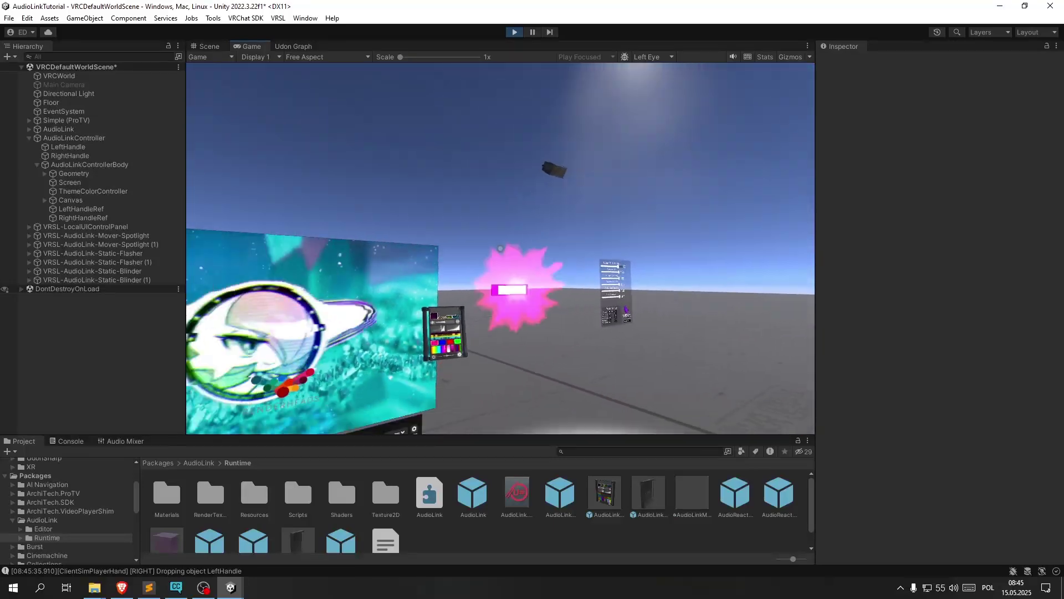
{"action": "key", "text": "w"}
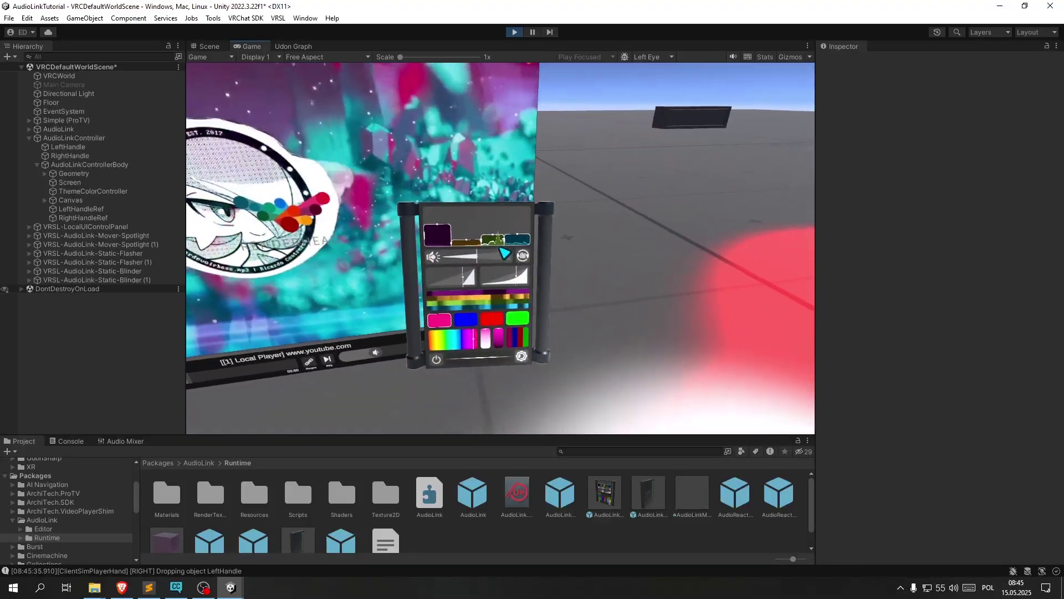
{"action": "key", "text": "Escape"}
{"action": "left_click", "coordinate": [514, 33]}
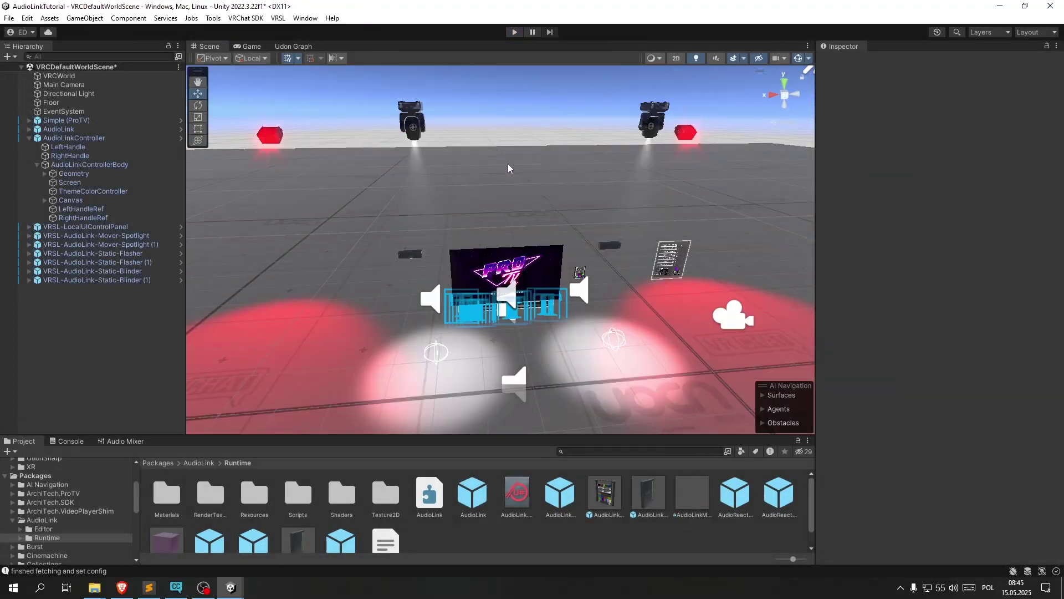
Select both mover spotlights to view their shared VR Stage Lighting settings, and clear the selection.
{"action": "right_click_drag", "start_coordinate": [509, 167], "coordinate": [405, 165]}
{"action": "left_click", "coordinate": [405, 166]}
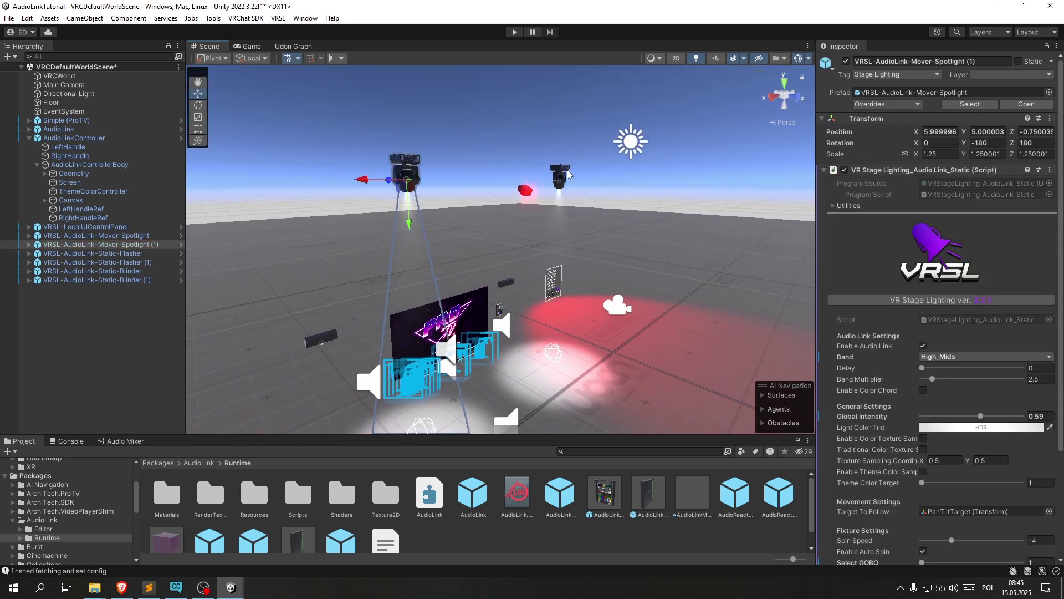
{"action": "right_click_drag", "start_coordinate": [565, 173], "coordinate": [480, 185]}
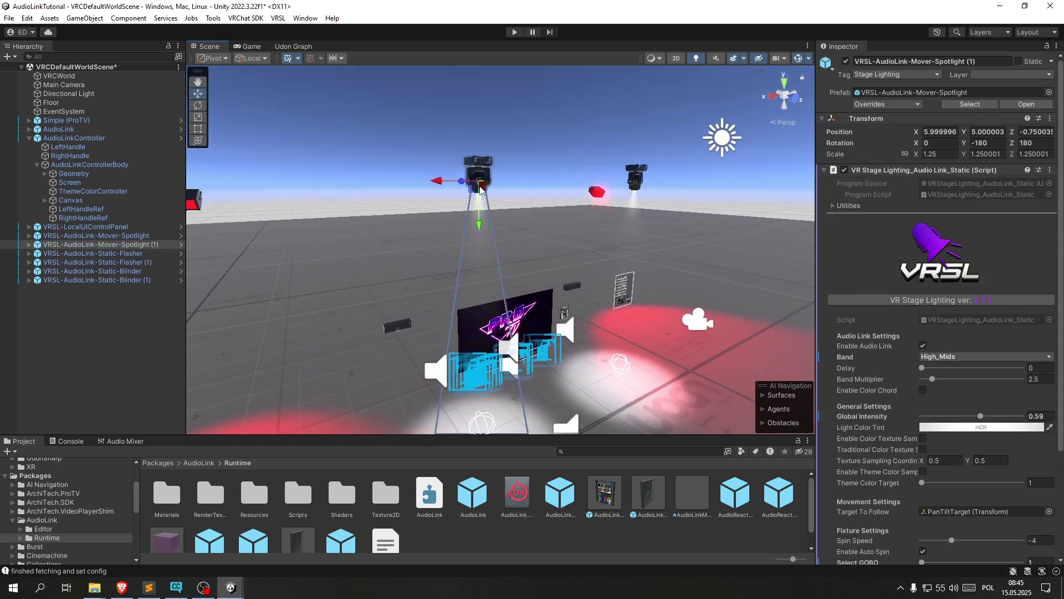
{"action": "left_click", "coordinate": [639, 178]}
{"action": "scroll", "coordinate": [639, 178], "scroll_direction": "up", "scroll_amount": 2}
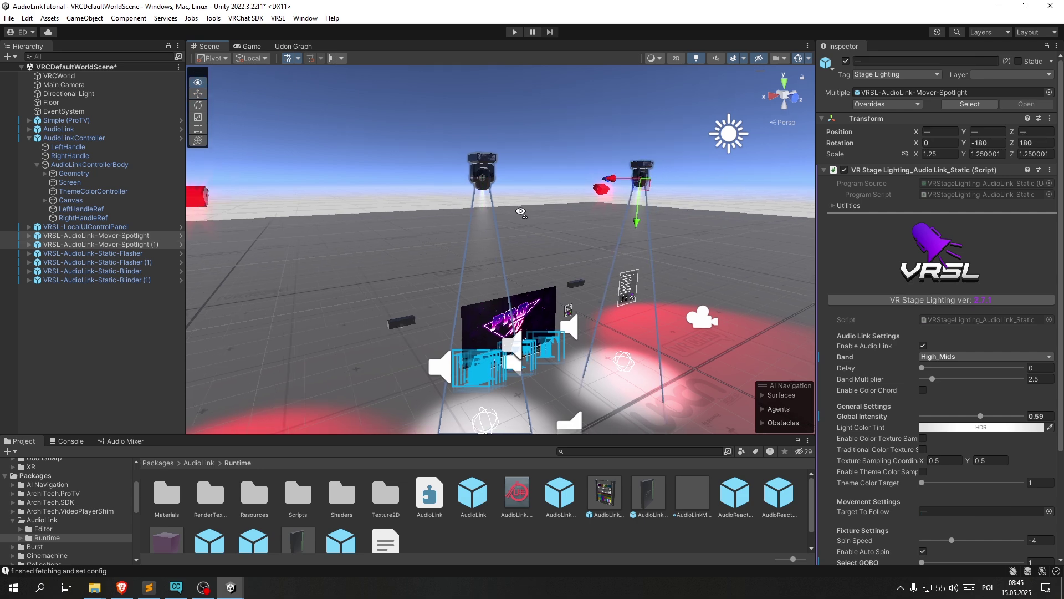
{"action": "left_click", "coordinate": [122, 345]}
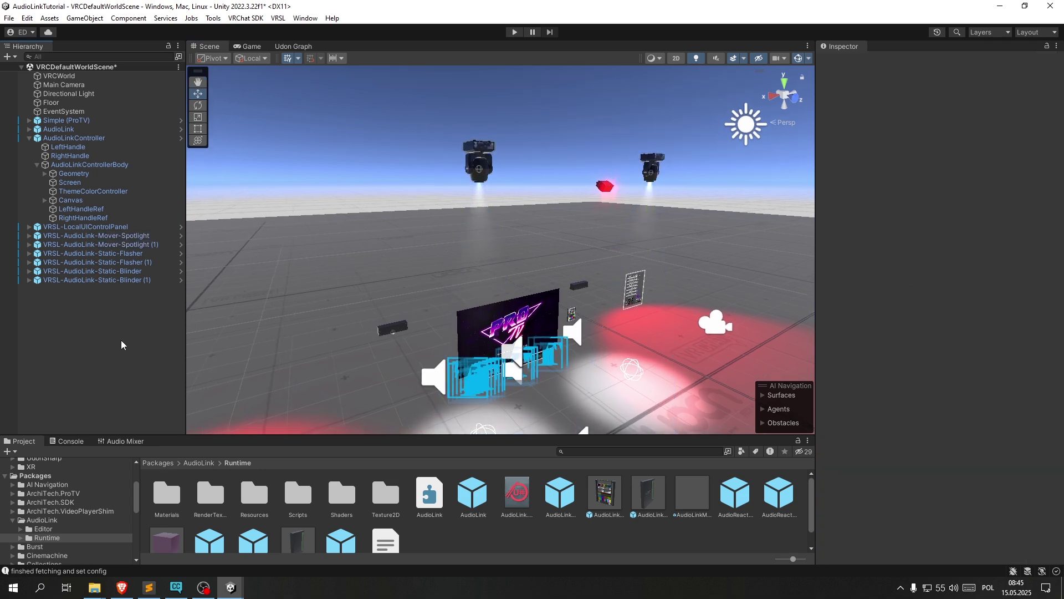
Start creating a render texture target for the Simple (ProTV) object and add a folder named TEXTURES inside Assets.
{"action": "left_click", "coordinate": [30, 140]}
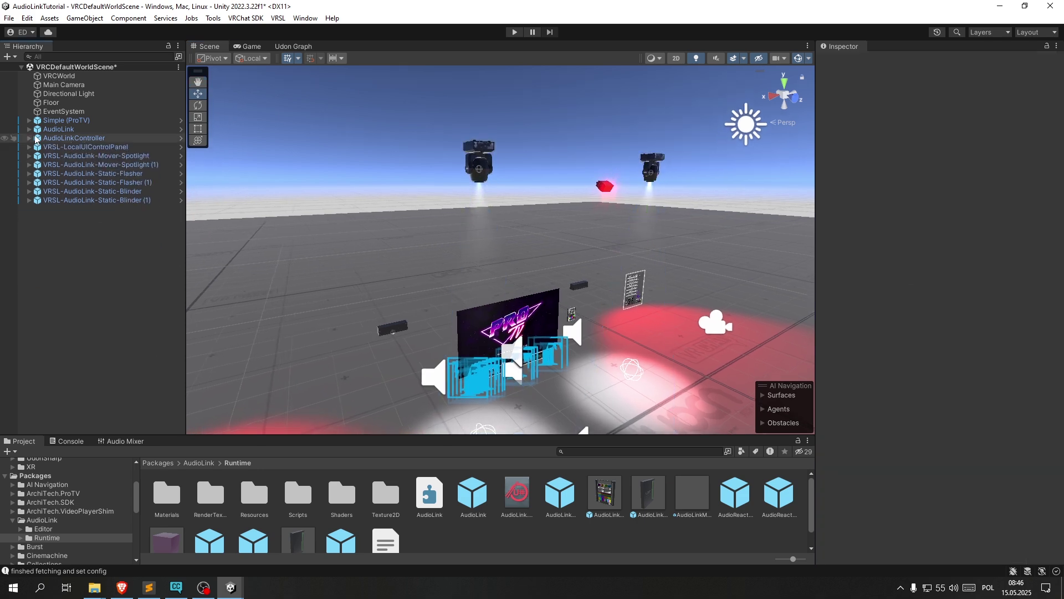
{"action": "left_click", "coordinate": [64, 120]}
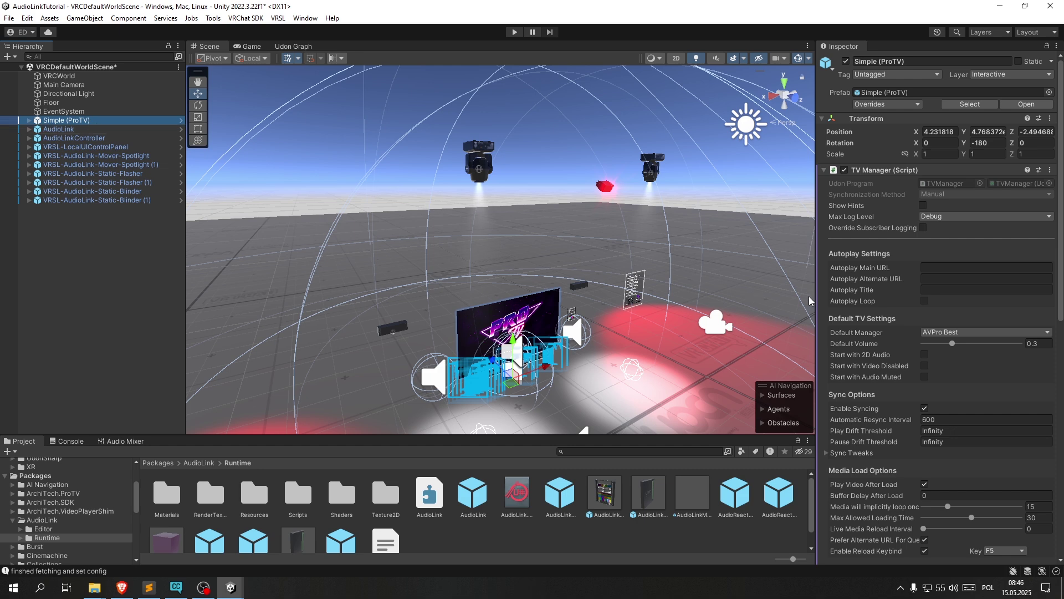
{"action": "scroll", "coordinate": [876, 294], "scroll_direction": "down", "scroll_amount": 10}
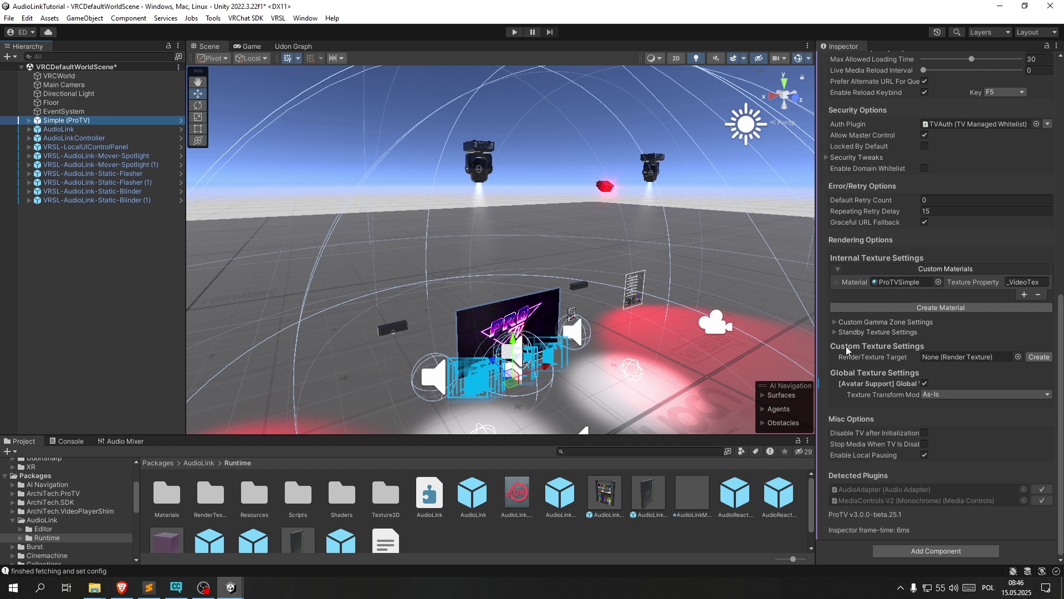
{"action": "left_click", "coordinate": [1040, 357]}
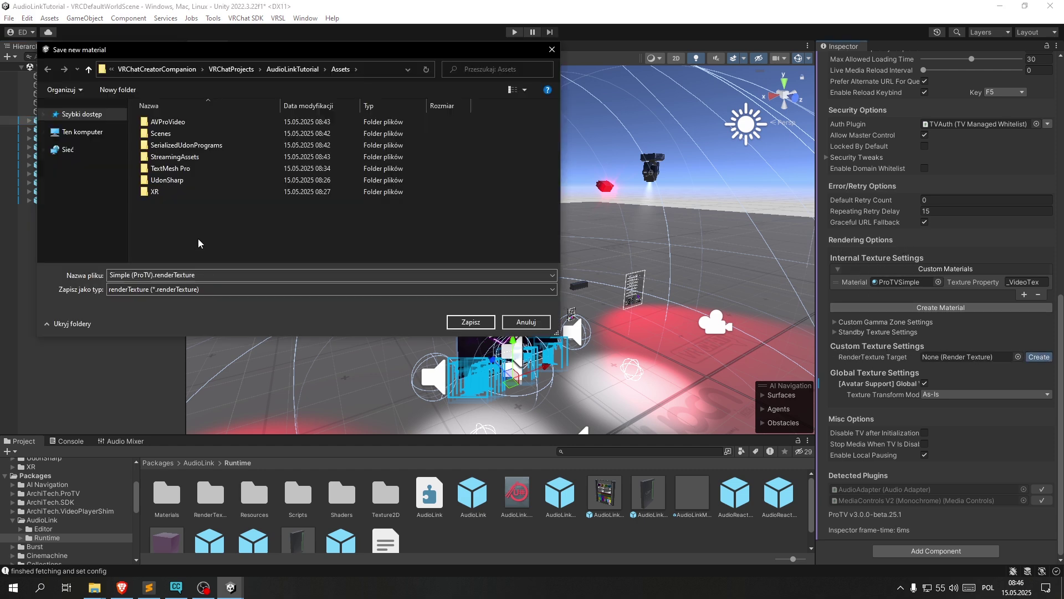
{"action": "right_click", "coordinate": [184, 220]}
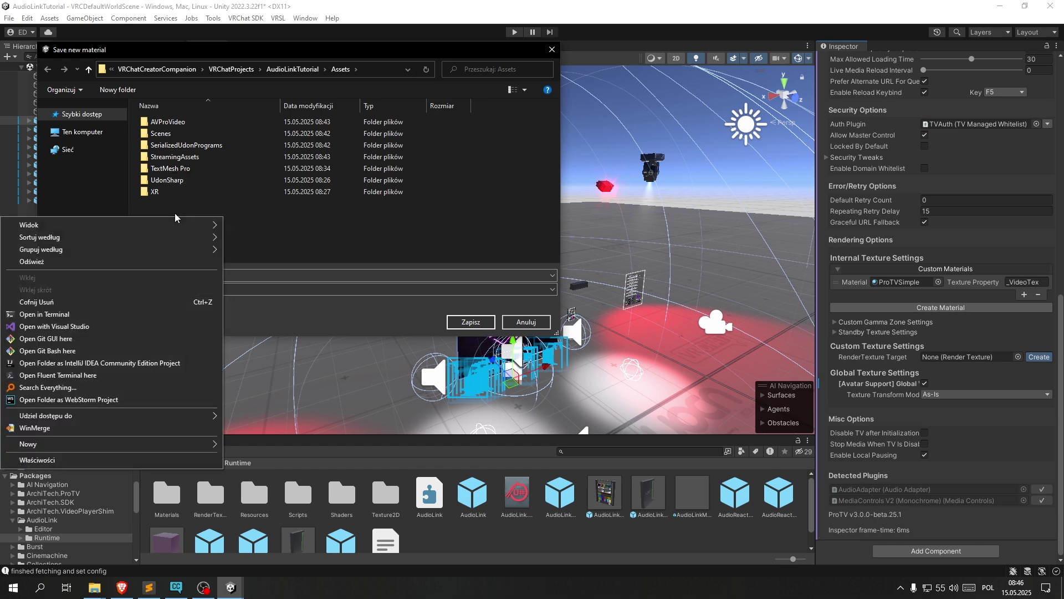
{"action": "mouse_move", "coordinate": [183, 443]}
{"action": "left_click", "coordinate": [232, 445]}
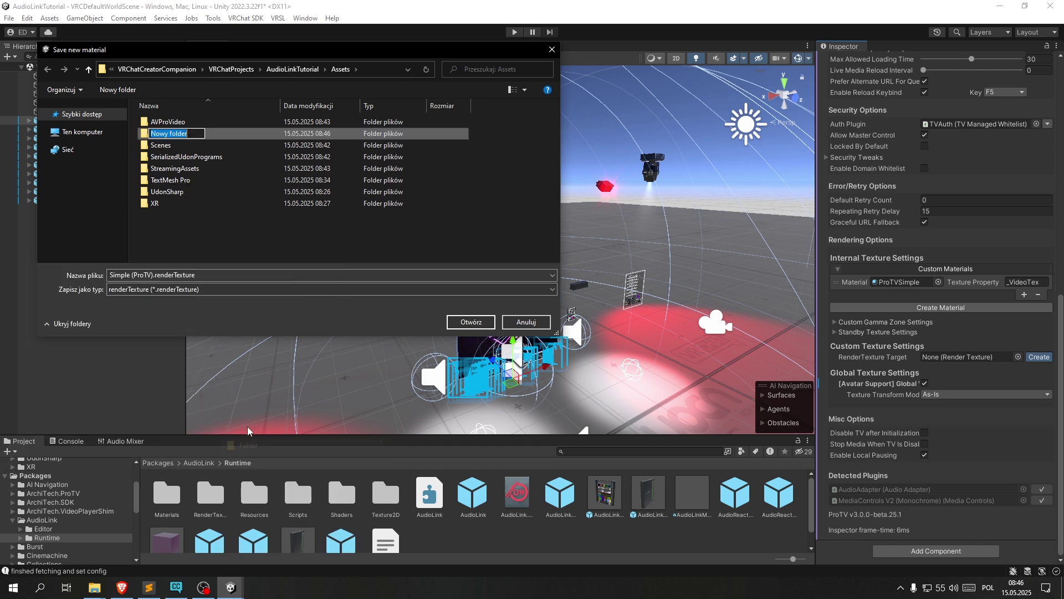
{"action": "type", "text": "TEXTURES"}
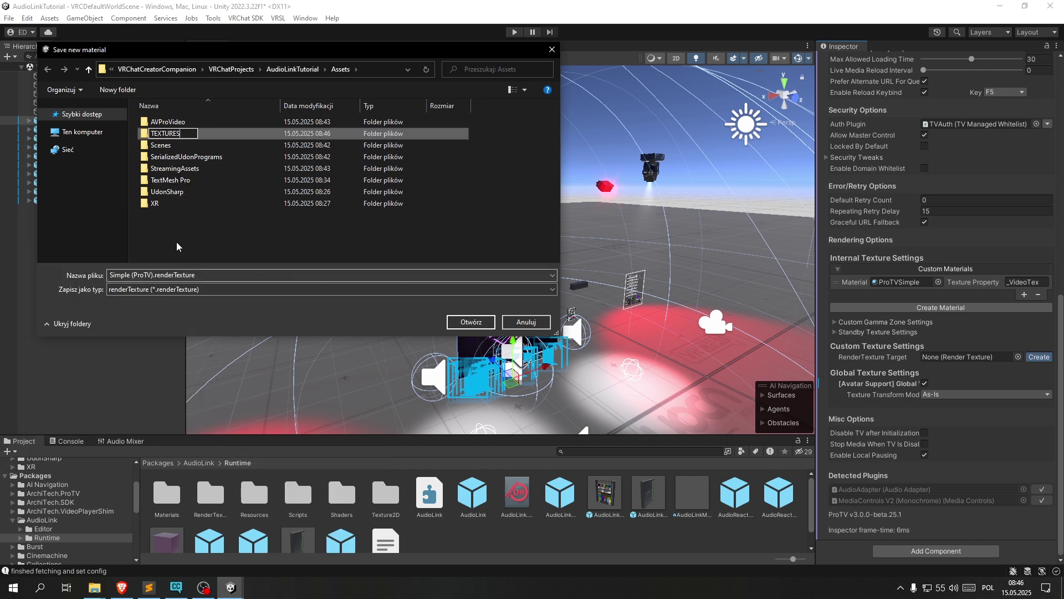
{"action": "key", "text": "Return"}
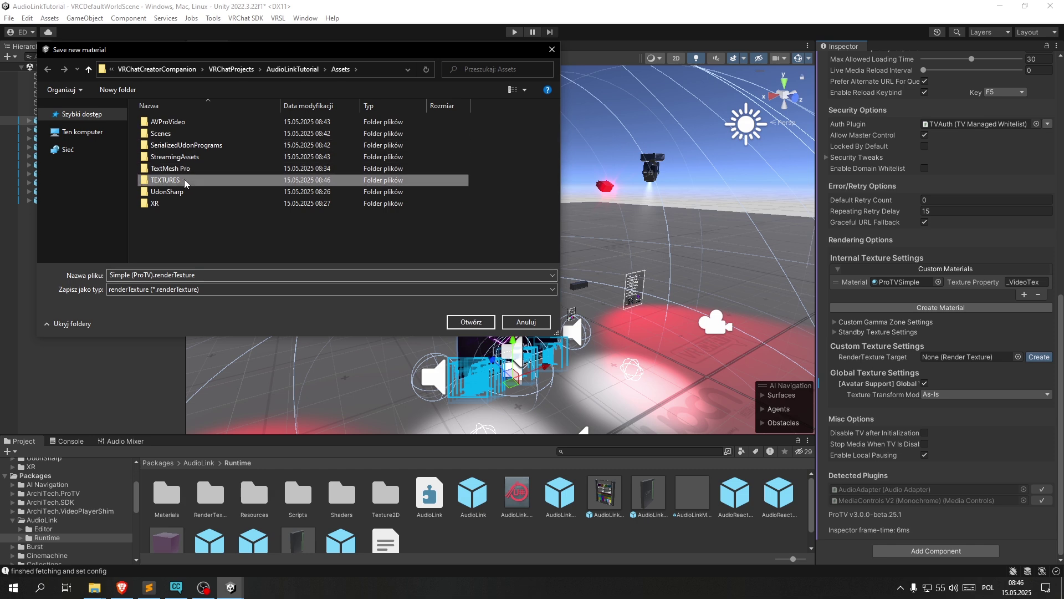
Save the render texture as VideoToVRSL in the TEXTURES folder and select the new asset.
{"action": "double_click", "coordinate": [181, 181]}
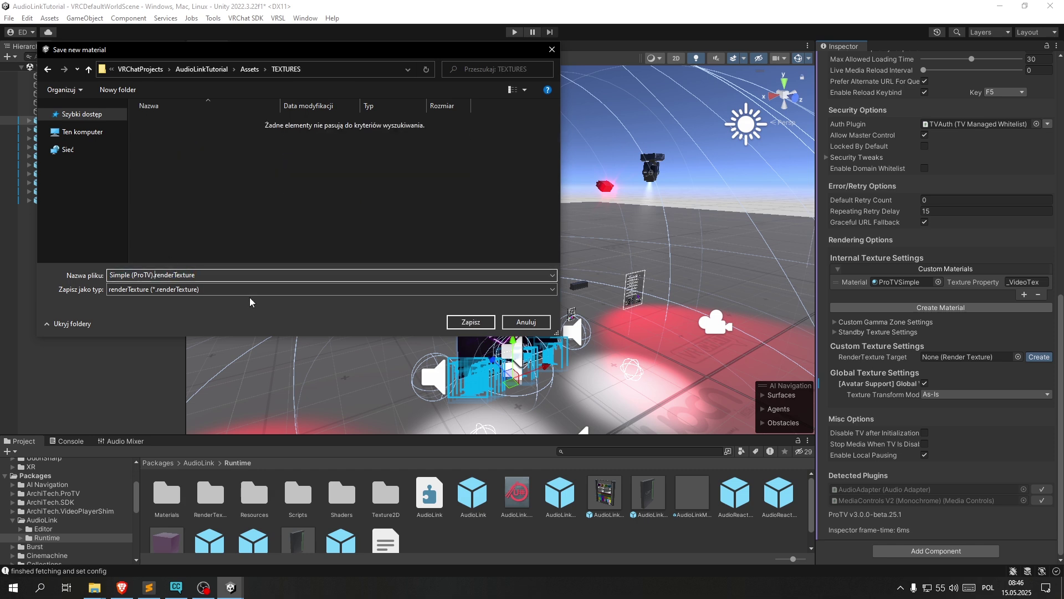
{"action": "key", "text": "shift+Home"}
{"action": "type", "text": "VideoToVRSL"}
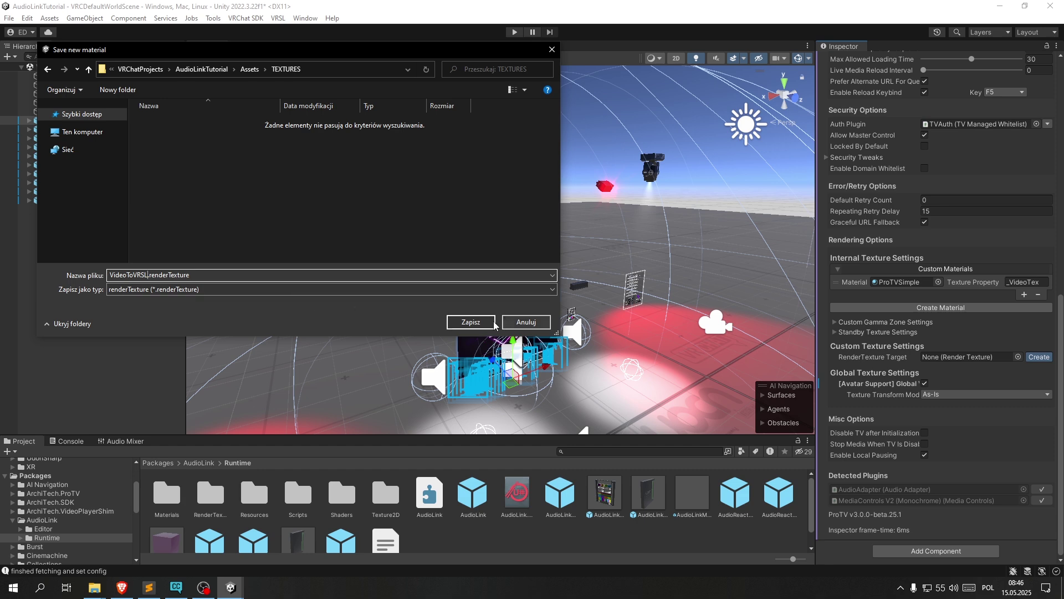
{"action": "left_click", "coordinate": [470, 322]}
{"action": "left_click", "coordinate": [166, 493]}
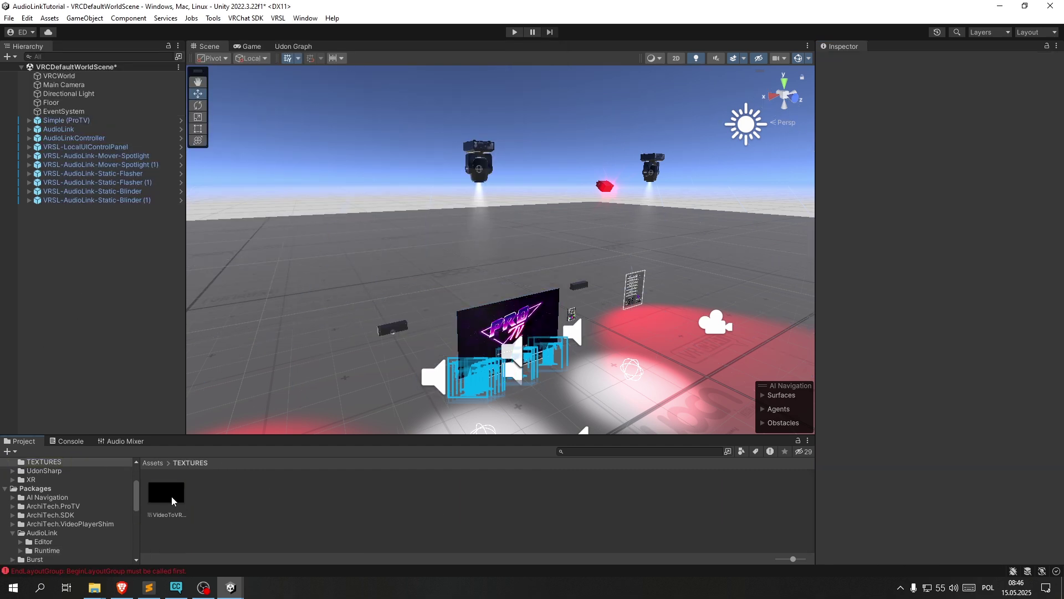
Set the VRSL AudioLink target sample texture to VideoToVRSL in the VRSL Control Panel, and close the panel.
{"action": "left_click", "coordinate": [278, 18]}
{"action": "left_click", "coordinate": [299, 32]}
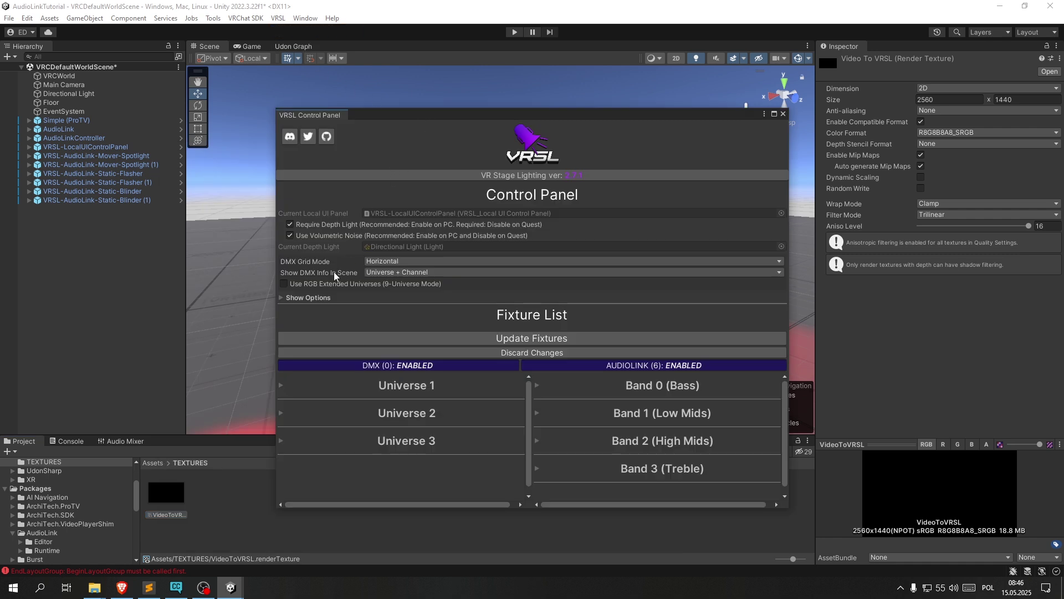
{"action": "left_click", "coordinate": [323, 299]}
{"action": "scroll", "coordinate": [316, 287], "scroll_direction": "down", "scroll_amount": 2}
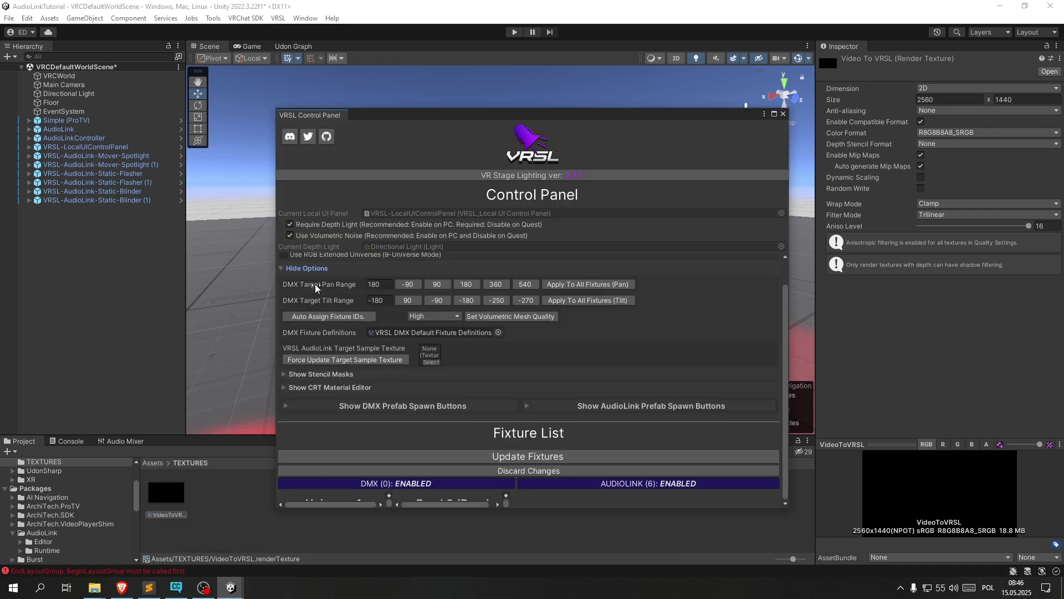
{"action": "left_click", "coordinate": [435, 363]}
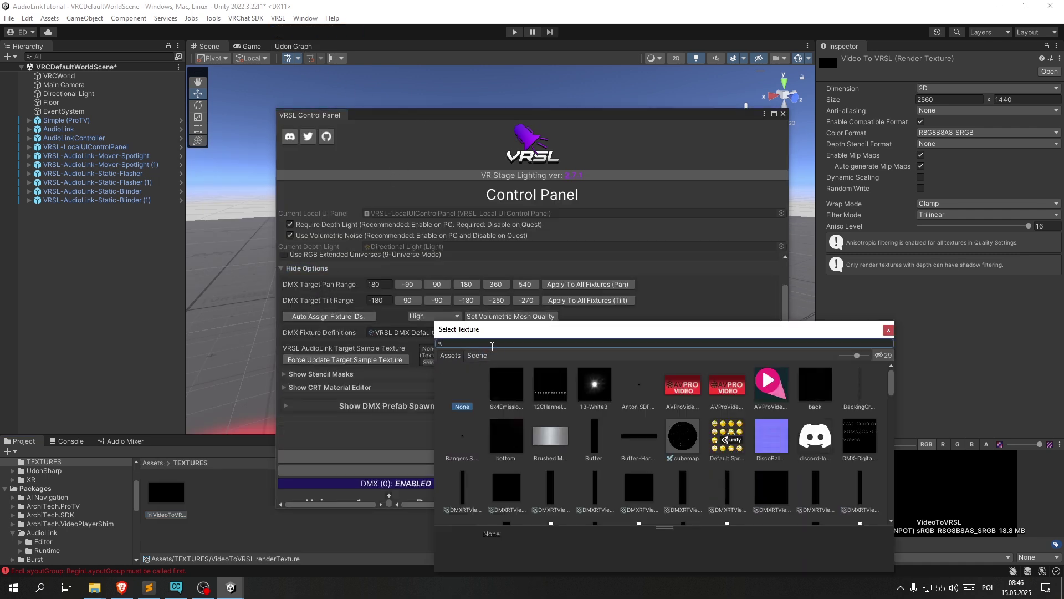
{"action": "type", "text": "Video"}
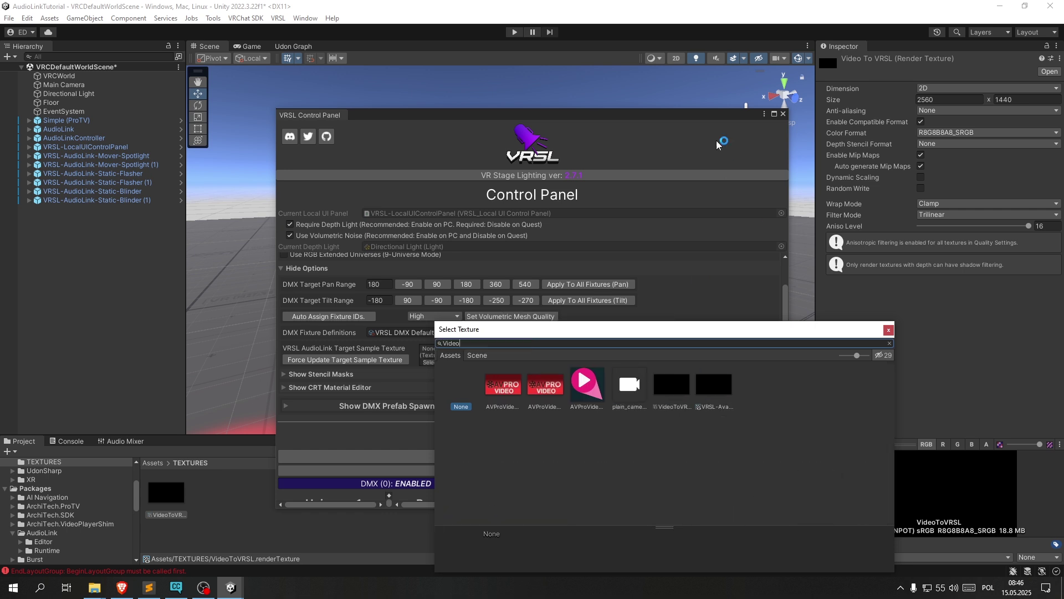
{"action": "type", "text": "To"}
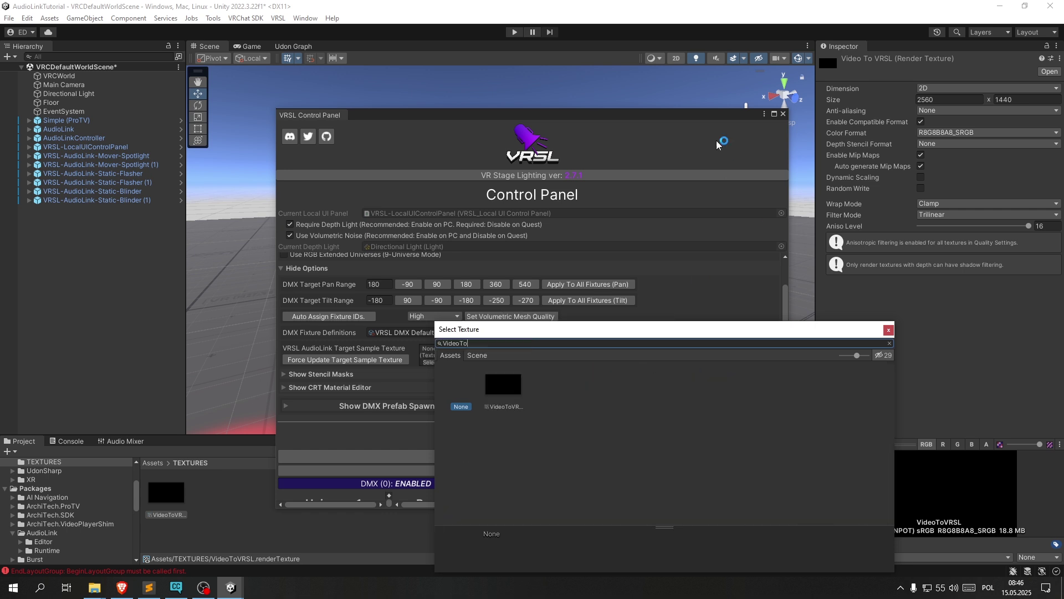
{"action": "double_click", "coordinate": [503, 387]}
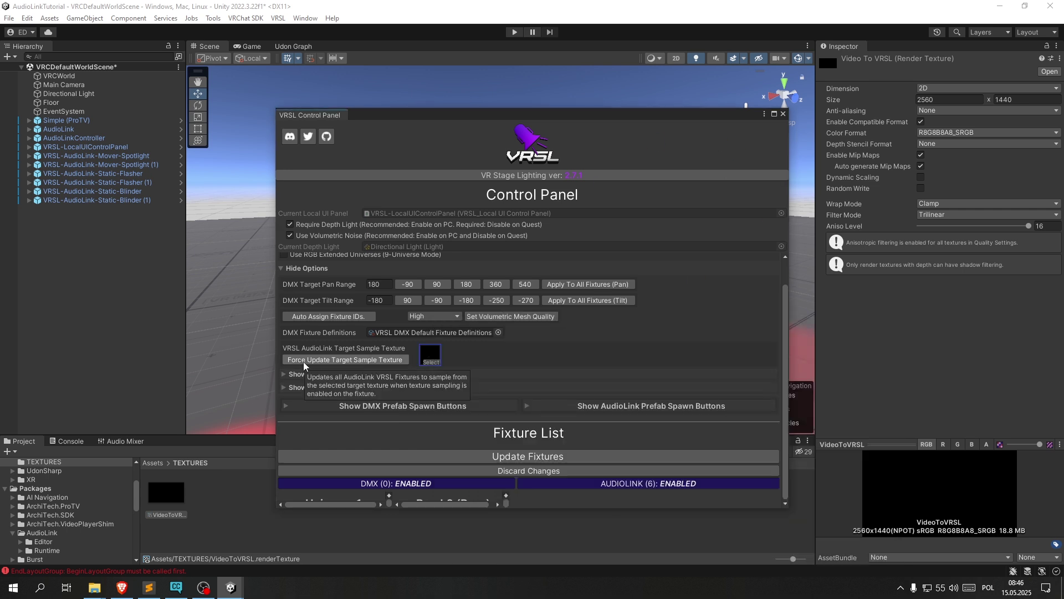
{"action": "left_click", "coordinate": [783, 114]}
Select both mover spotlights and enable Color Texture Sampling on them, widening the Inspector to read the full setting names.
{"action": "right_click_drag", "start_coordinate": [448, 203], "coordinate": [483, 192]}
{"action": "left_click", "coordinate": [398, 173]}
{"action": "right_click_drag", "start_coordinate": [398, 173], "coordinate": [464, 301]}
{"action": "left_click", "coordinate": [541, 171], "text": "shift"}
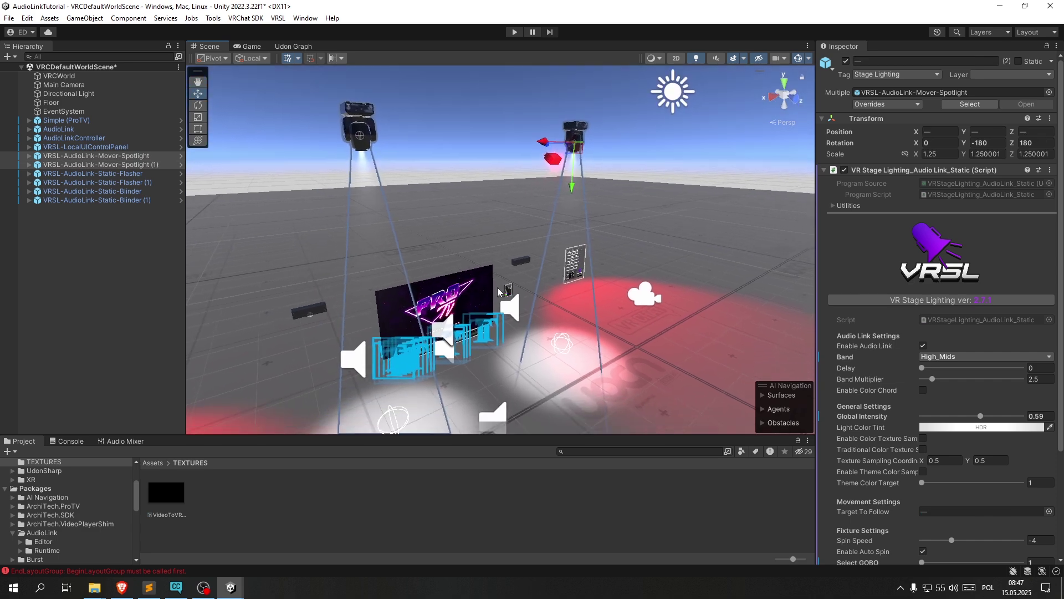
{"action": "scroll", "coordinate": [894, 306], "scroll_direction": "down", "scroll_amount": 6}
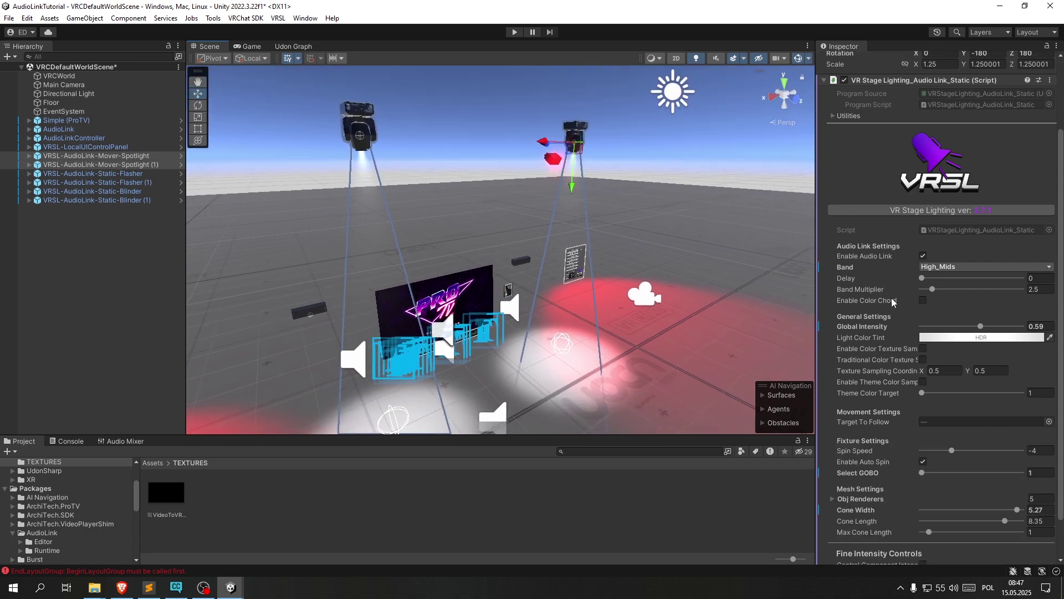
{"action": "left_click_drag", "start_coordinate": [818, 330], "coordinate": [753, 341]}
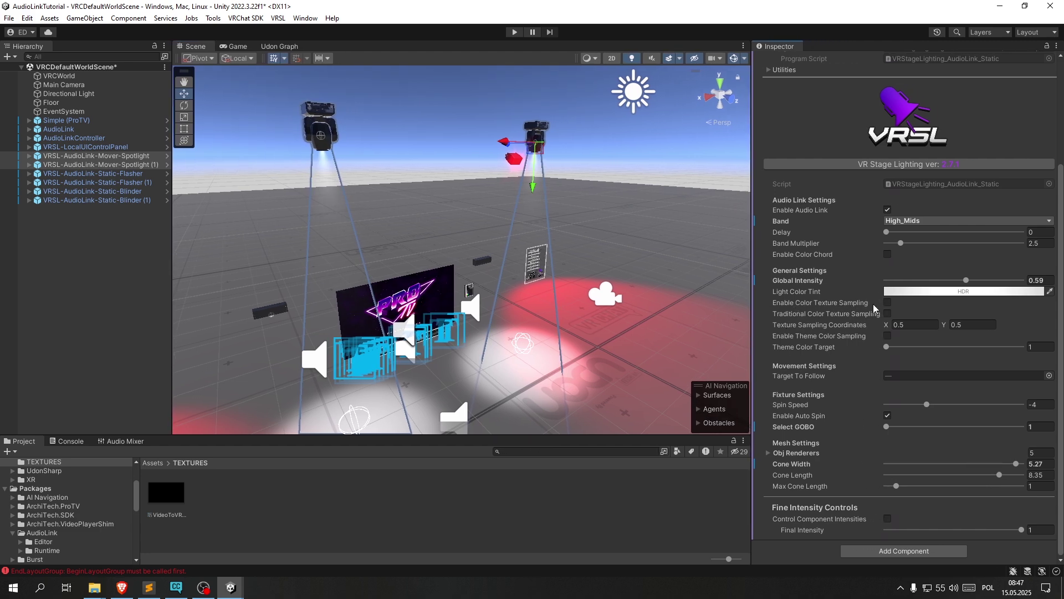
{"action": "left_click", "coordinate": [887, 302]}
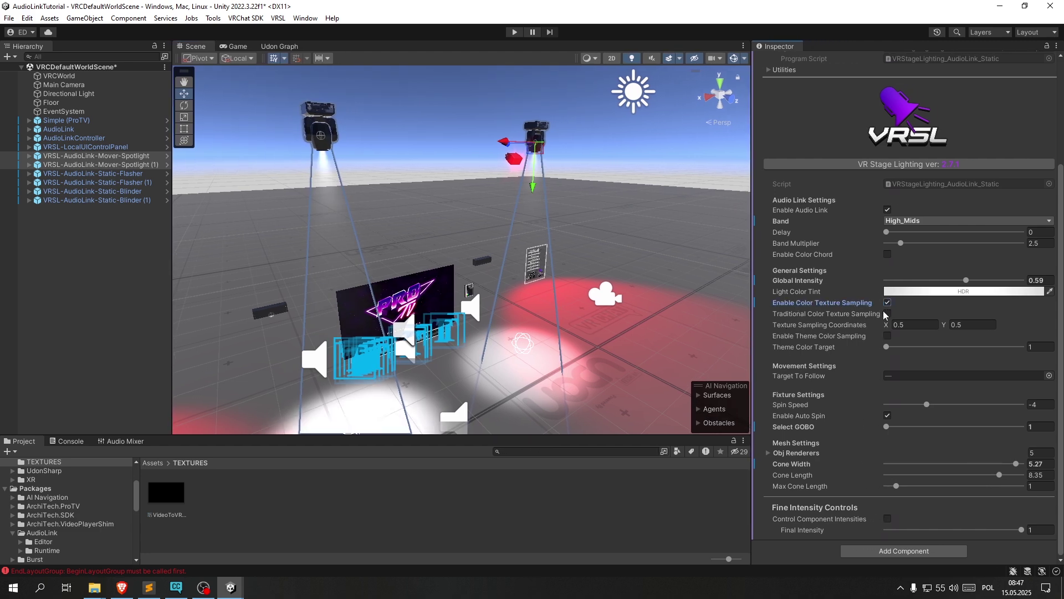
{"action": "left_click_drag", "start_coordinate": [752, 313], "coordinate": [758, 311]}
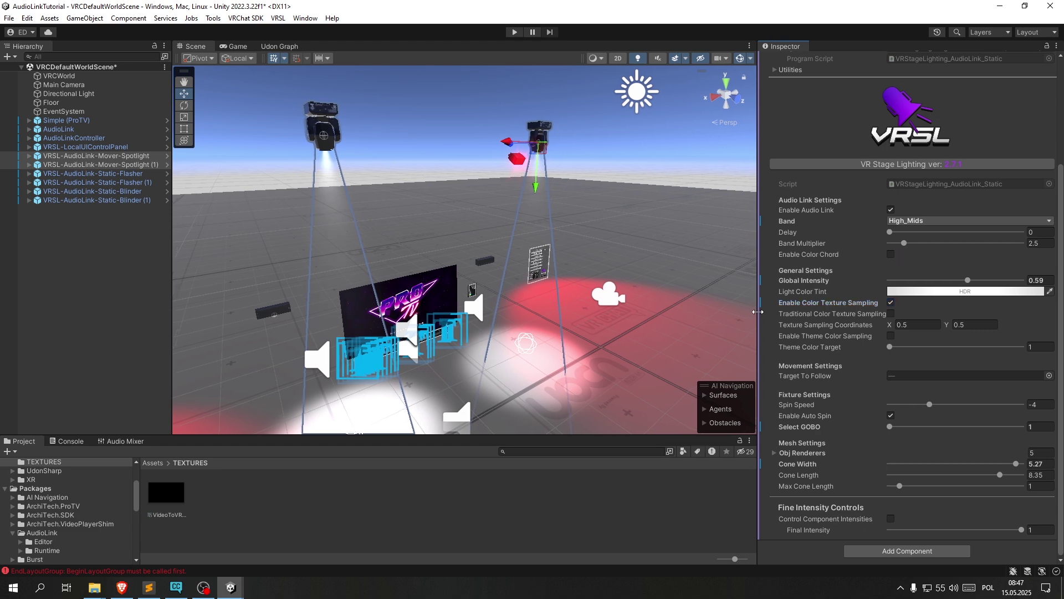
Check the Color Texture Sampling setting on a single mover spotlight and clear the selection.
{"action": "left_click", "coordinate": [575, 163]}
{"action": "left_click", "coordinate": [541, 129]}
{"action": "scroll", "coordinate": [832, 314], "scroll_direction": "down", "scroll_amount": 4}
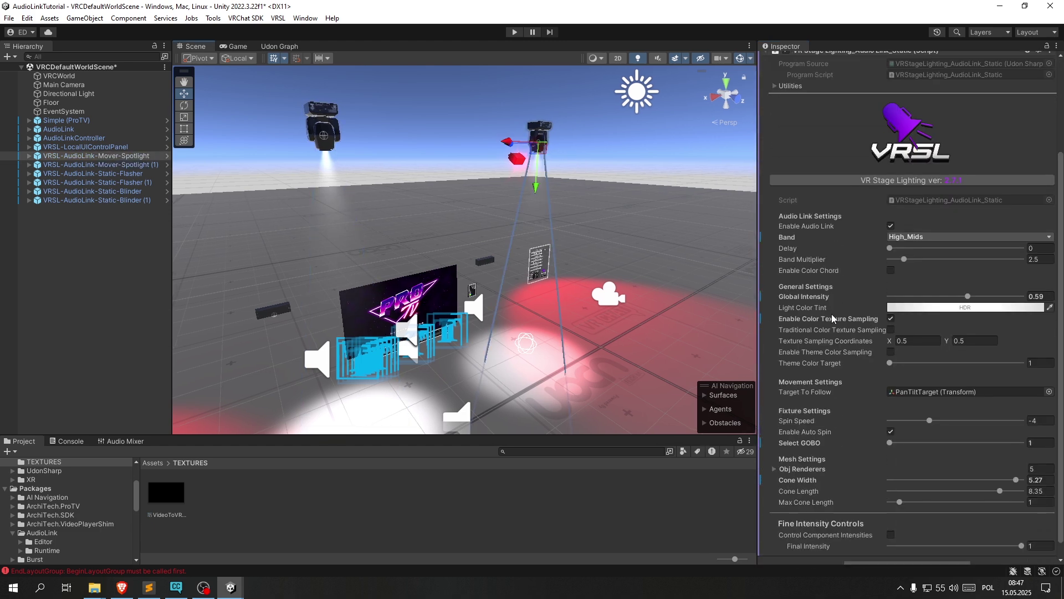
{"action": "left_click", "coordinate": [607, 223]}
{"action": "left_click", "coordinate": [456, 151]}
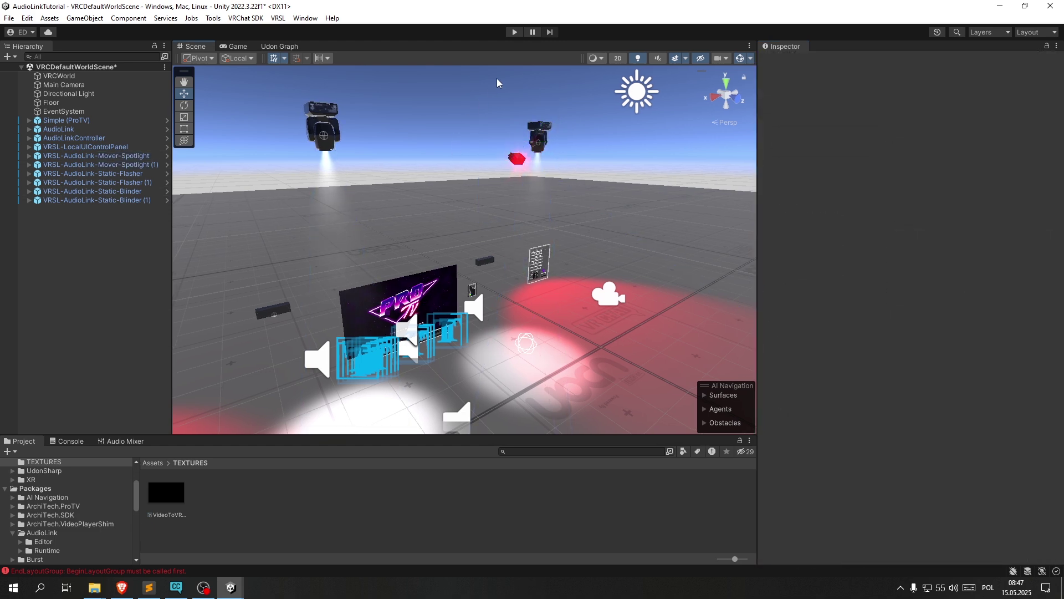
Start play mode and walk up to the AudioLink controller beside the TV to check the lights against the video.
{"action": "left_click", "coordinate": [514, 32]}
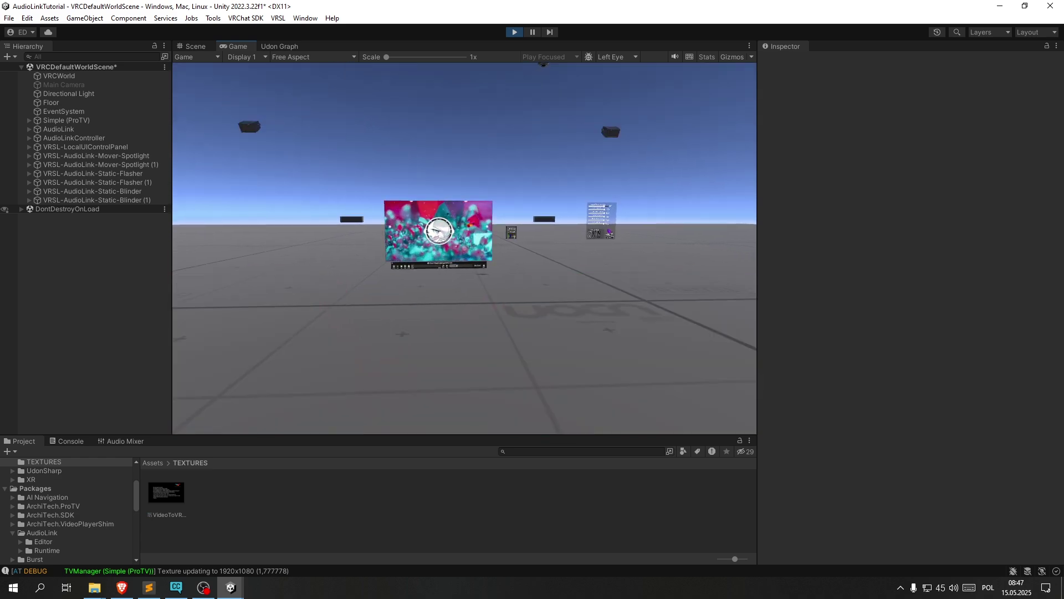
{"action": "key", "text": "w"}
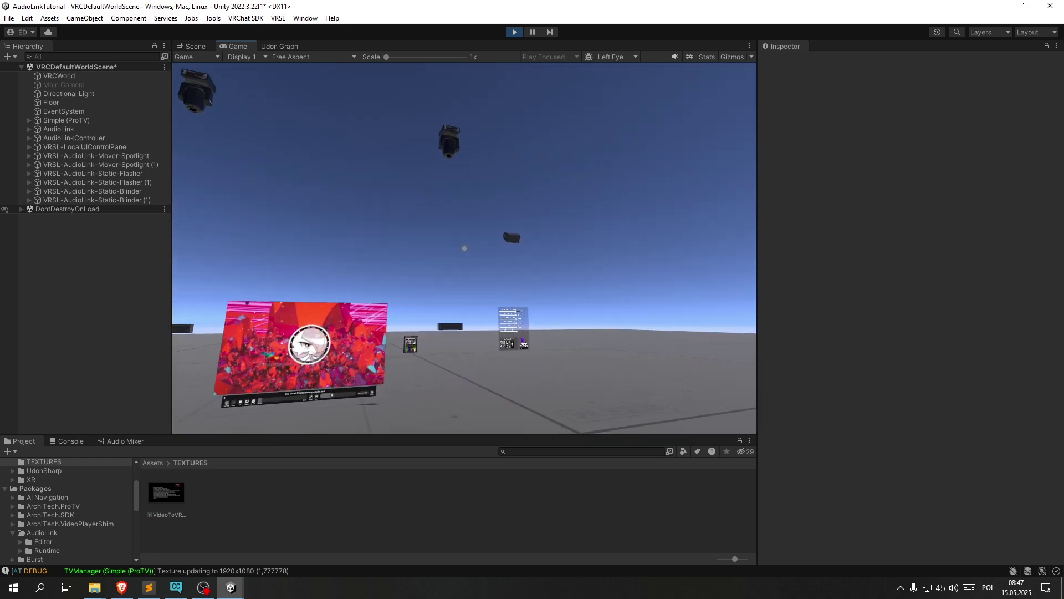
{"action": "key", "text": "w"}
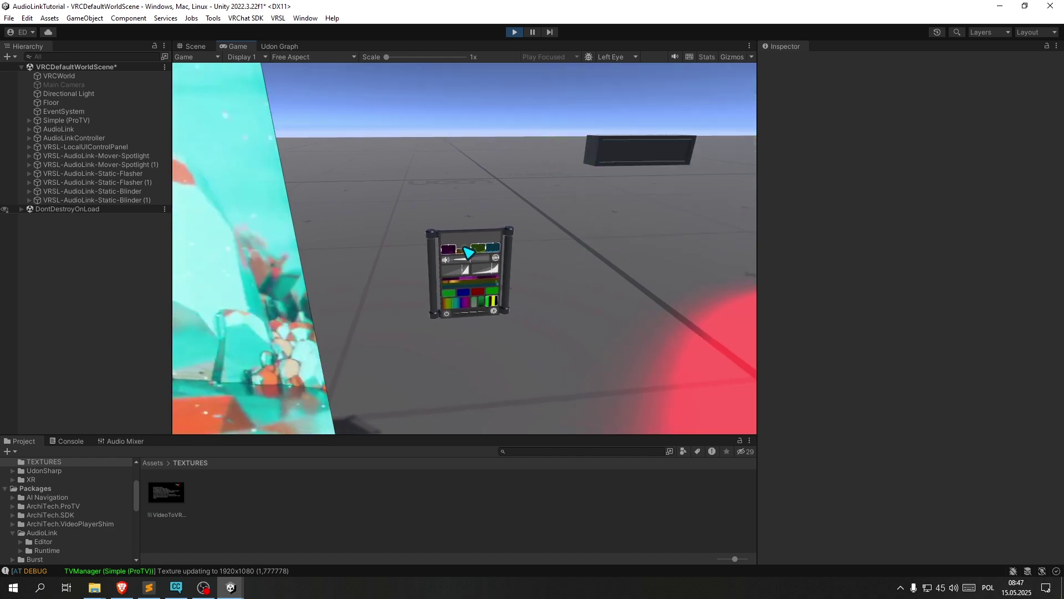
{"action": "key", "text": "s"}
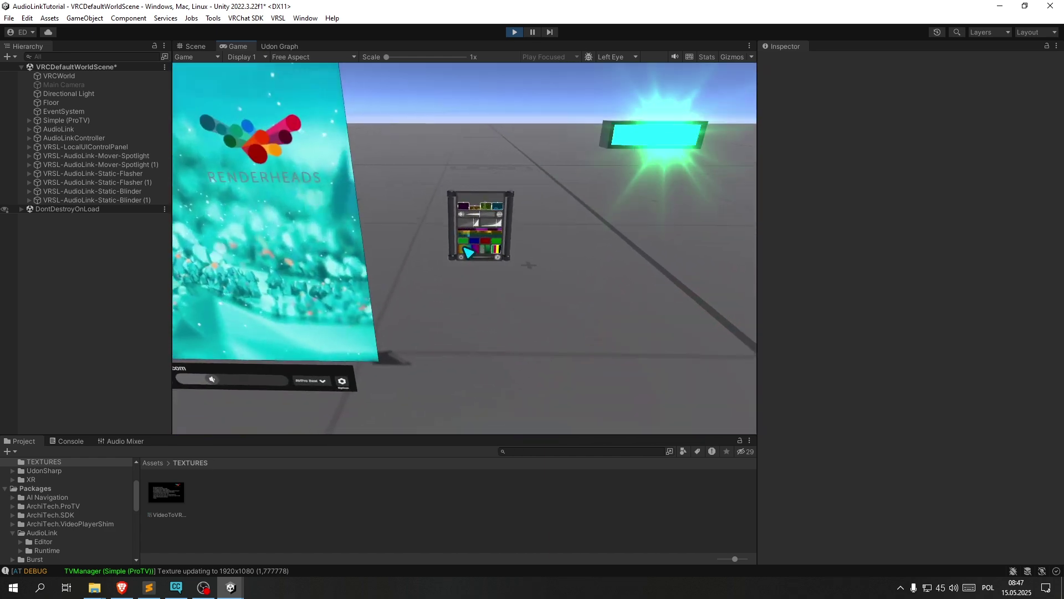